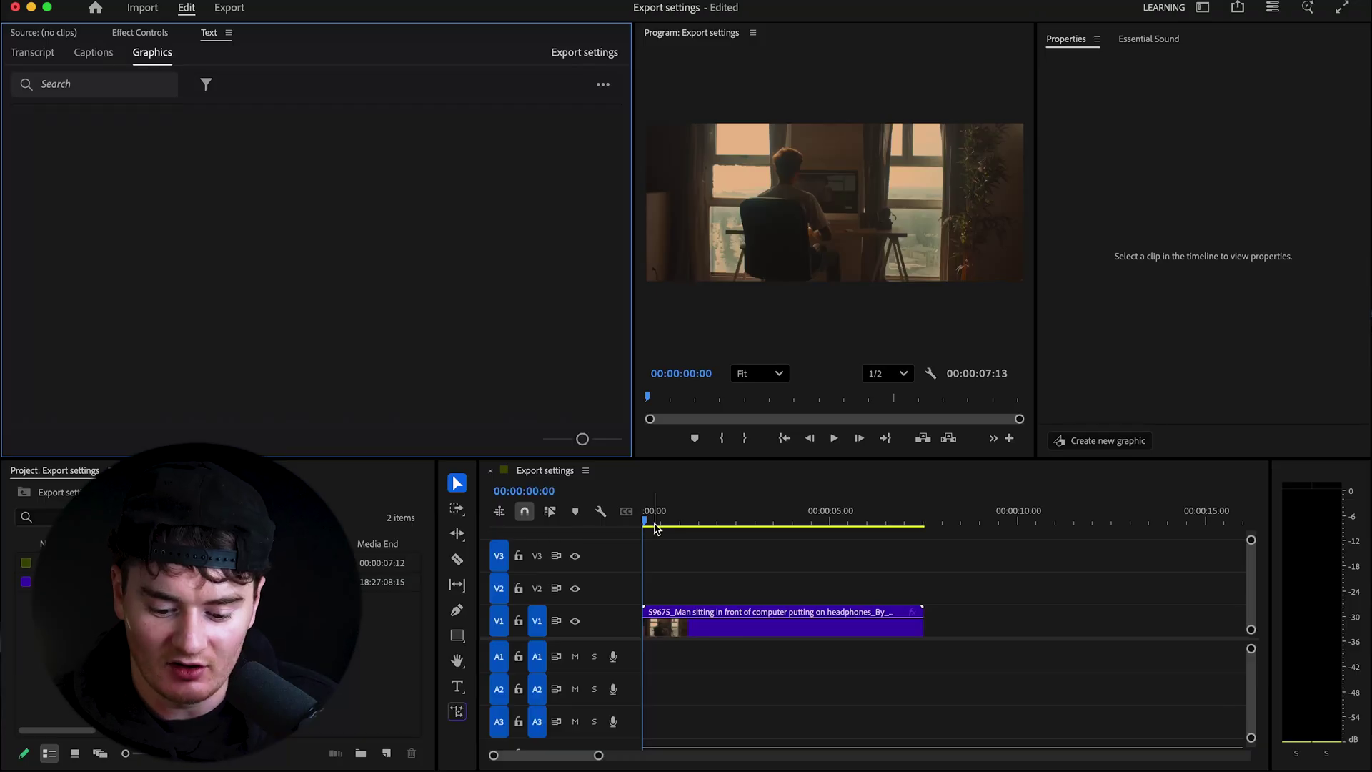
# Step: Scrub the clip start, peek at the media export settings, then return to editing
pyautogui.moveTo(685, 514); pyautogui.dragTo(616, 519)
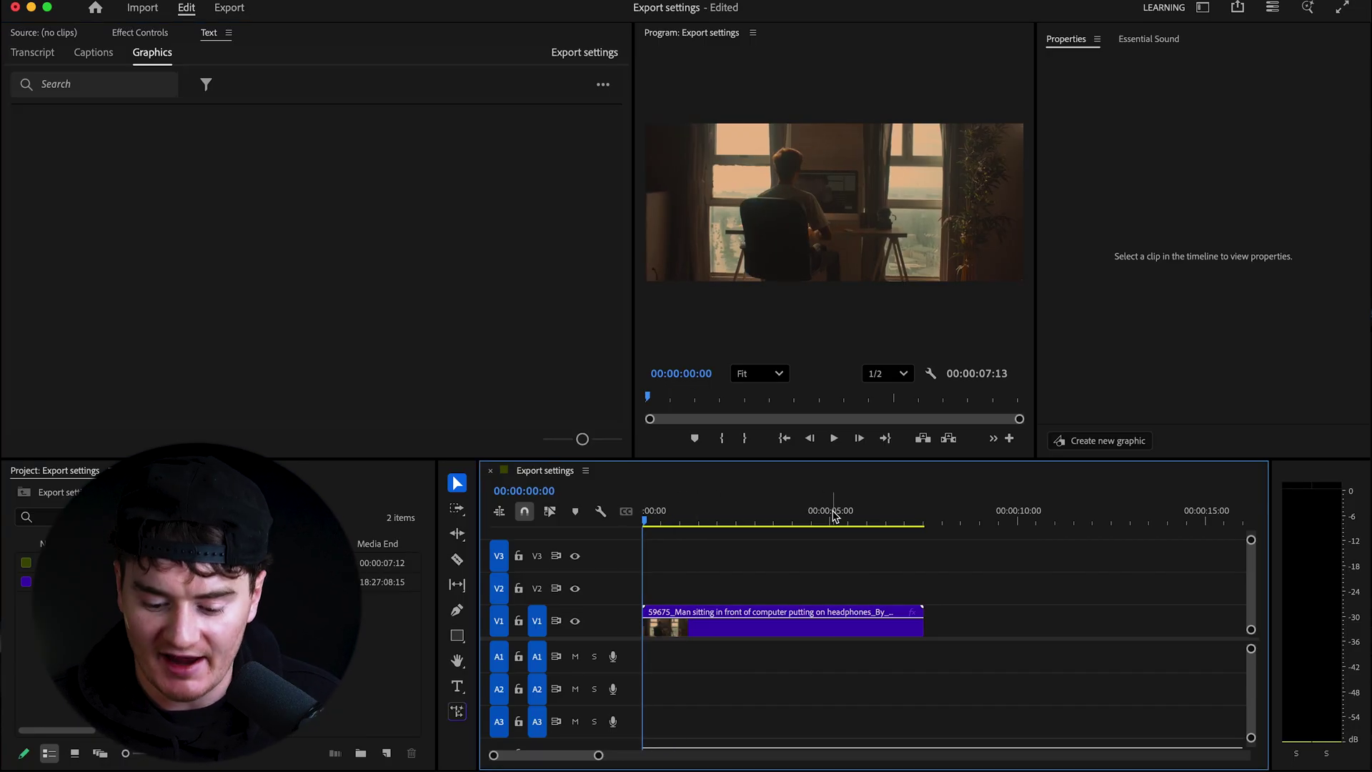
pyautogui.click(132, 5)
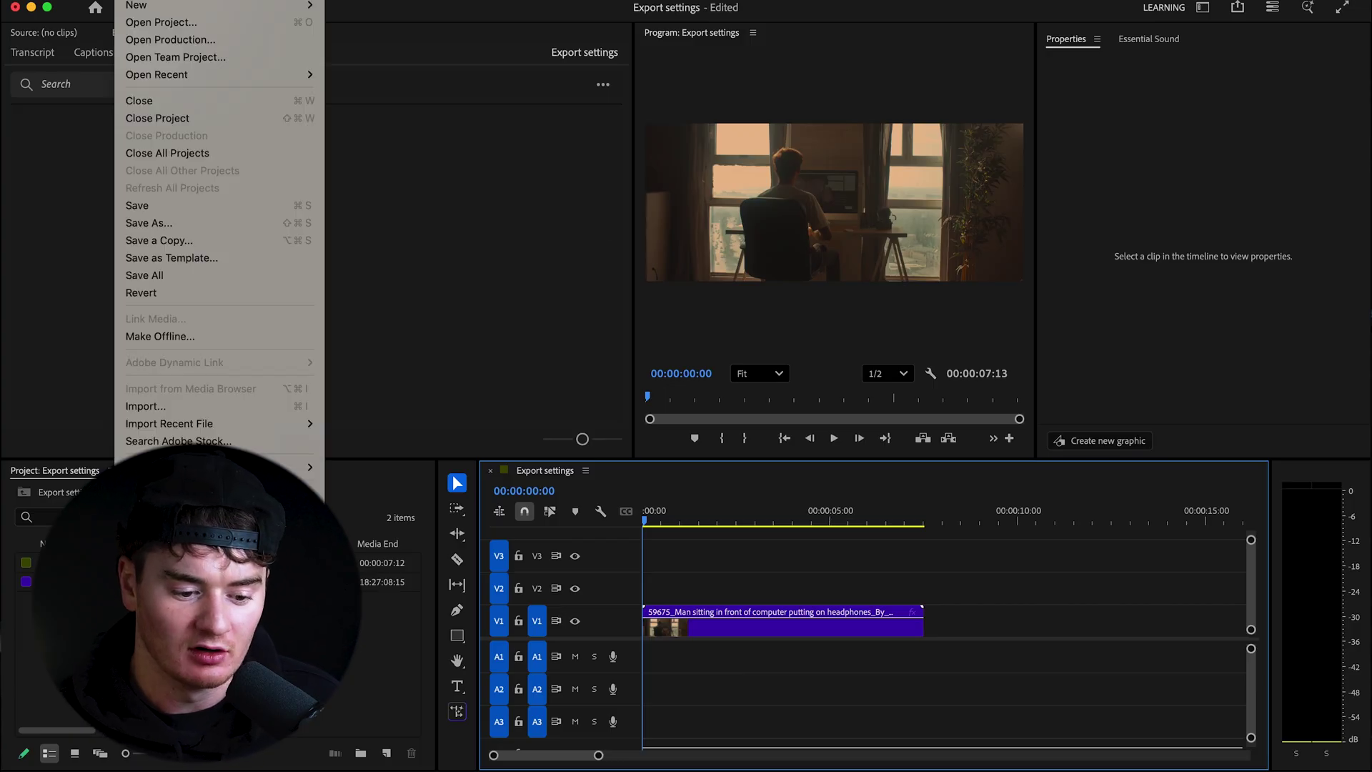
pyautogui.moveTo(286, 467)
pyautogui.click(363, 468)
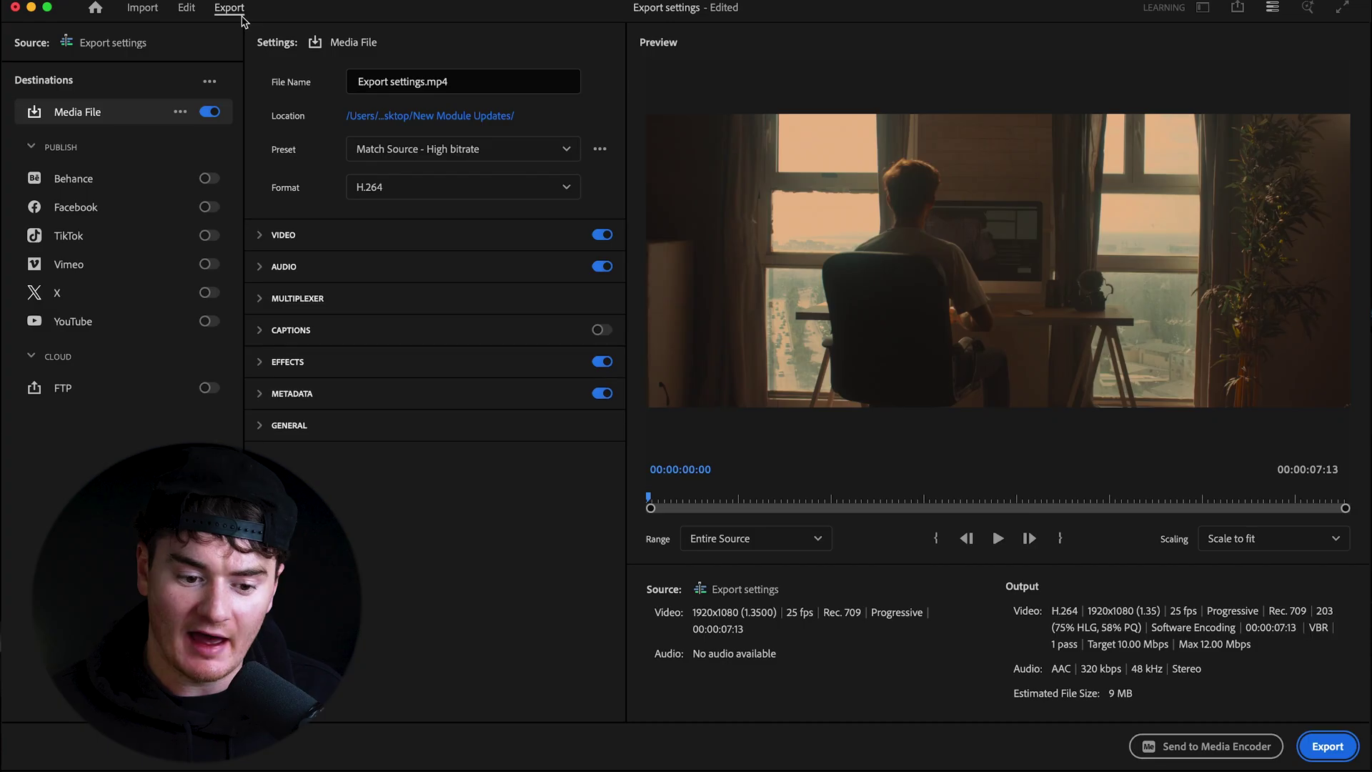
pyautogui.click(185, 8)
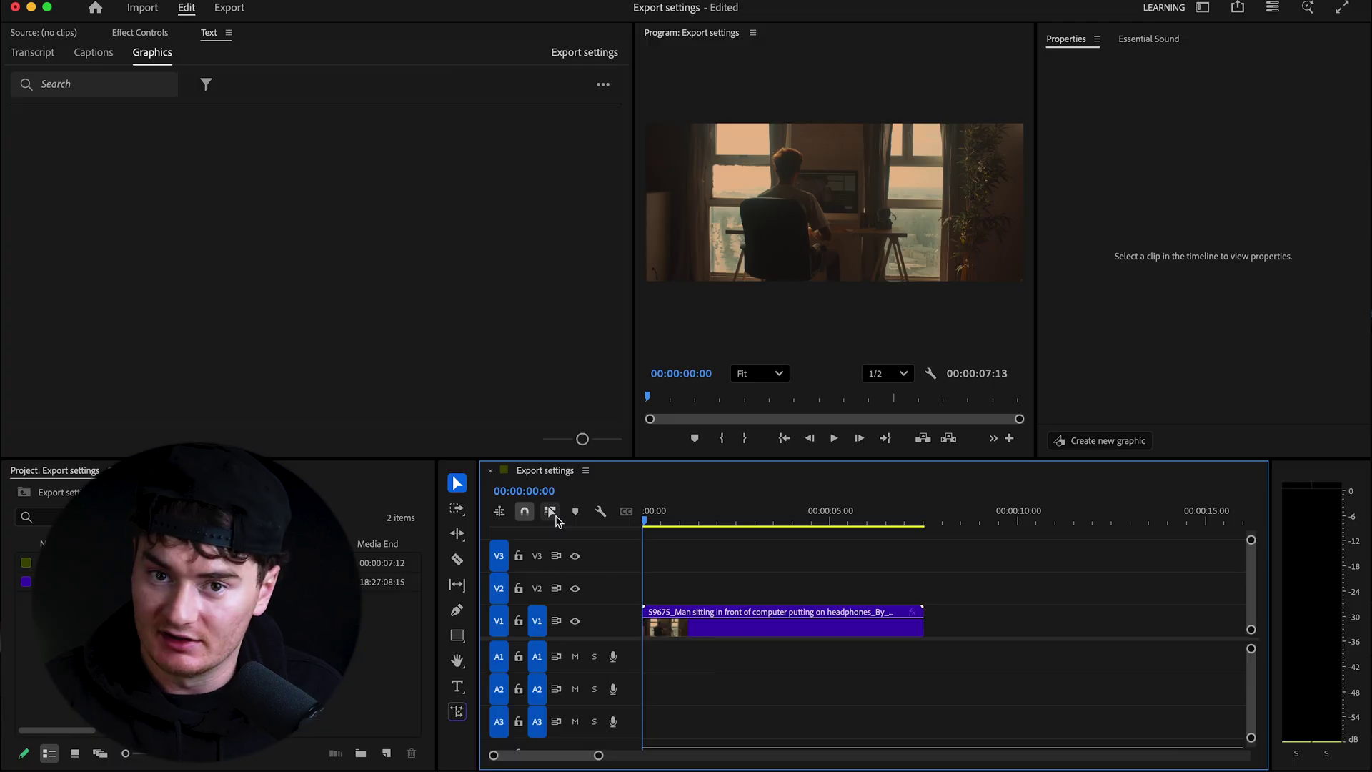
# Step: Try an out point near the clip end, then clear the in and out points
pyautogui.moveTo(649, 513); pyautogui.dragTo(929, 511)
pyautogui.press('o')
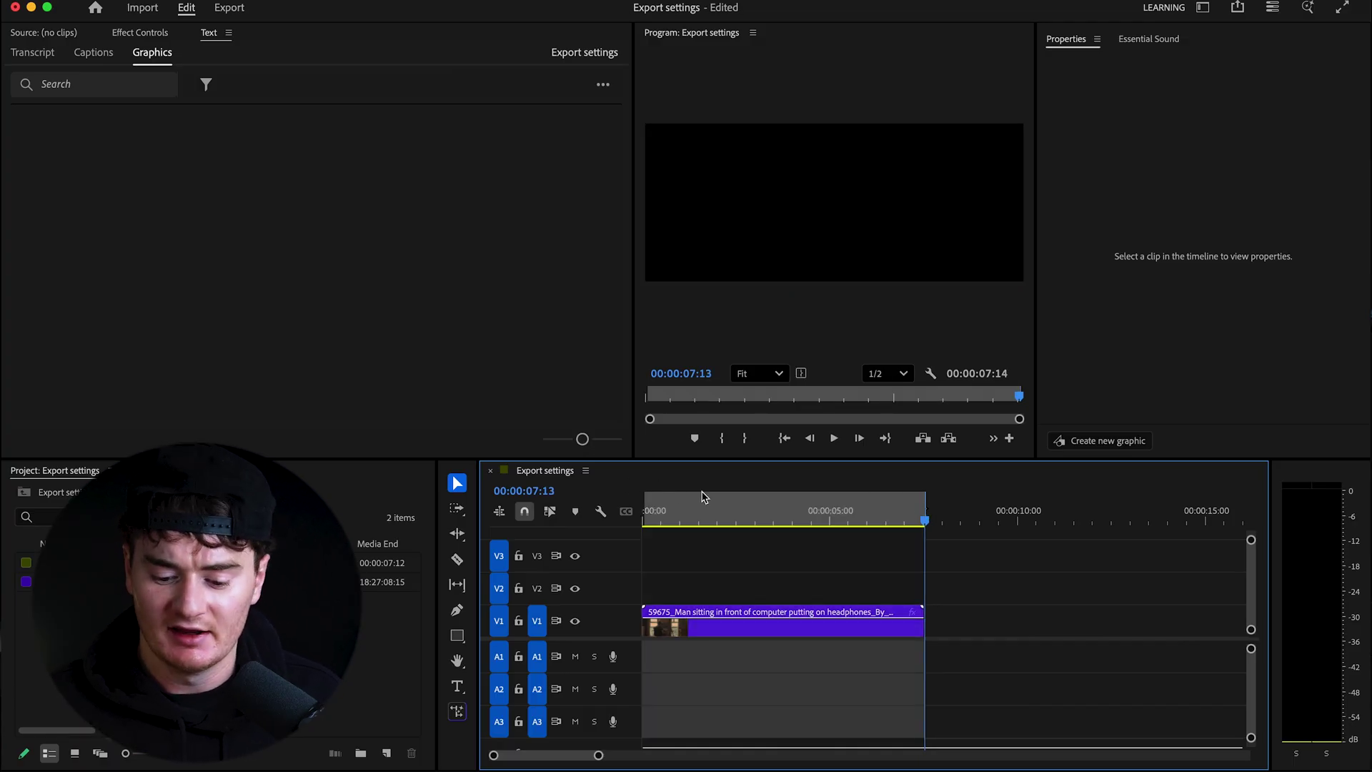
pyautogui.moveTo(704, 500); pyautogui.dragTo(688, 508)
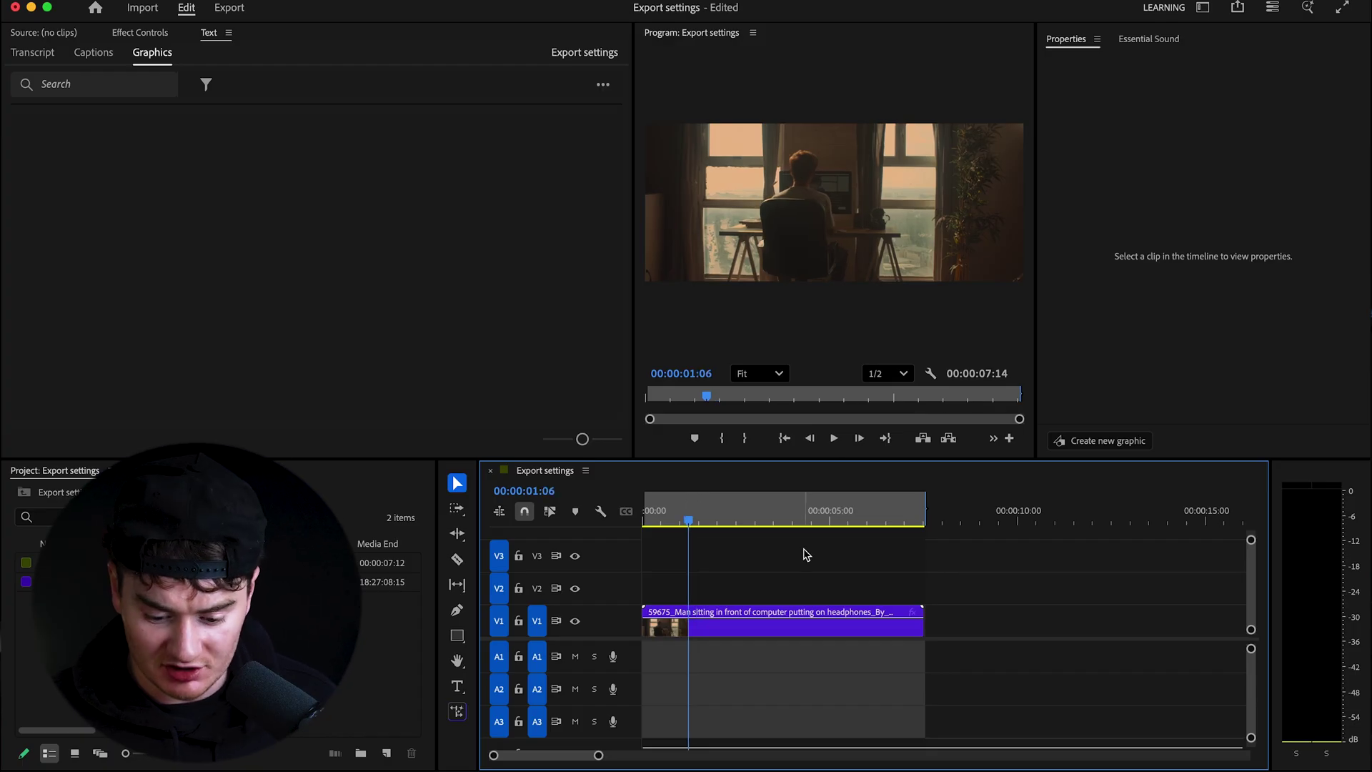
pyautogui.hotkey('alt', 'x')
# Step: Mark an in point at 00:00:03:03 and an out point at 00:00:07:04
pyautogui.click(759, 509)
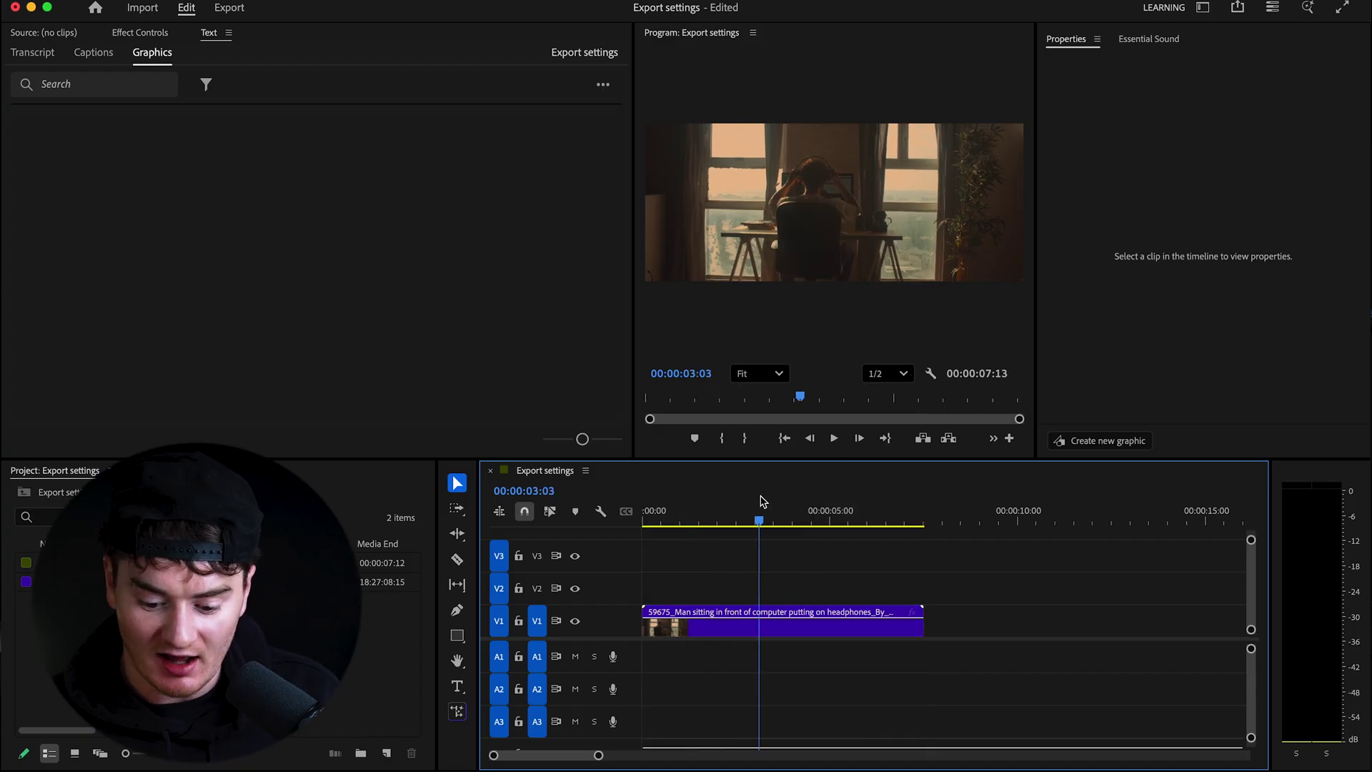
pyautogui.press('i')
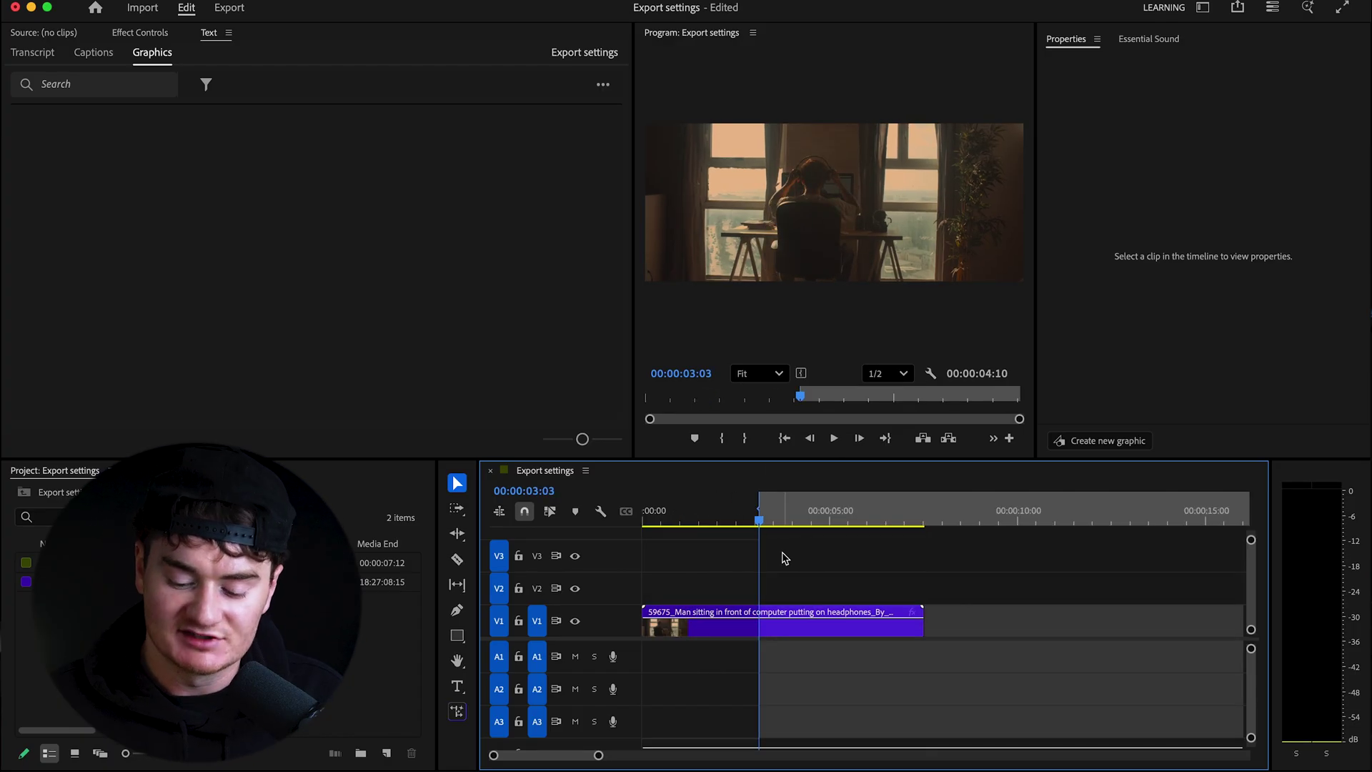
pyautogui.moveTo(895, 513); pyautogui.dragTo(910, 516)
pyautogui.press('o')
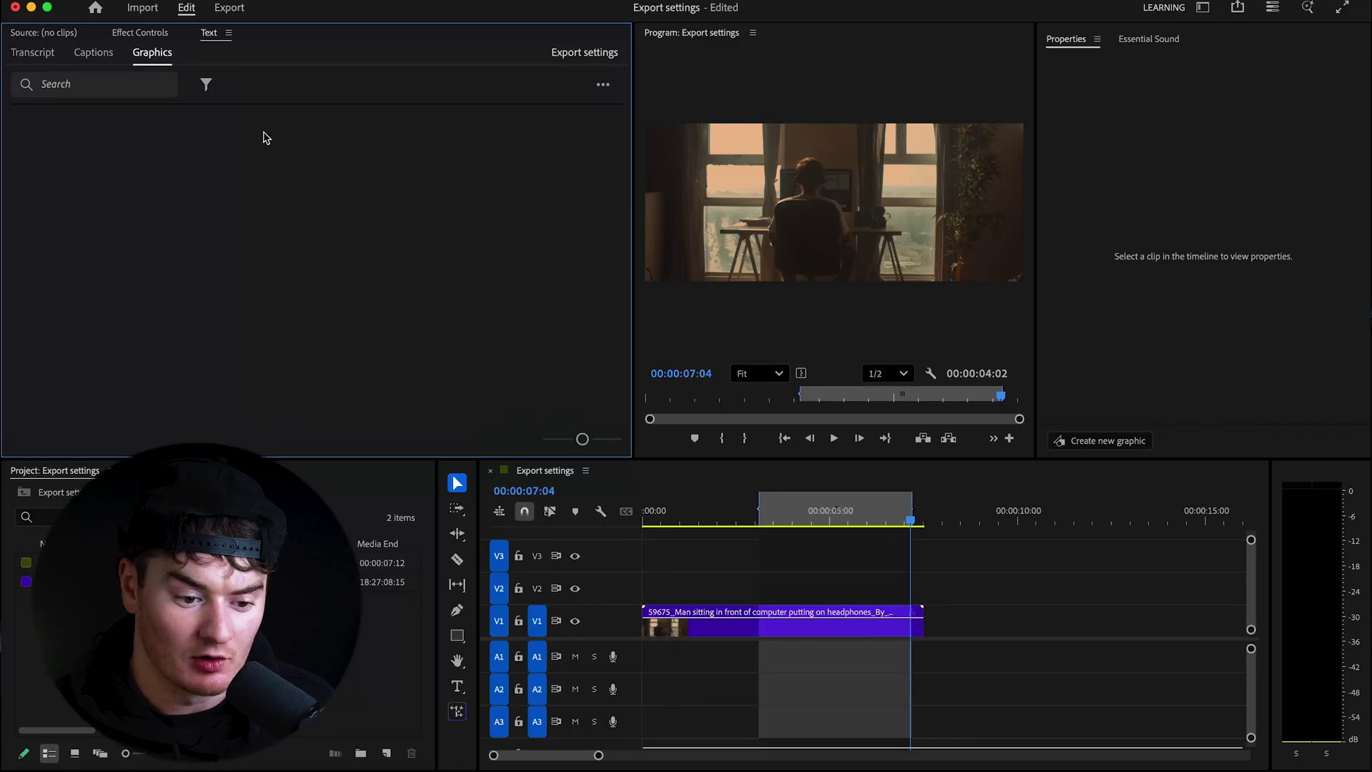
# Step: Open File > Export > Media, then collapse and re-expand the Publish destinations list
pyautogui.click(125, 6)
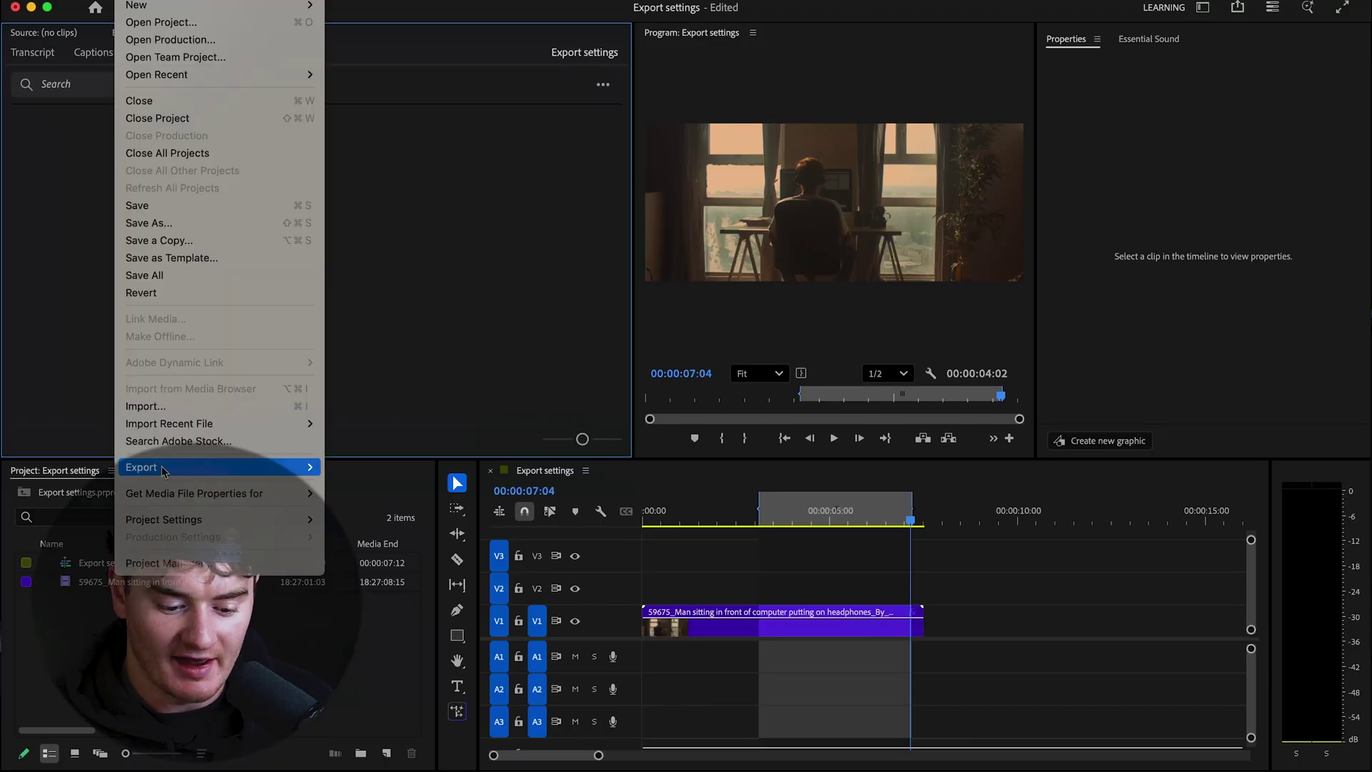
pyautogui.moveTo(286, 467)
pyautogui.click(351, 467)
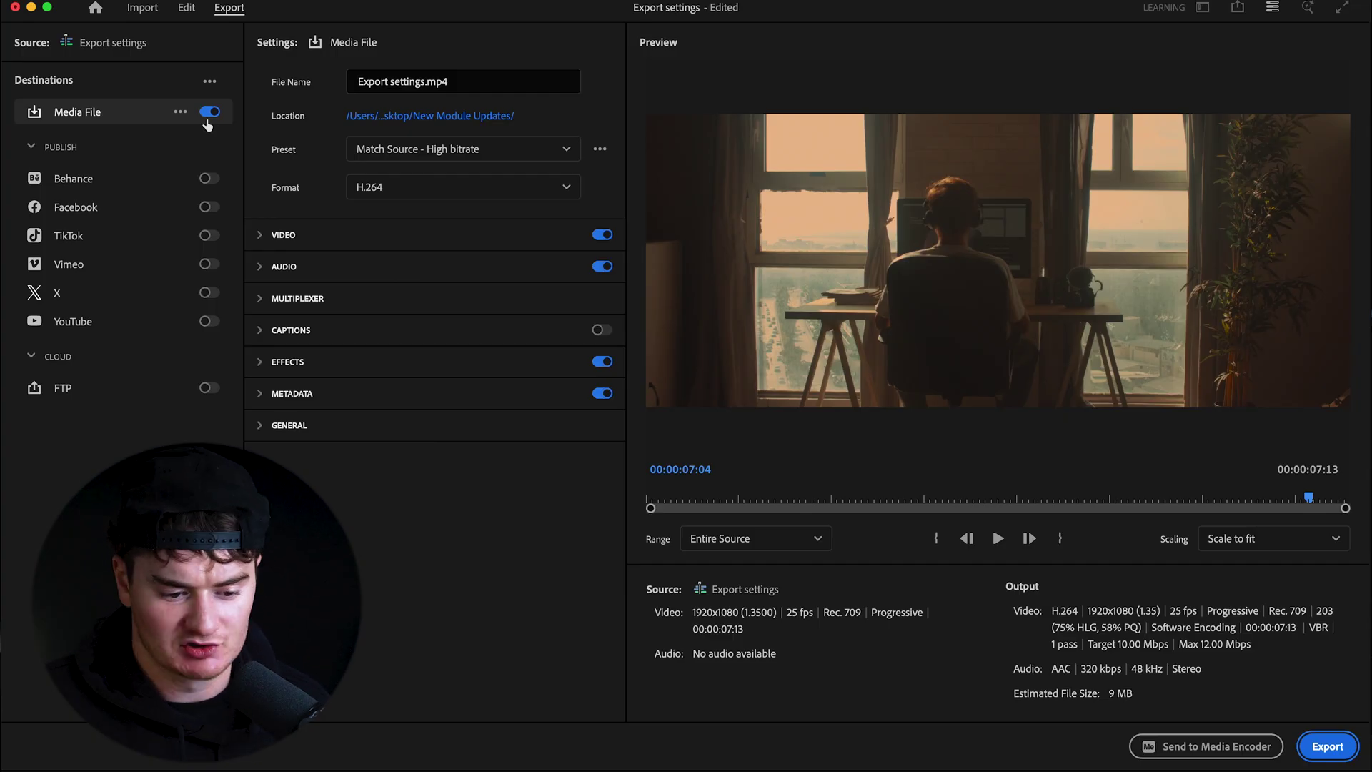
pyautogui.click(32, 148)
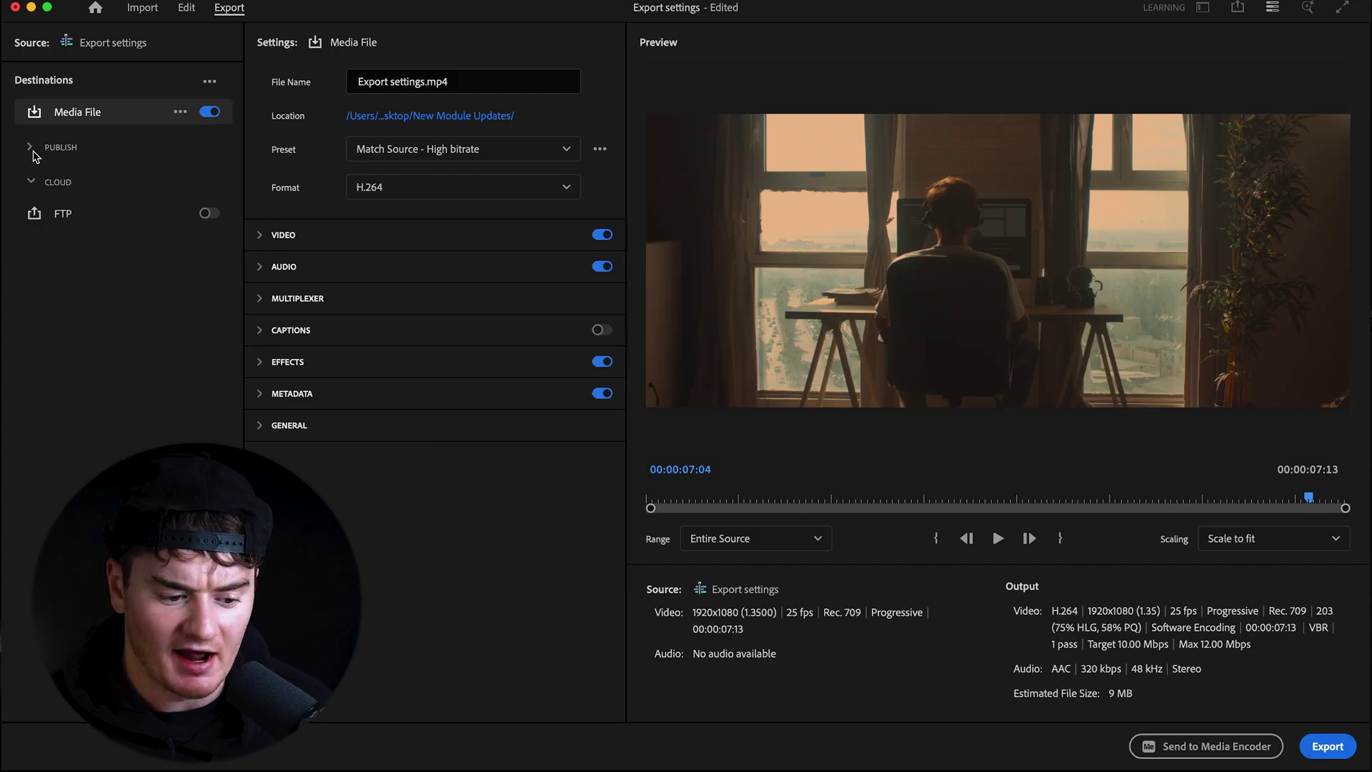
pyautogui.click(33, 150)
pyautogui.moveTo(177, 185)
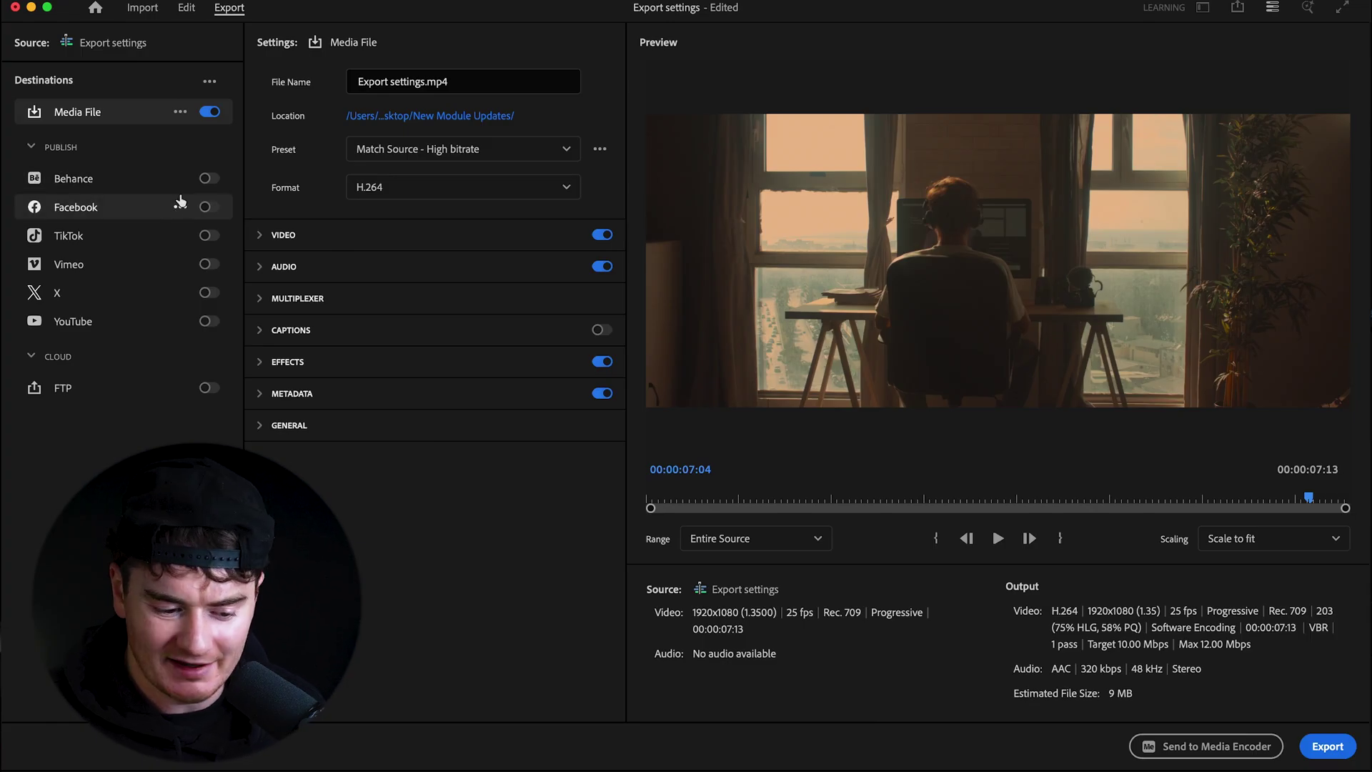
pyautogui.moveTo(143, 326)
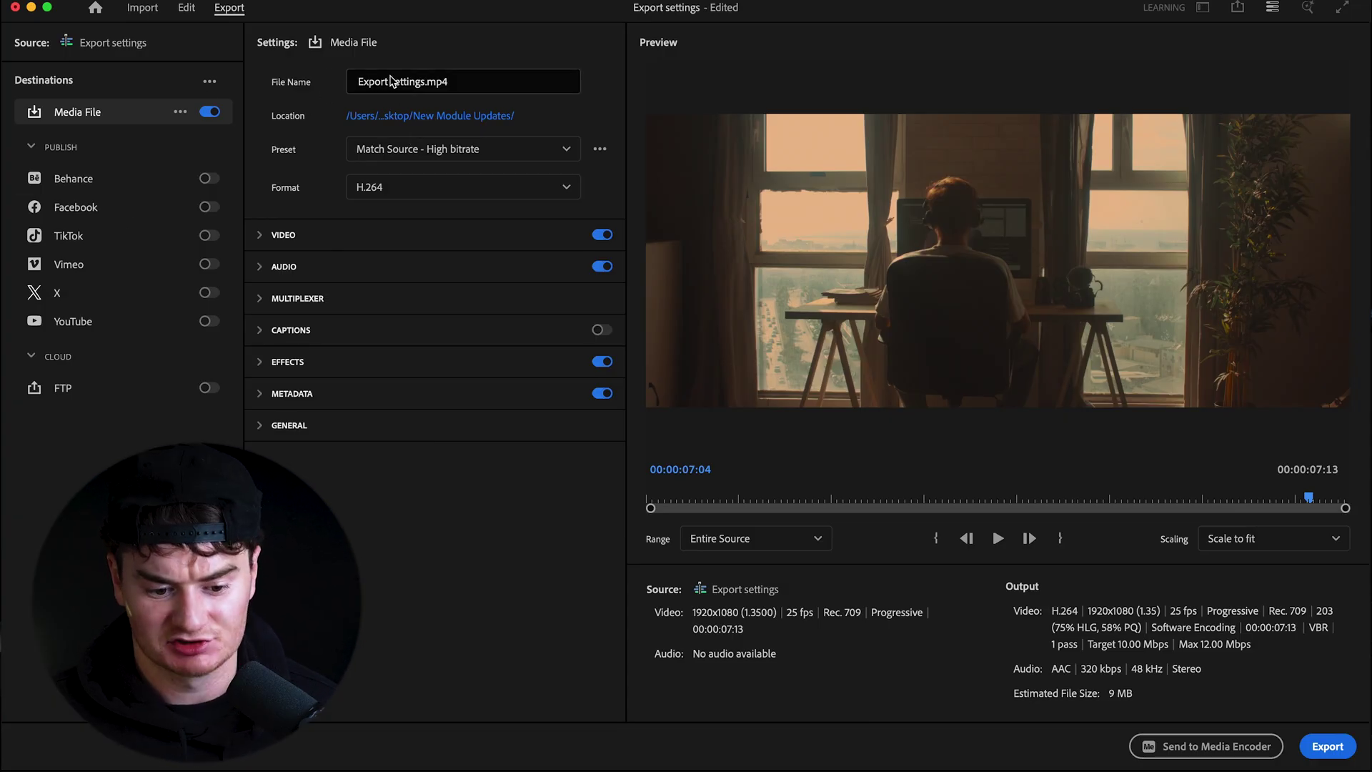
# Step: Rename the export file to 'Export Settings Demo'
pyautogui.click(475, 83)
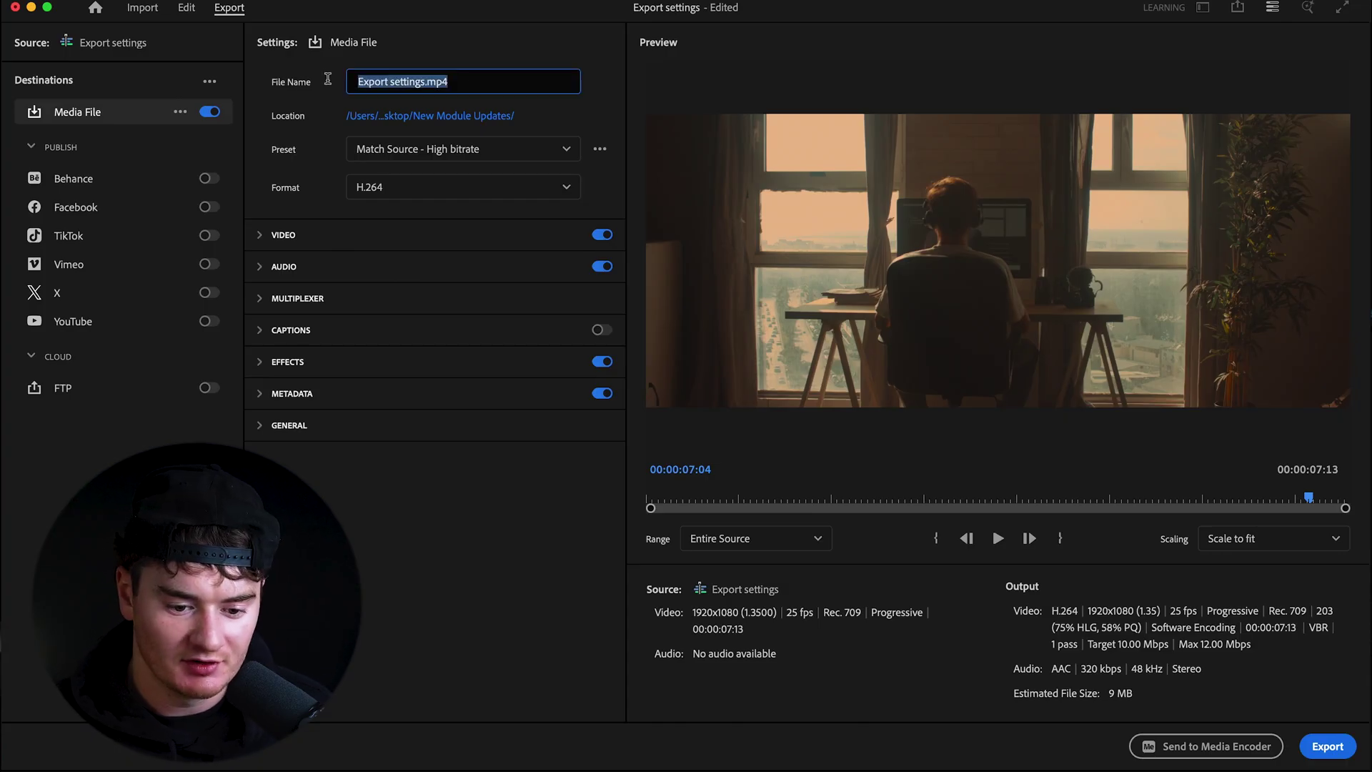
pyautogui.write('Expor')
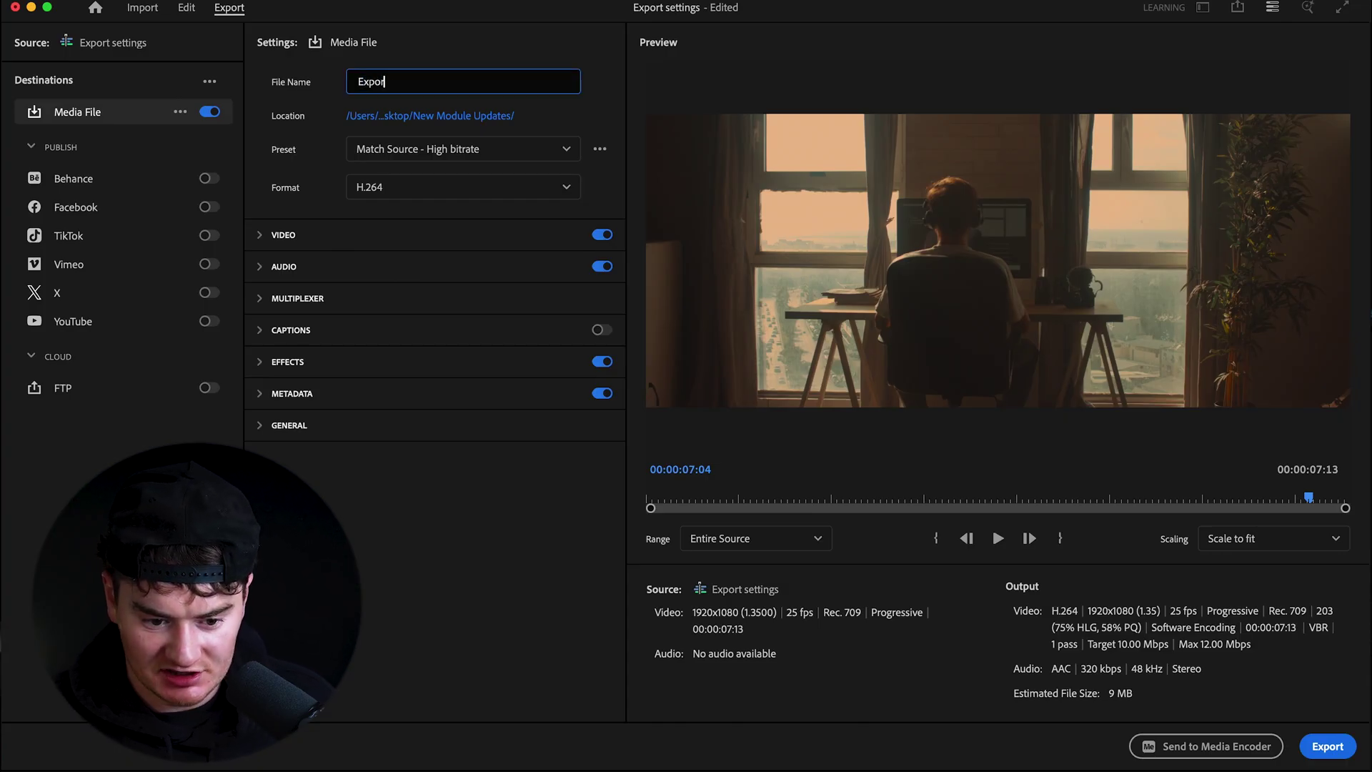
pyautogui.write('t Settings Demo')
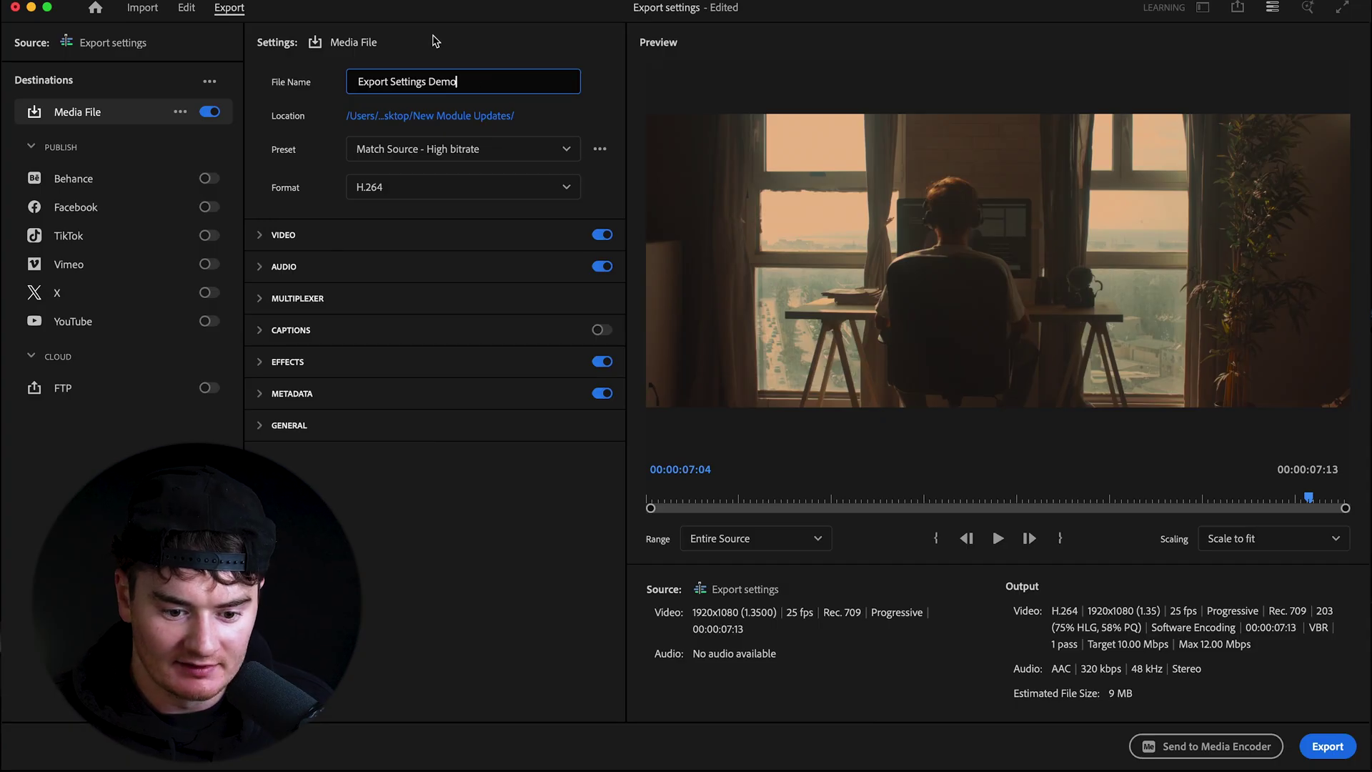
pyautogui.press('Return')
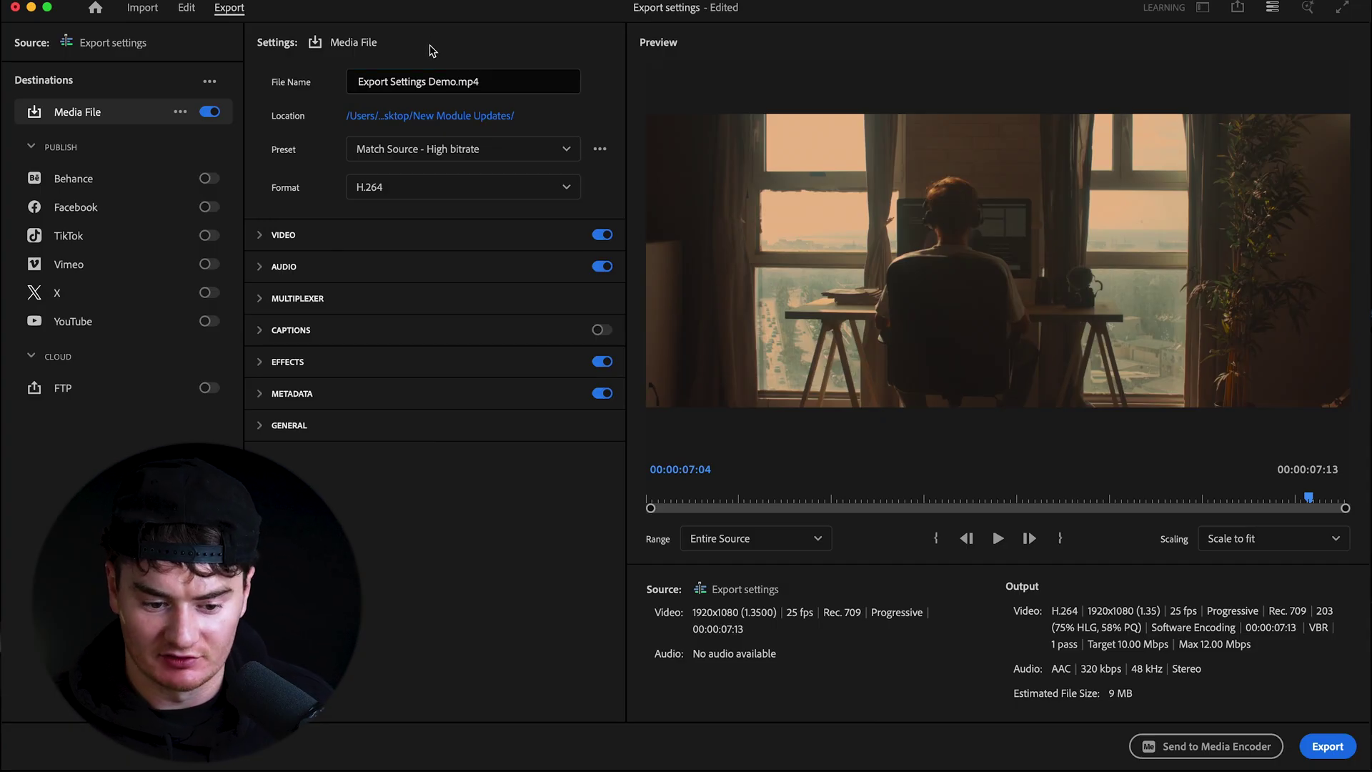
# Step: Set the export location to the Desktop folder
pyautogui.click(360, 120)
pyautogui.click(682, 175)
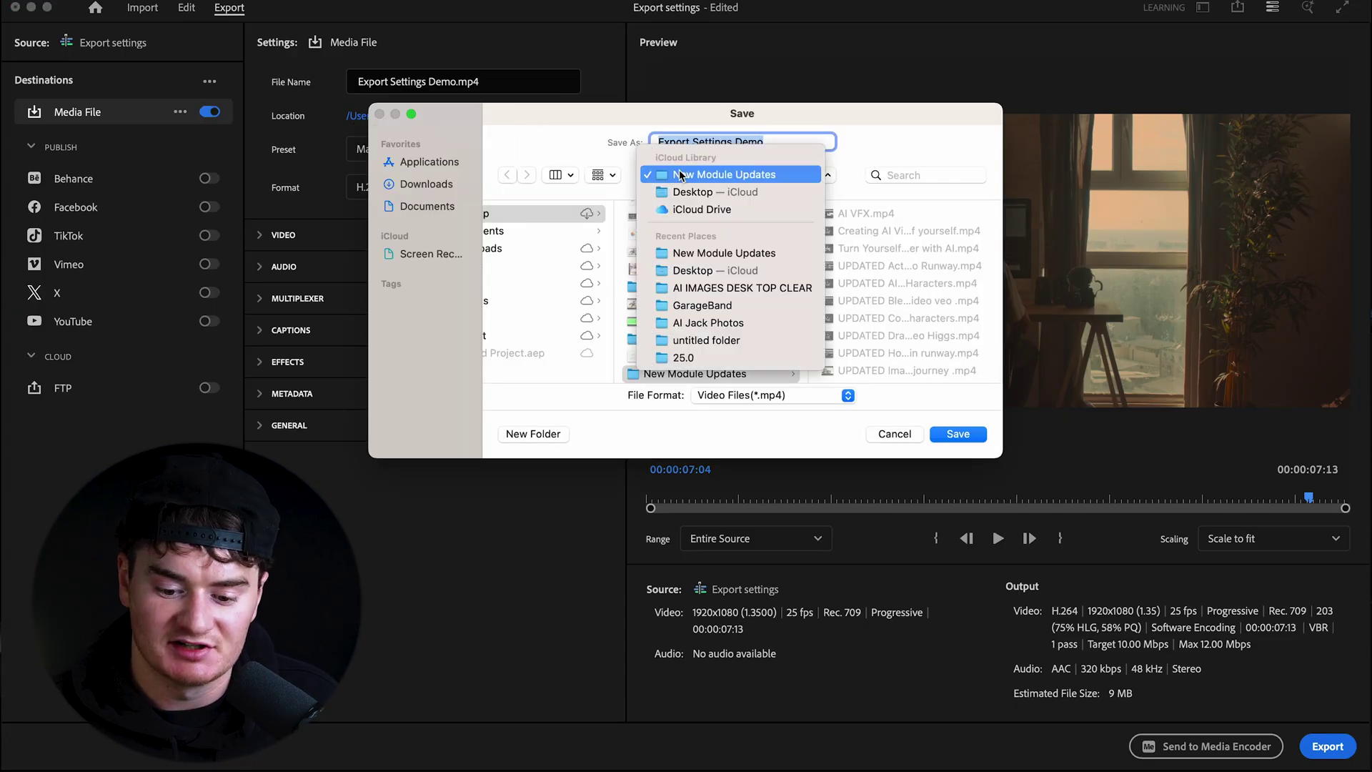
pyautogui.click(692, 193)
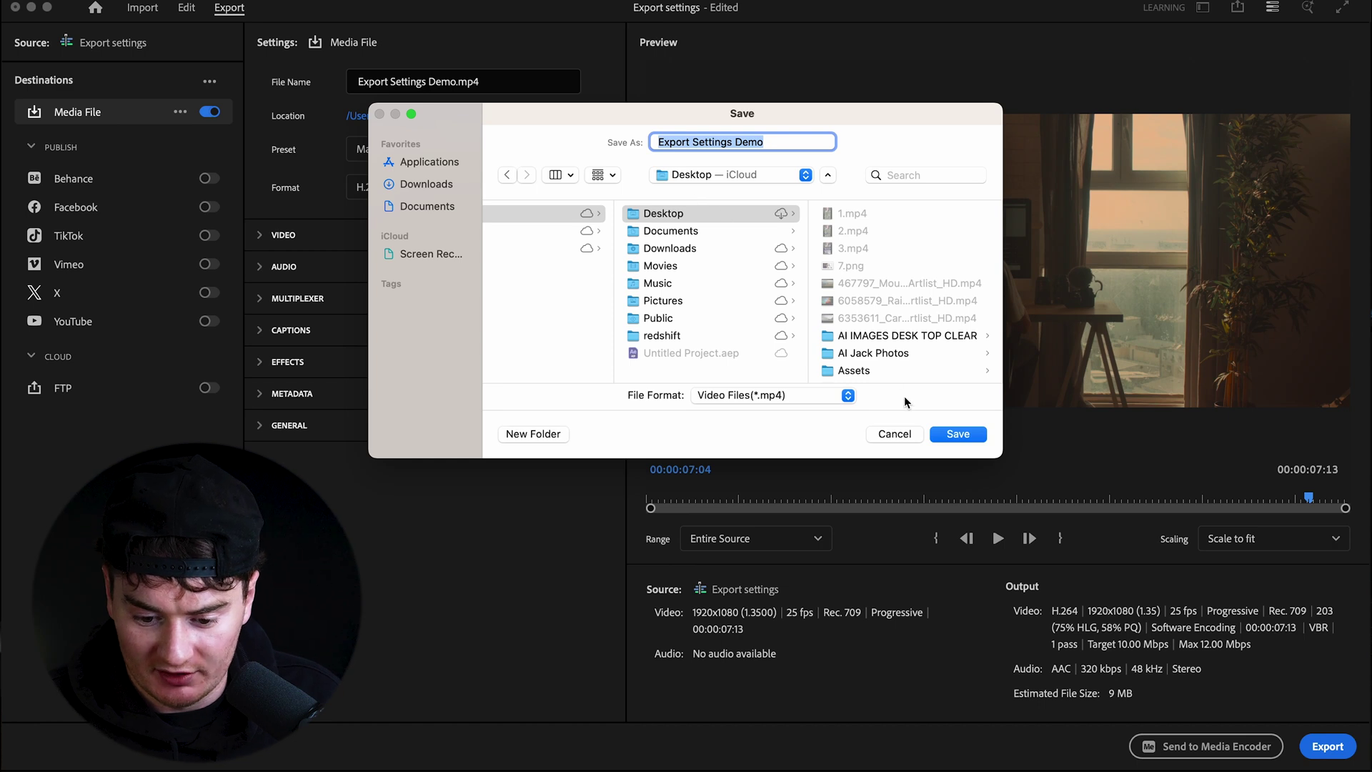
pyautogui.click(957, 434)
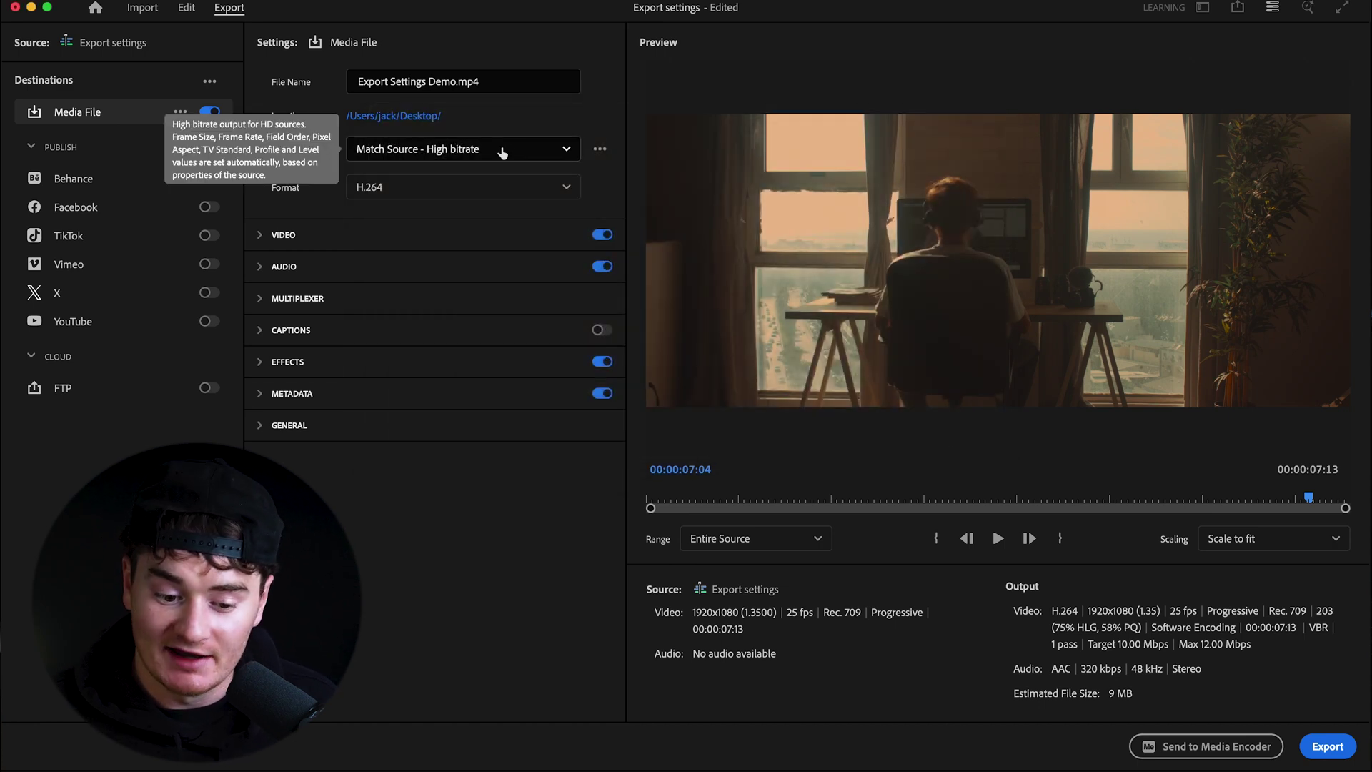
# Step: Browse the export preset list and close it without changing anything
pyautogui.click(503, 150)
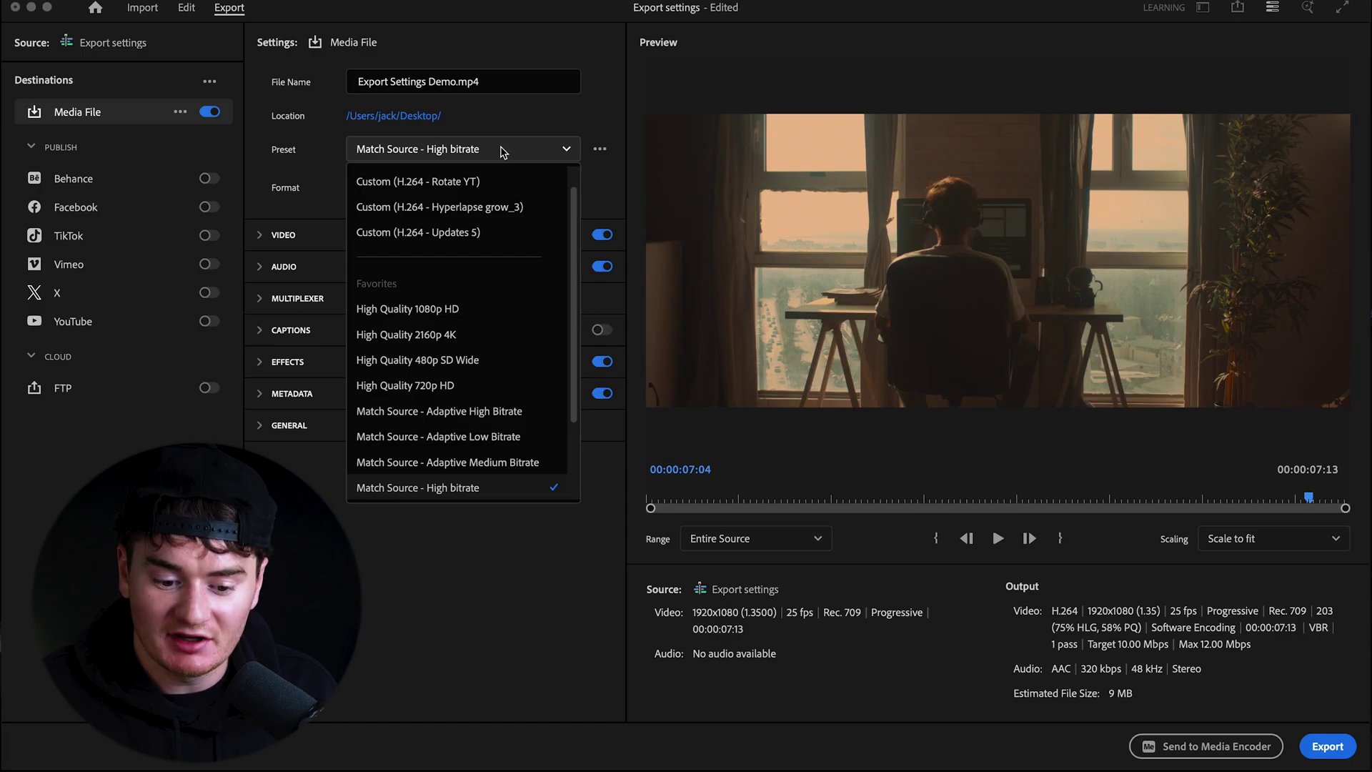
pyautogui.scroll(-2, 461, 286)
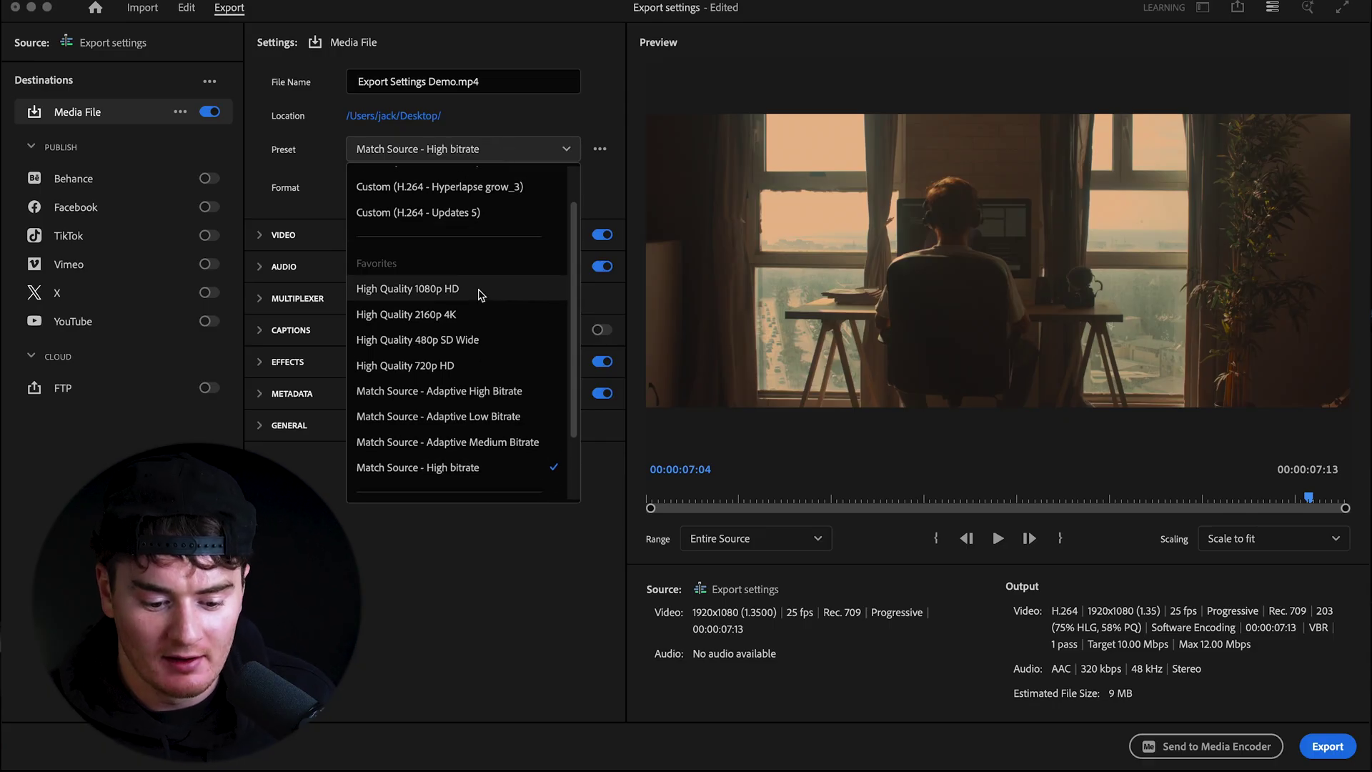
pyautogui.scroll(-1, 464, 308)
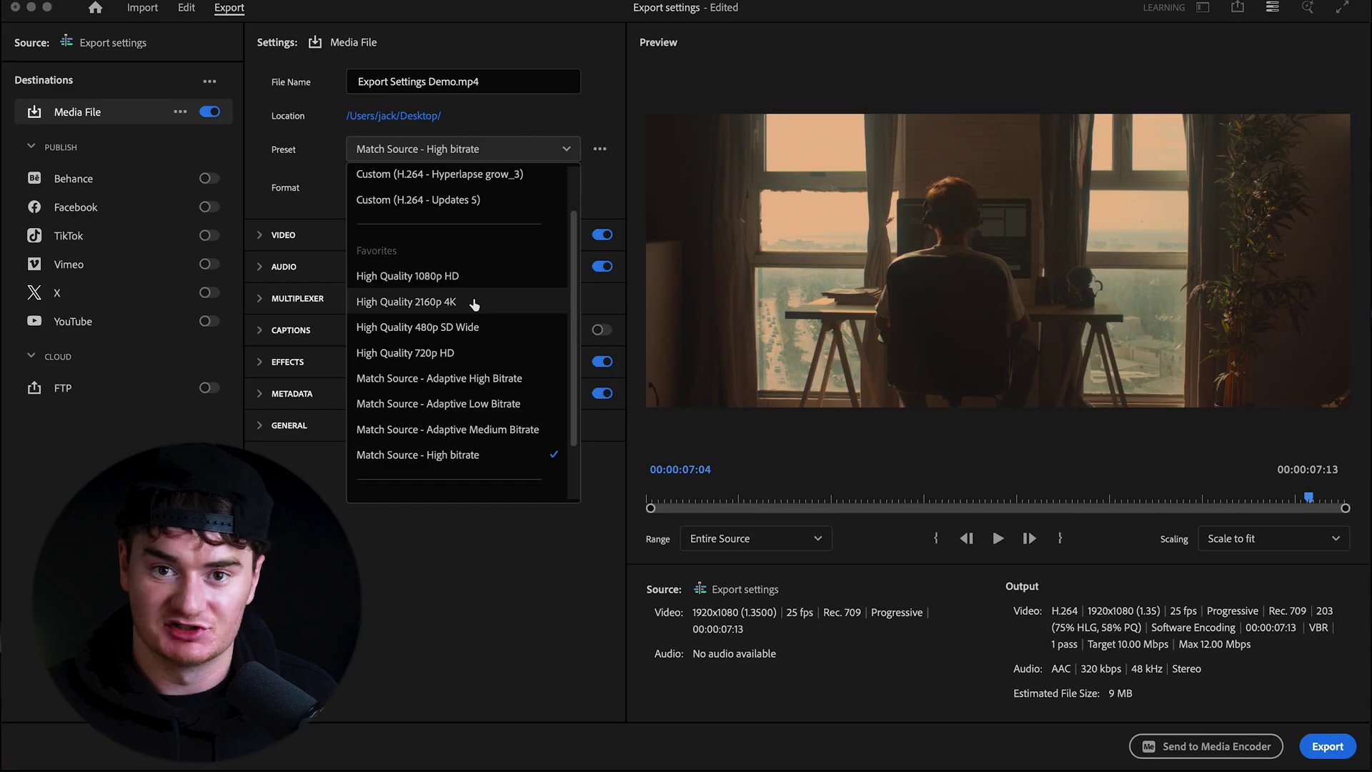
pyautogui.press('Escape')
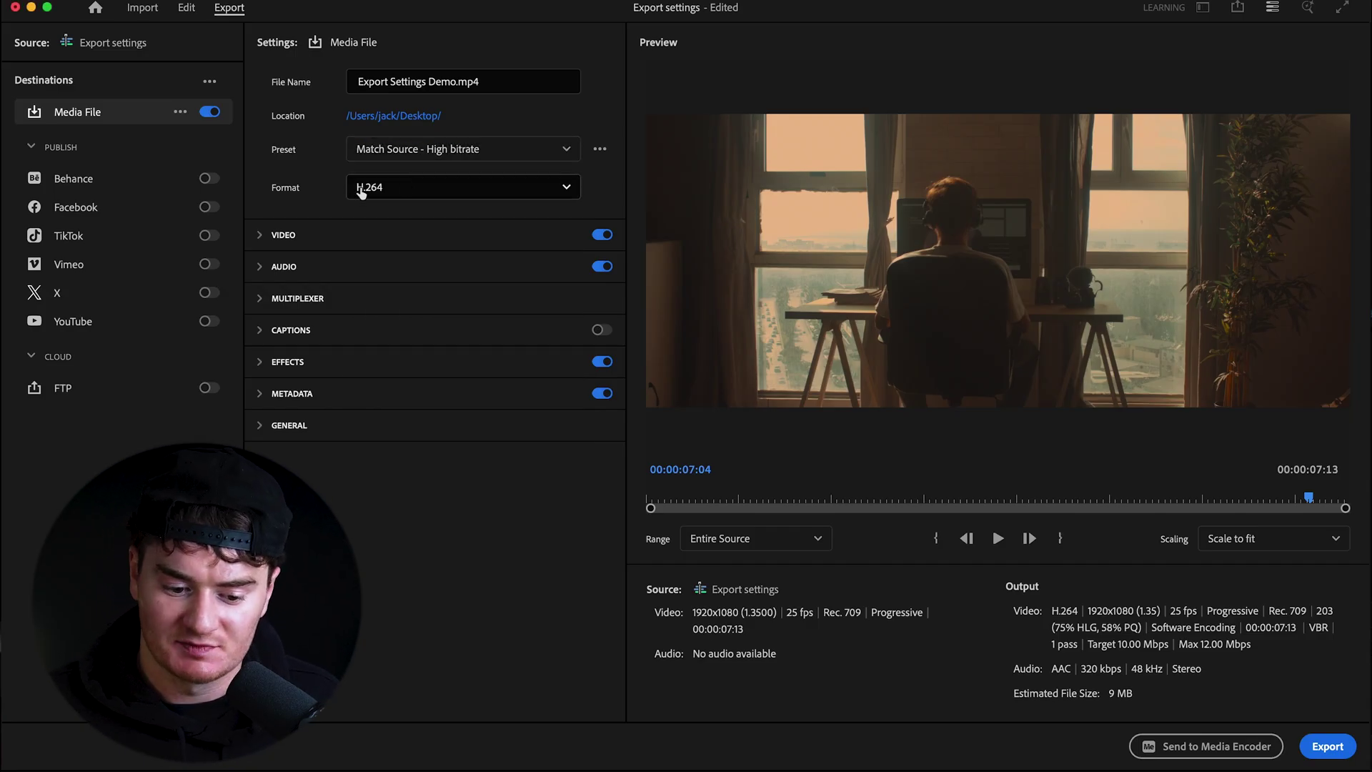
# Step: Keep H.264 as format, expand Video settings, and apply Match Source - Adaptive High Bitrate
pyautogui.click(429, 197)
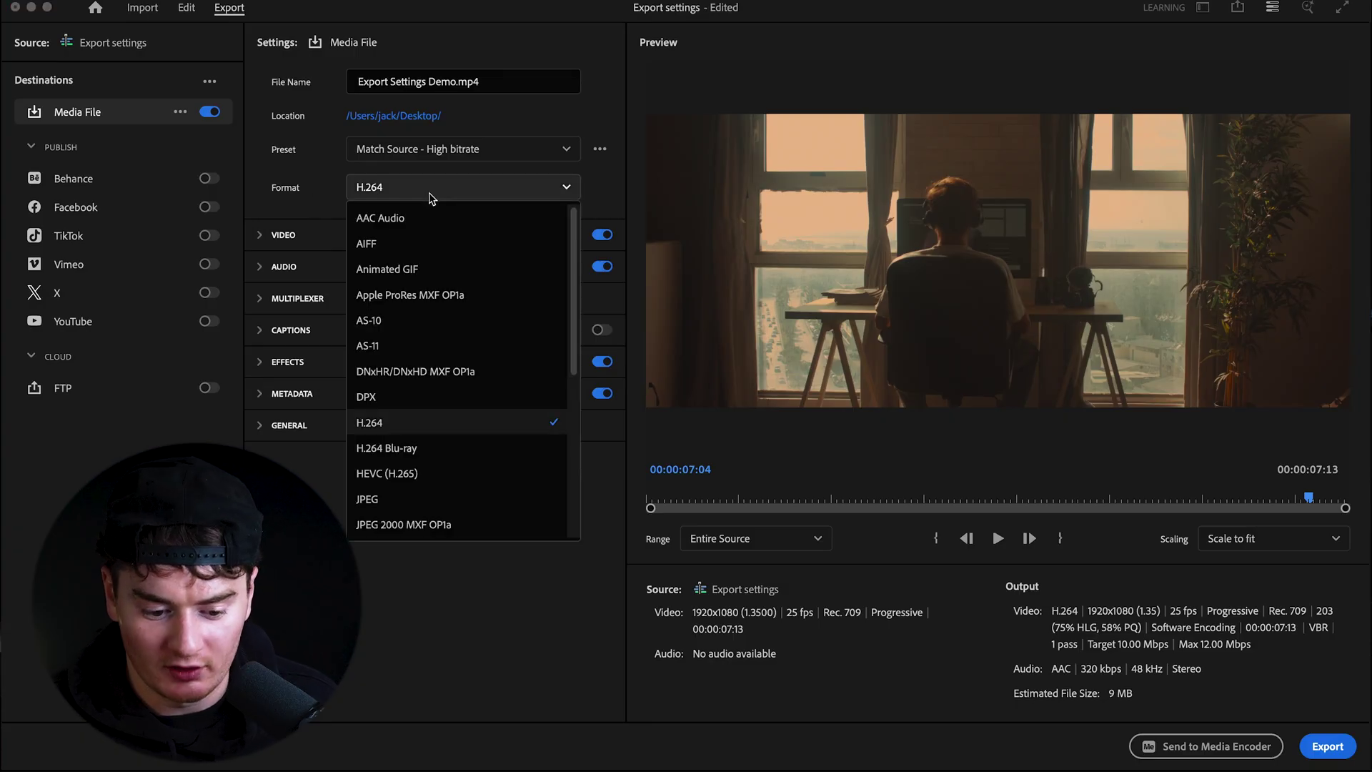
pyautogui.click(438, 422)
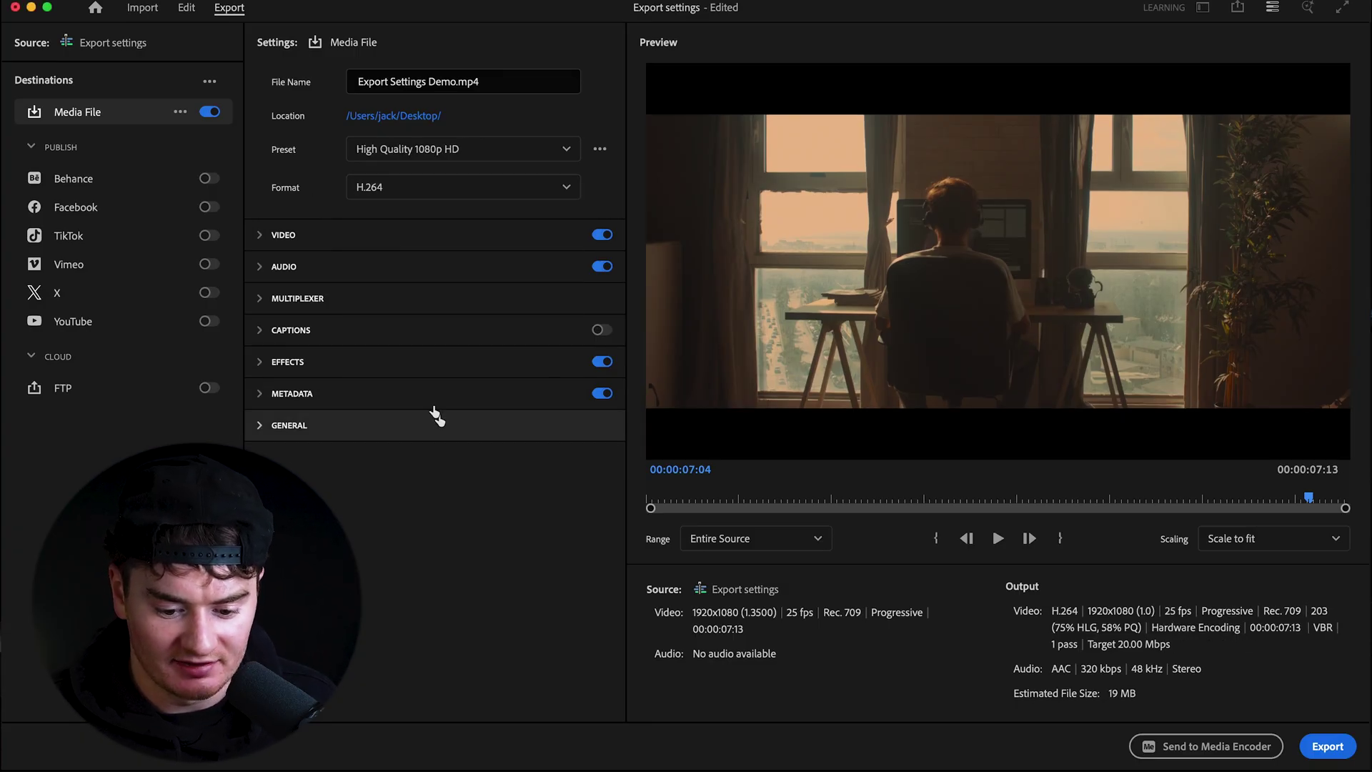
pyautogui.click(260, 236)
pyautogui.click(525, 299)
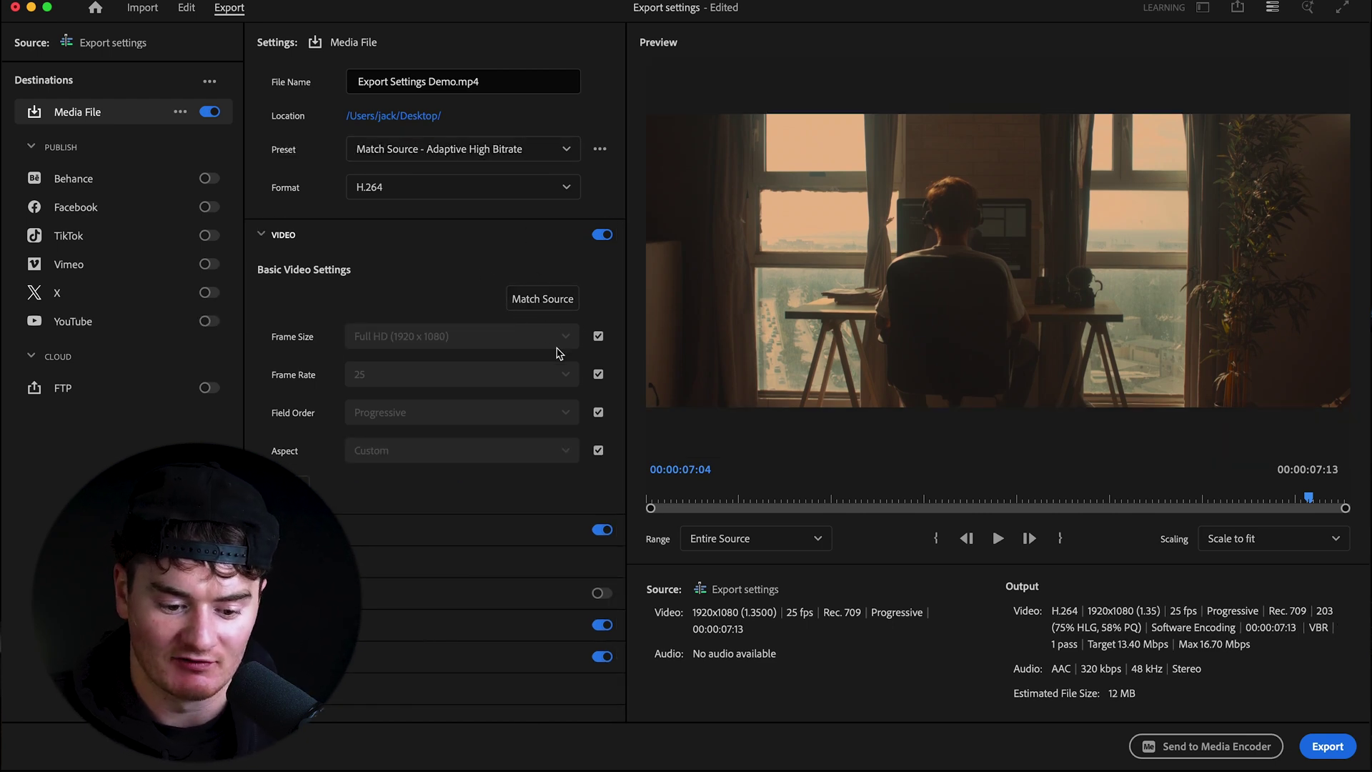
# Step: Apply the High Quality 2160p 4K preset, then match video settings to the 1920x1080 source
pyautogui.click(559, 151)
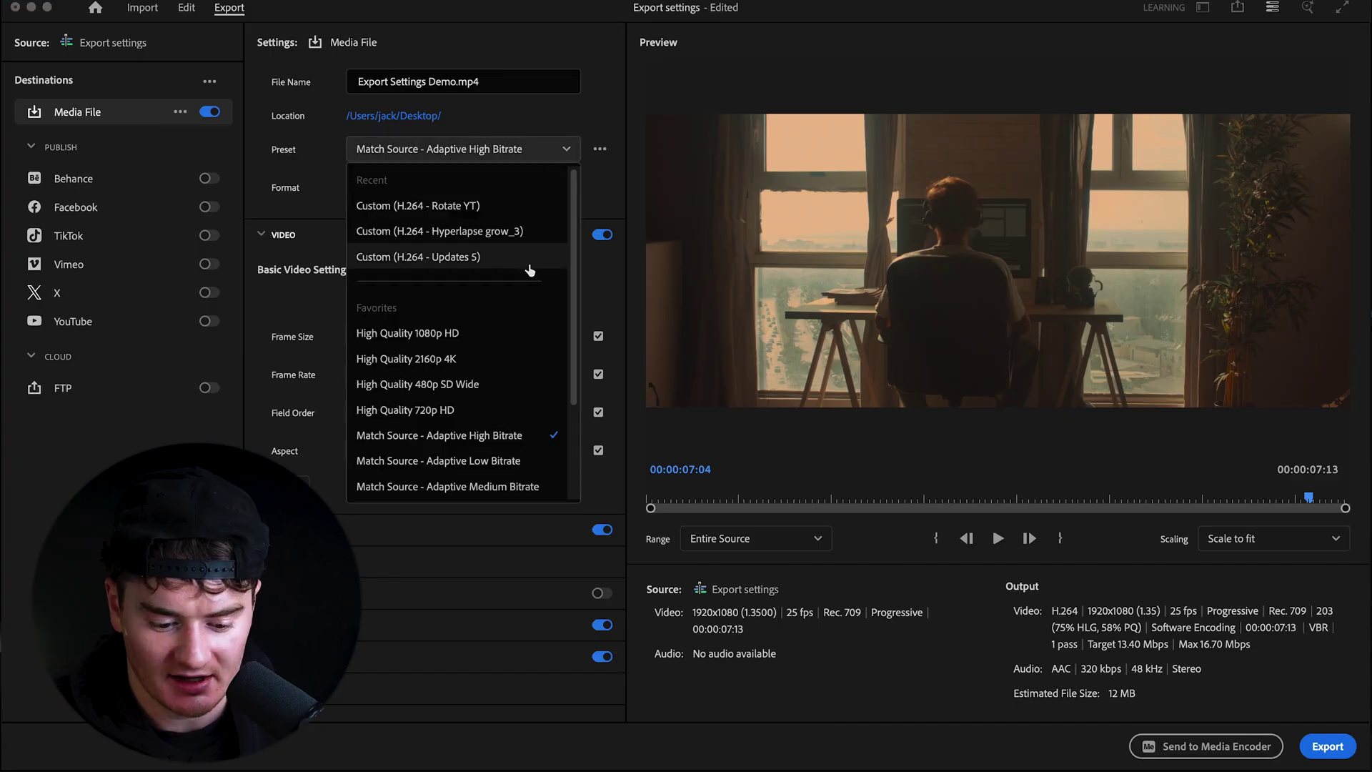
pyautogui.click(503, 359)
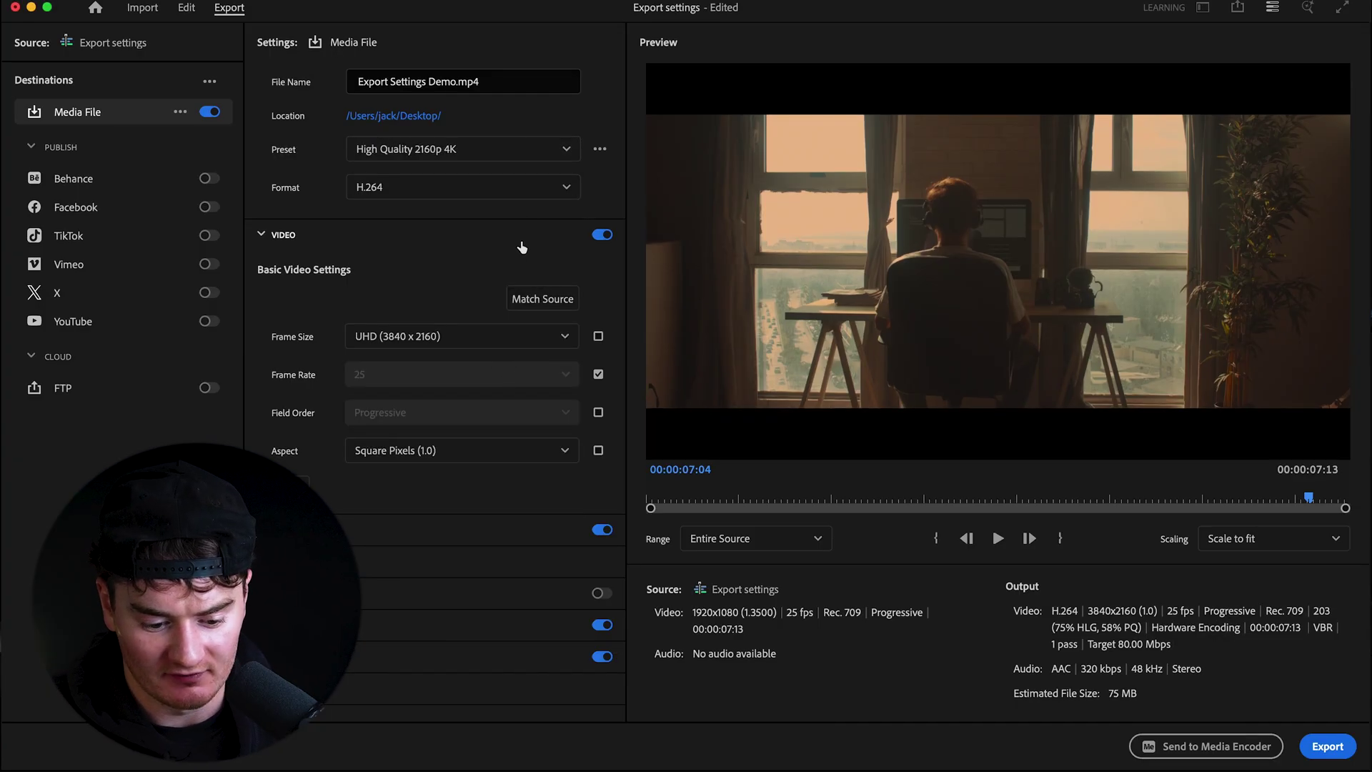
pyautogui.click(544, 307)
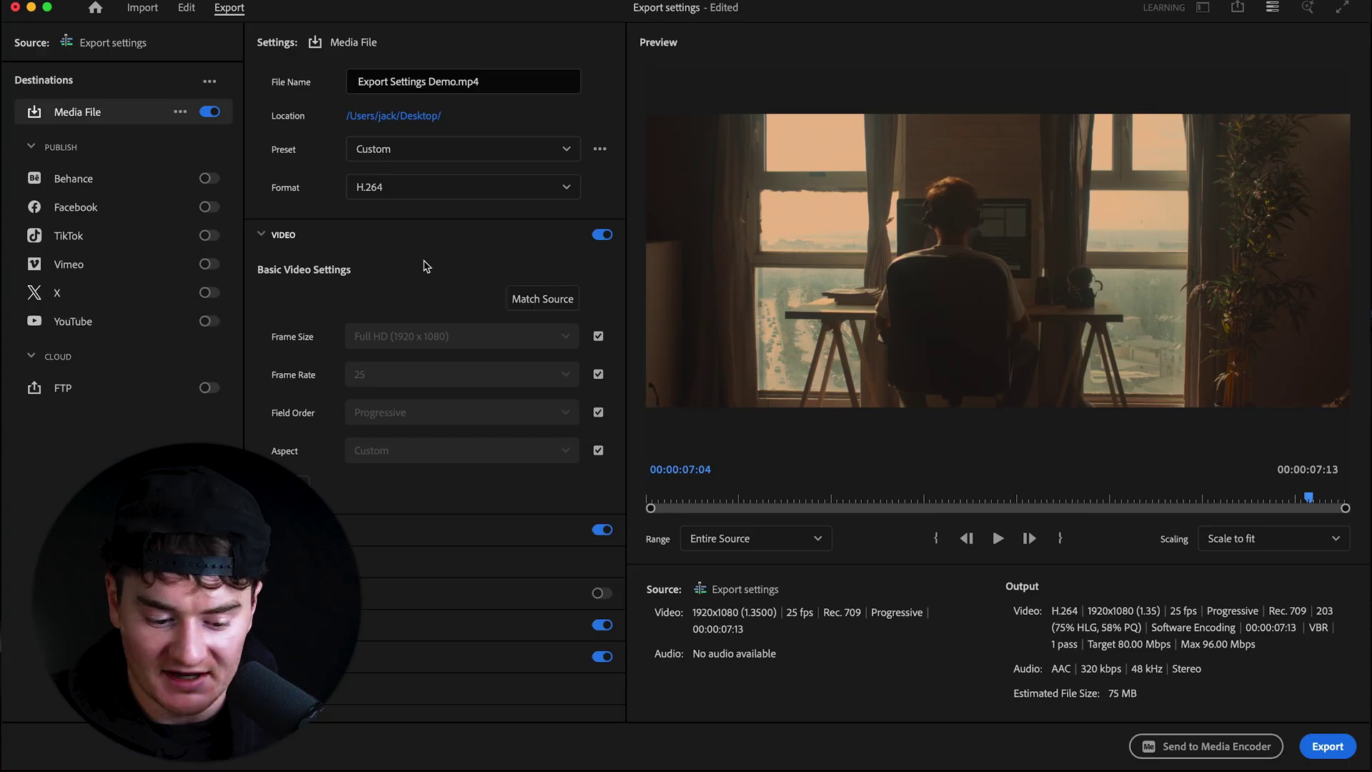
# Step: Tick Render at Maximum Depth in the advanced video export options
pyautogui.click(286, 488)
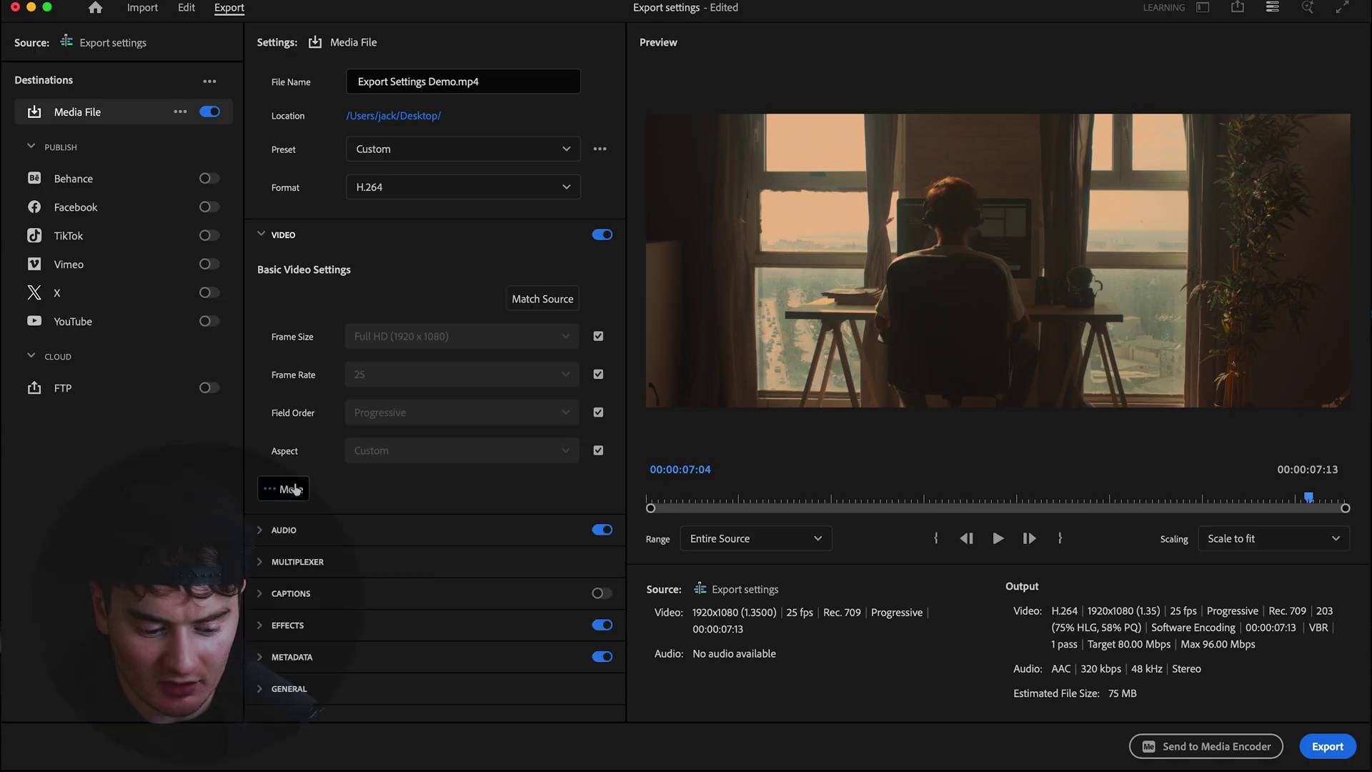
pyautogui.scroll(-3, 340, 422)
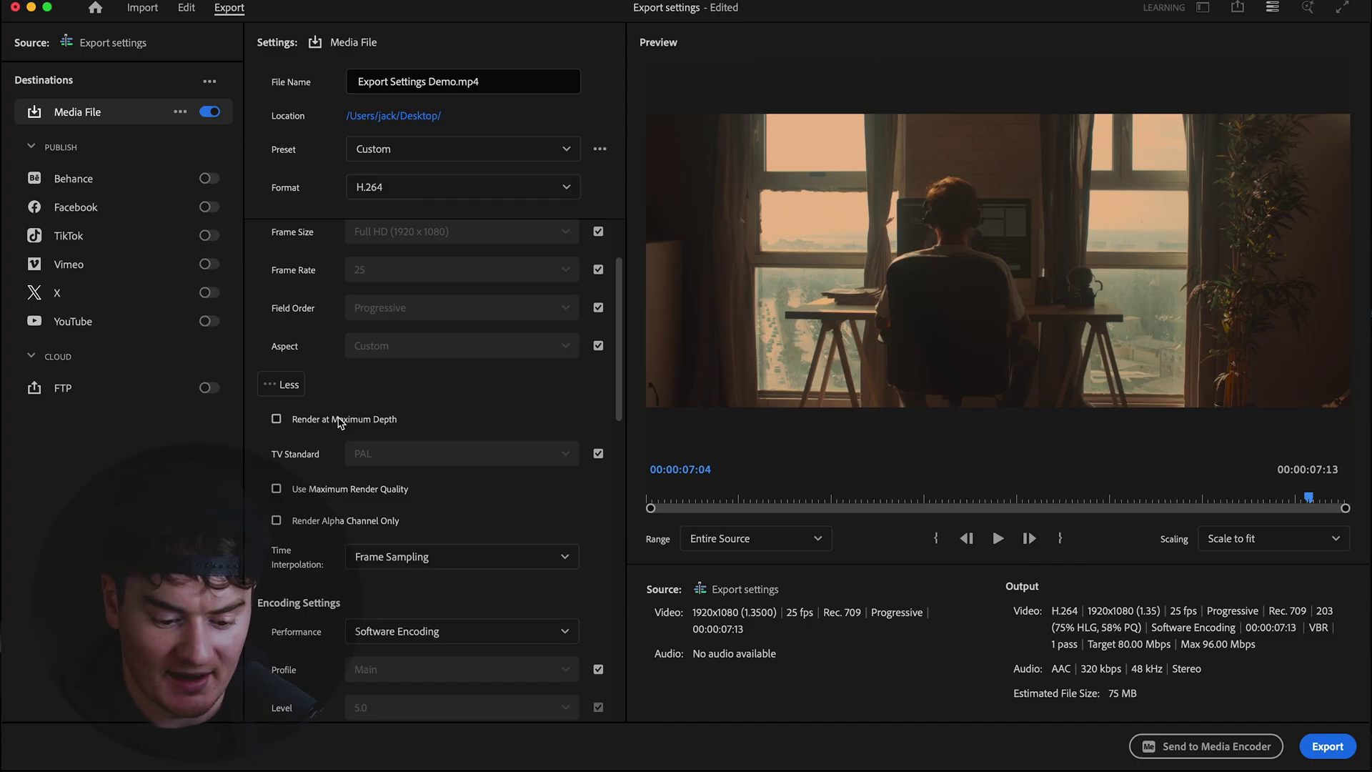
pyautogui.scroll(-1, 340, 422)
pyautogui.click(350, 473)
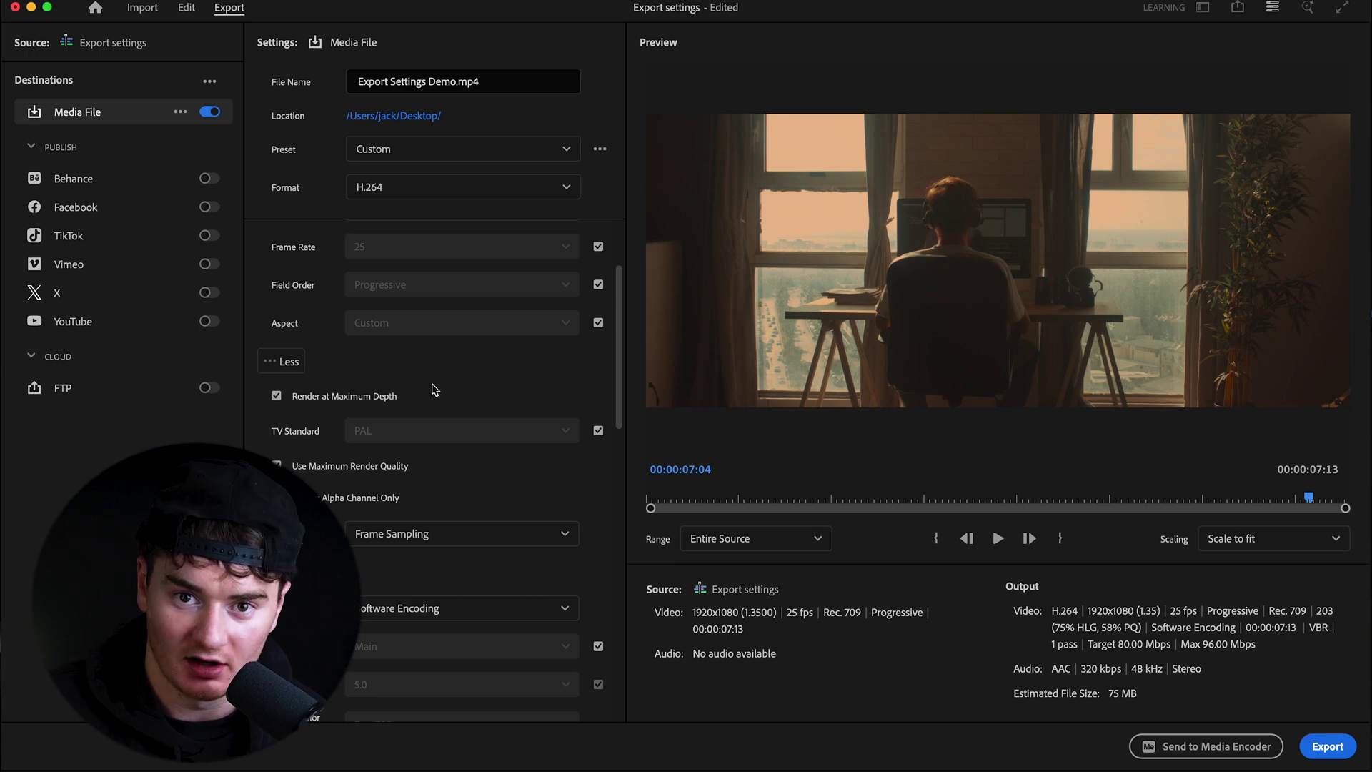
pyautogui.scroll(4, 434, 390)
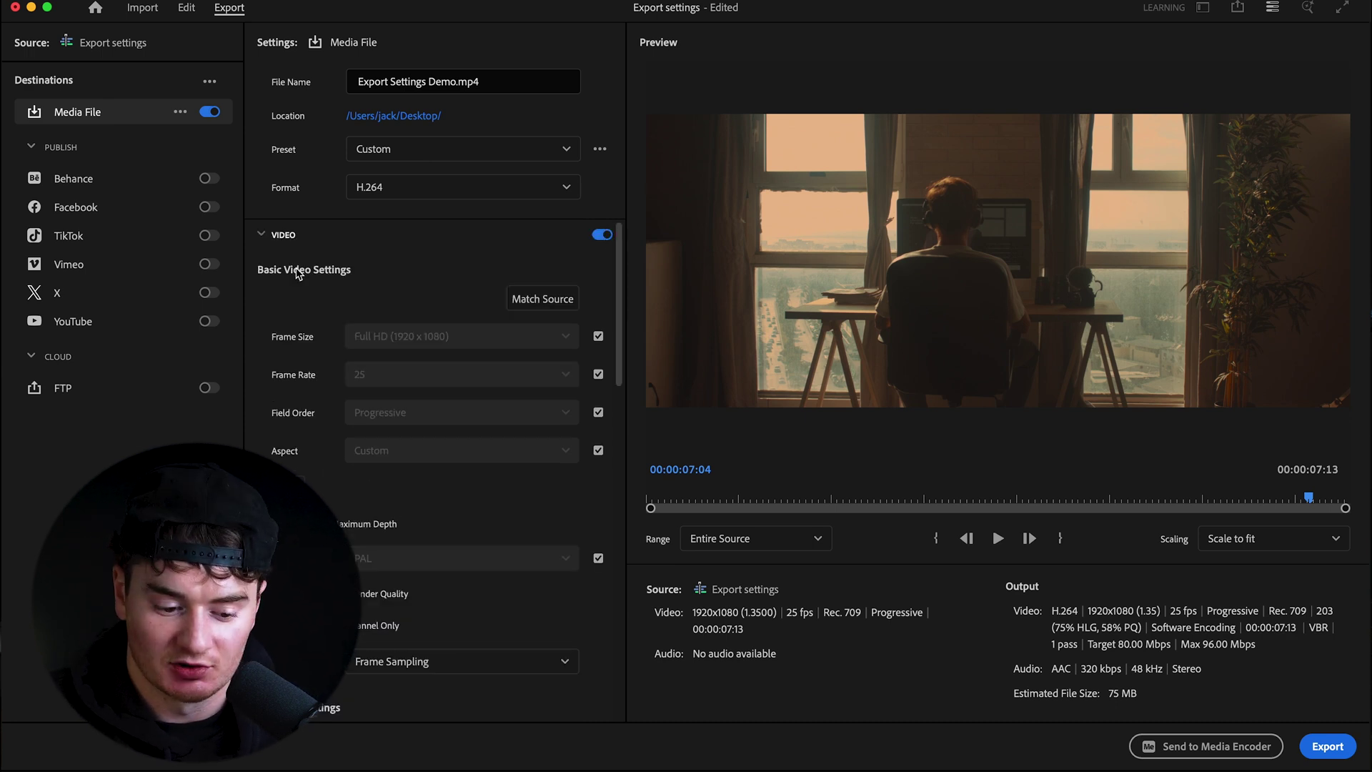
# Step: Collapse Video, toggle audio and video export off and back on, then collapse Audio
pyautogui.click(274, 235)
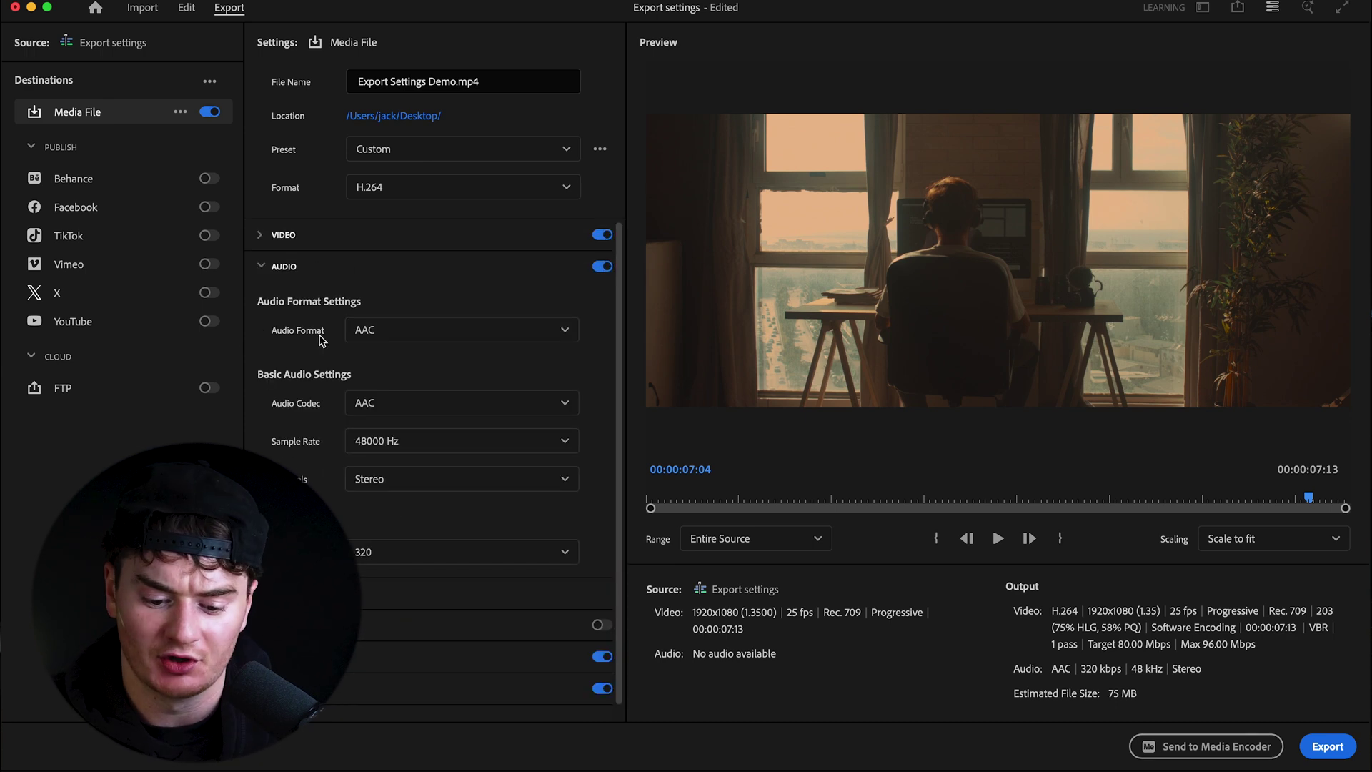
pyautogui.click(603, 266)
pyautogui.click(604, 268)
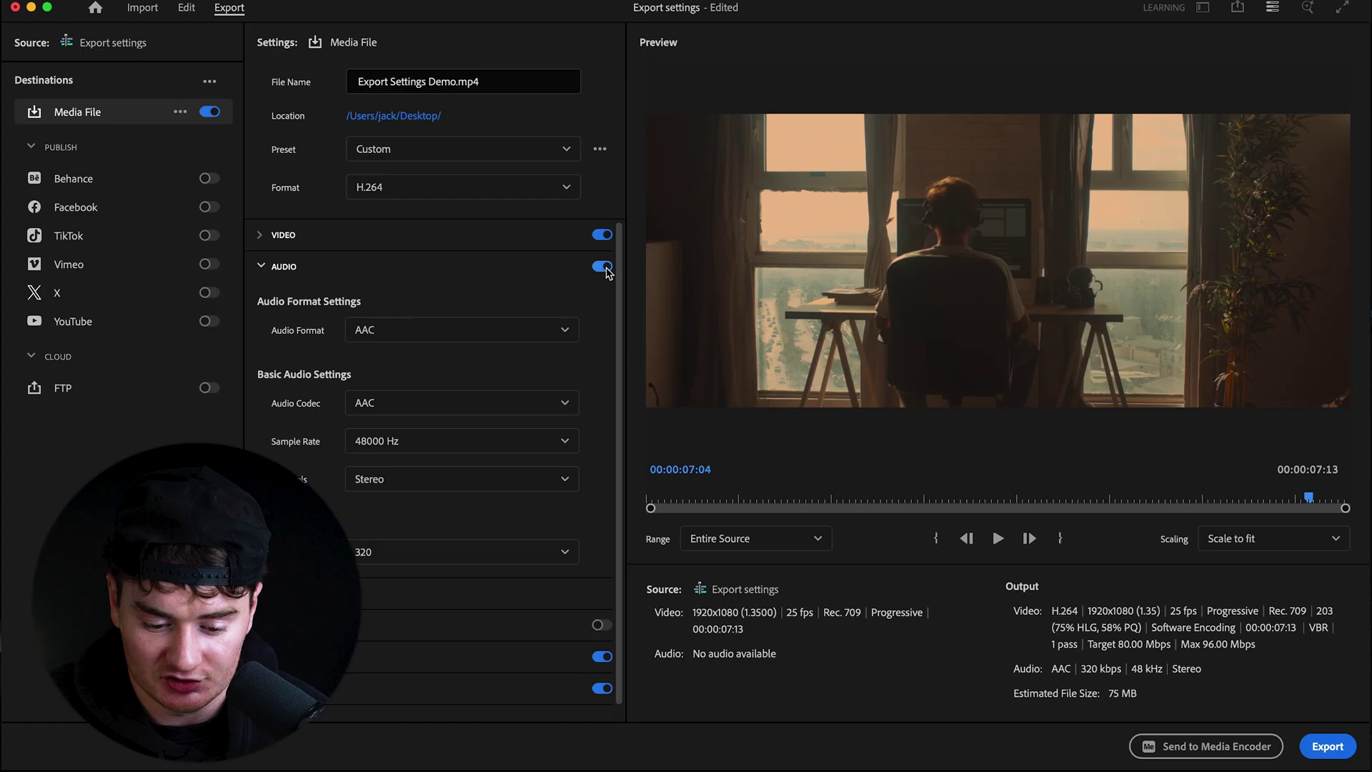
pyautogui.click(604, 268)
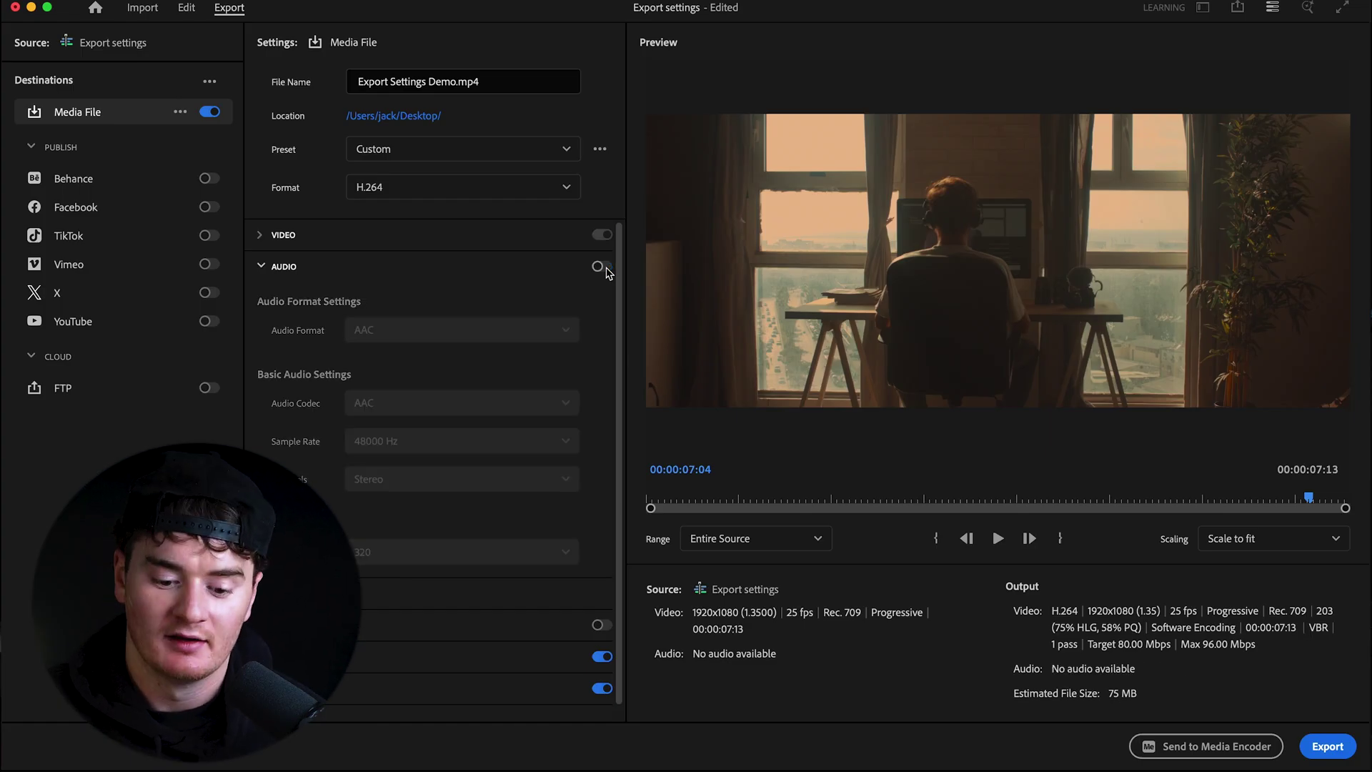
pyautogui.click(604, 268)
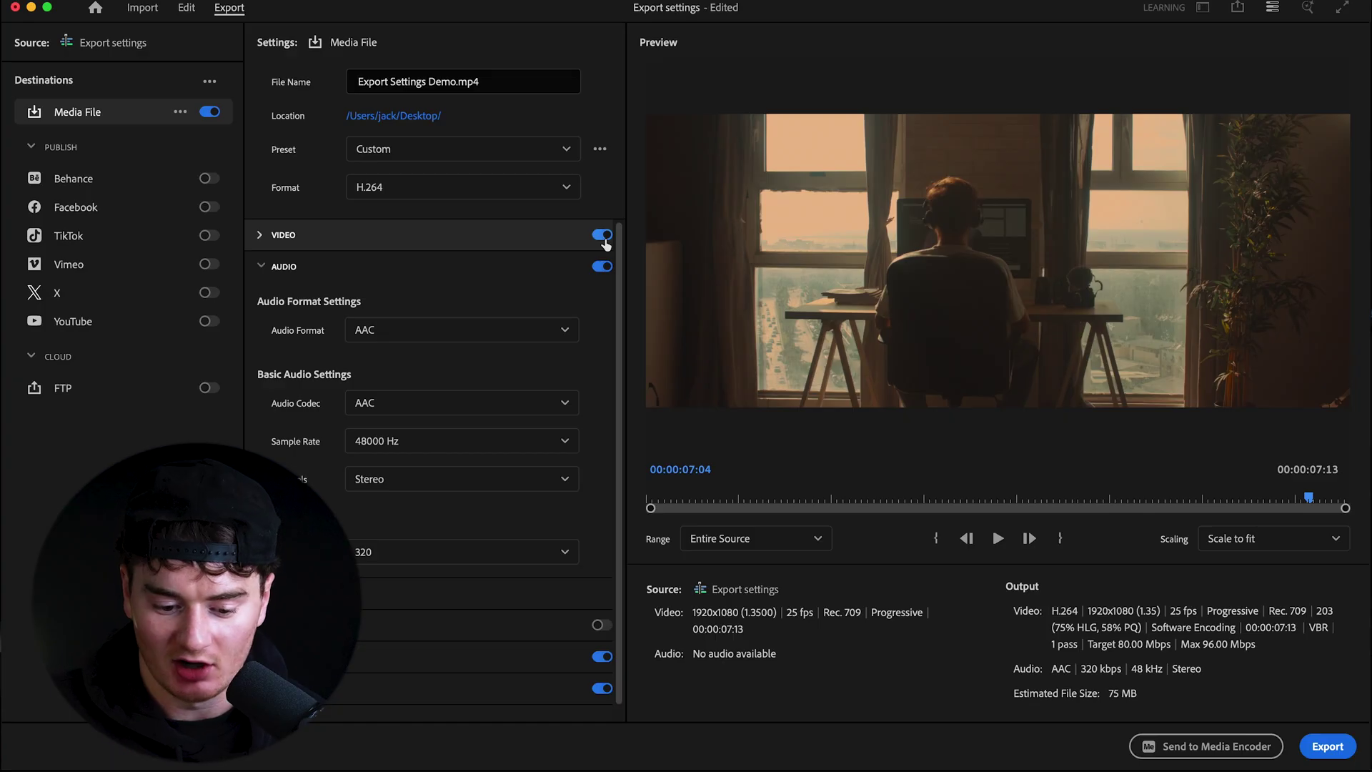
pyautogui.click(604, 238)
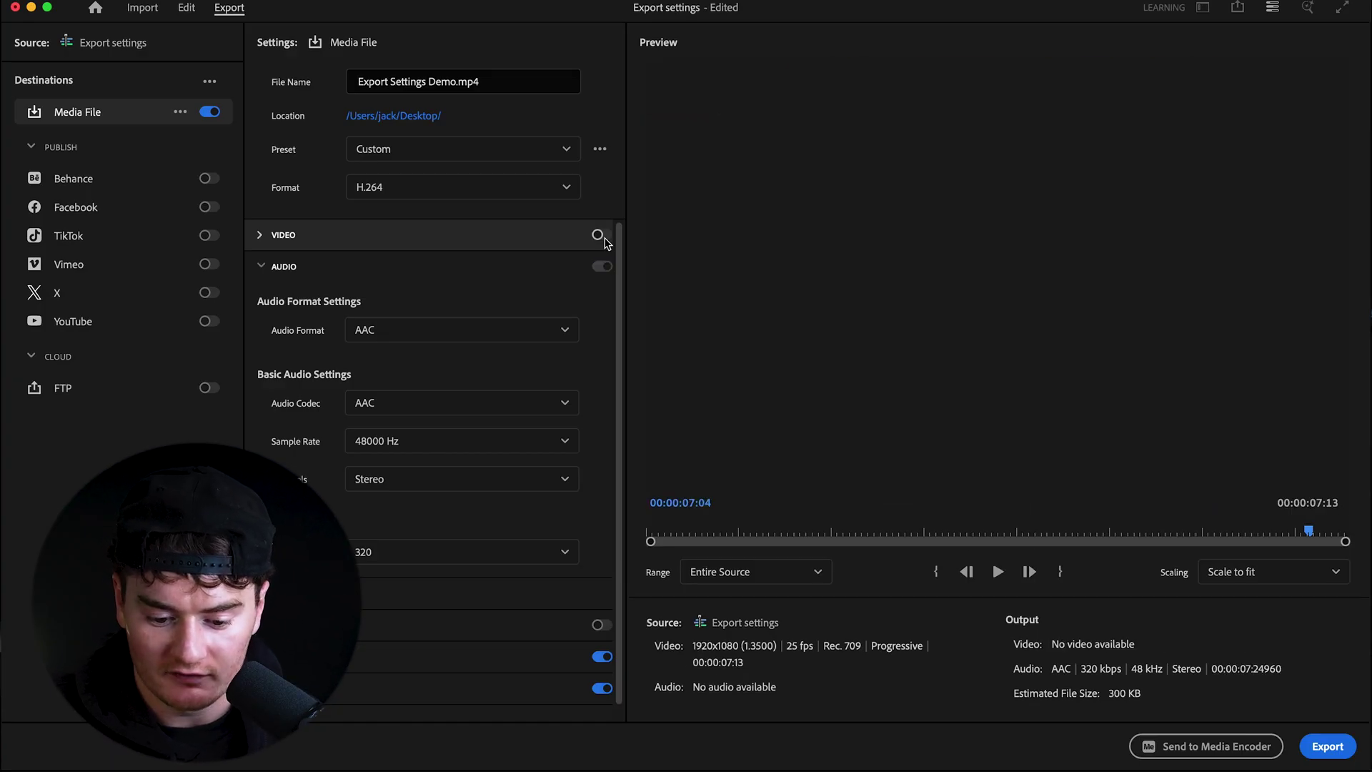
pyautogui.click(602, 237)
pyautogui.click(261, 266)
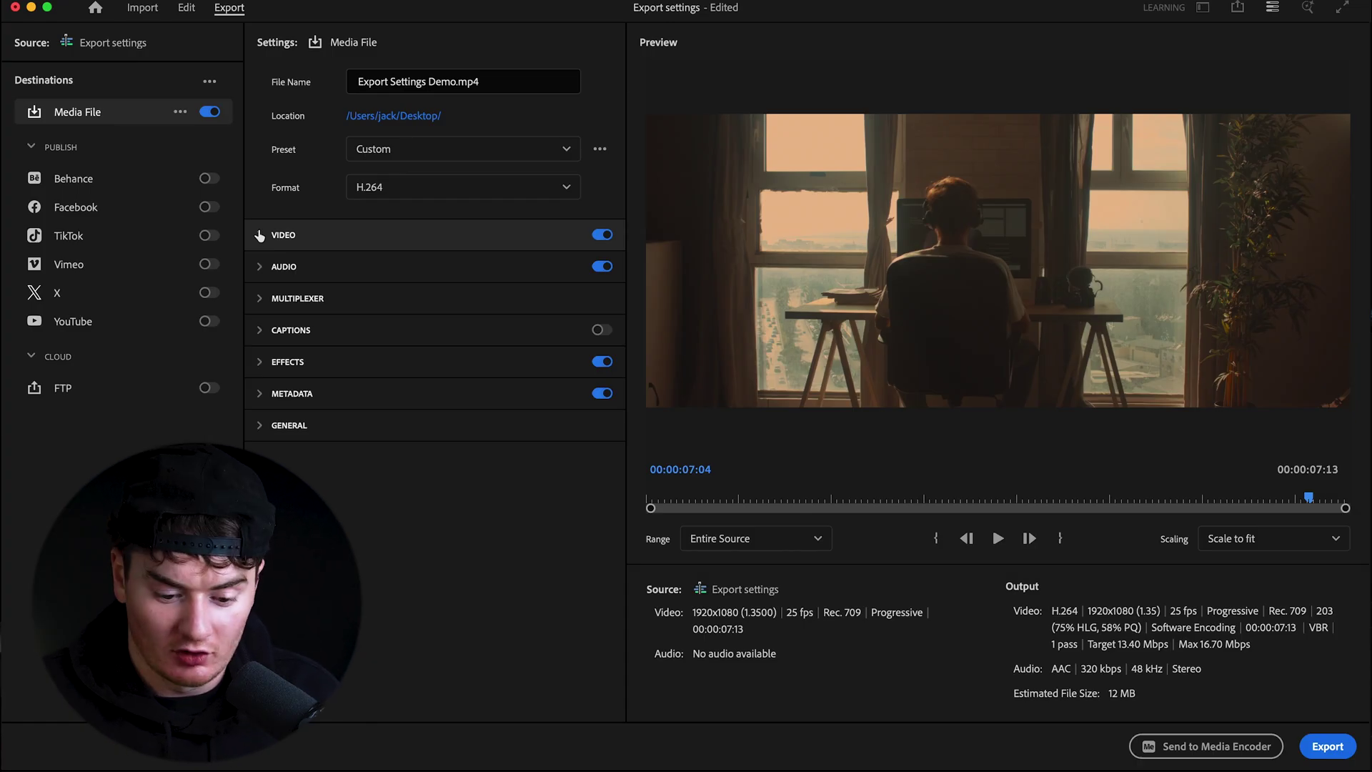
# Step: Save the current export settings as a preset named 'Youtube Export Setting'
pyautogui.click(600, 149)
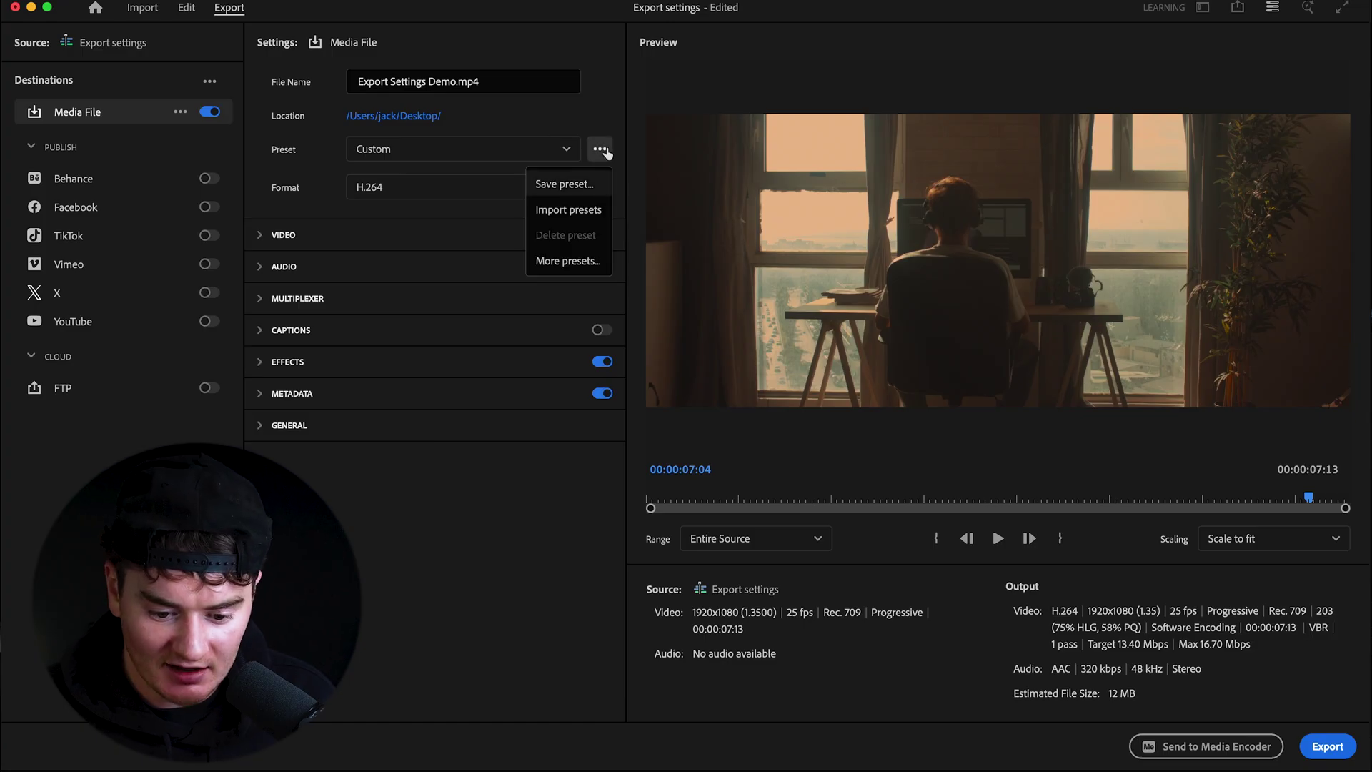
pyautogui.click(594, 183)
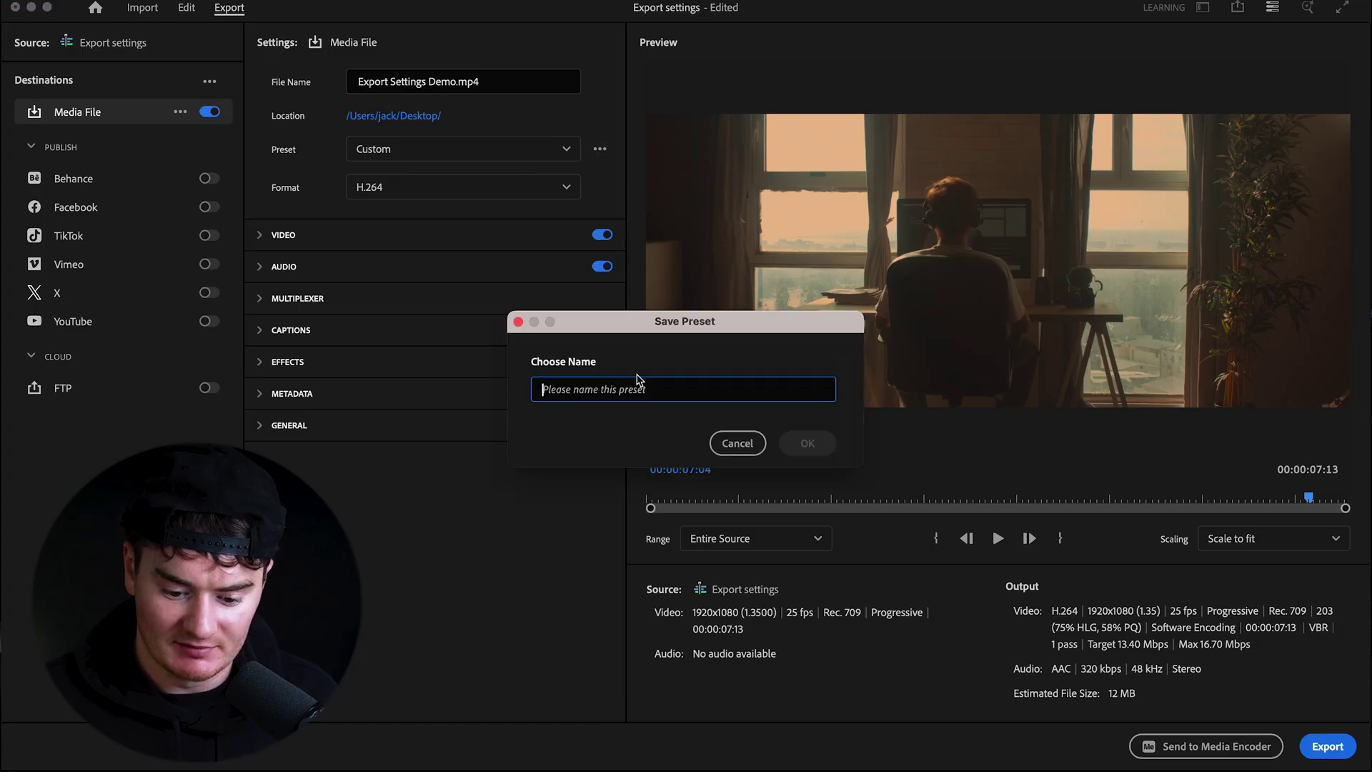
pyautogui.write('Youtube Exp')
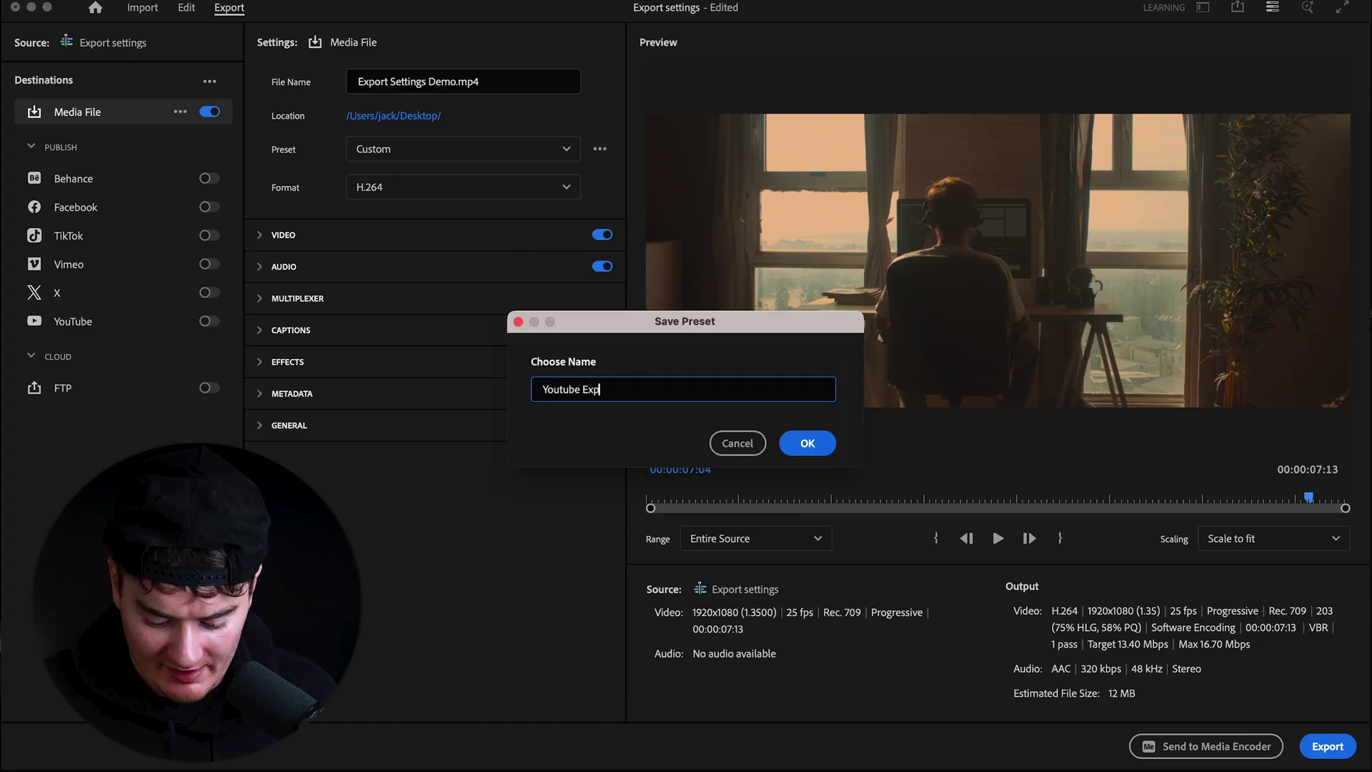
pyautogui.write('ort Setting')
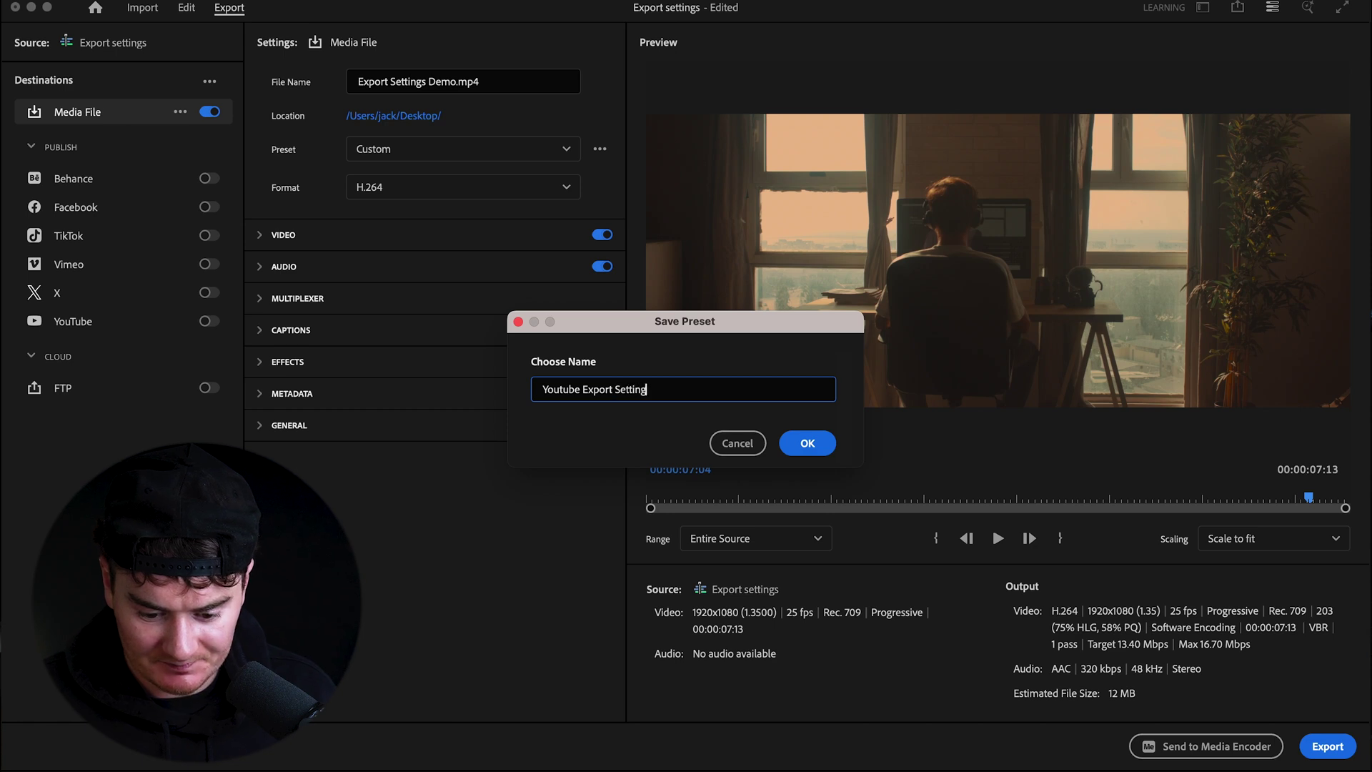
pyautogui.click(825, 442)
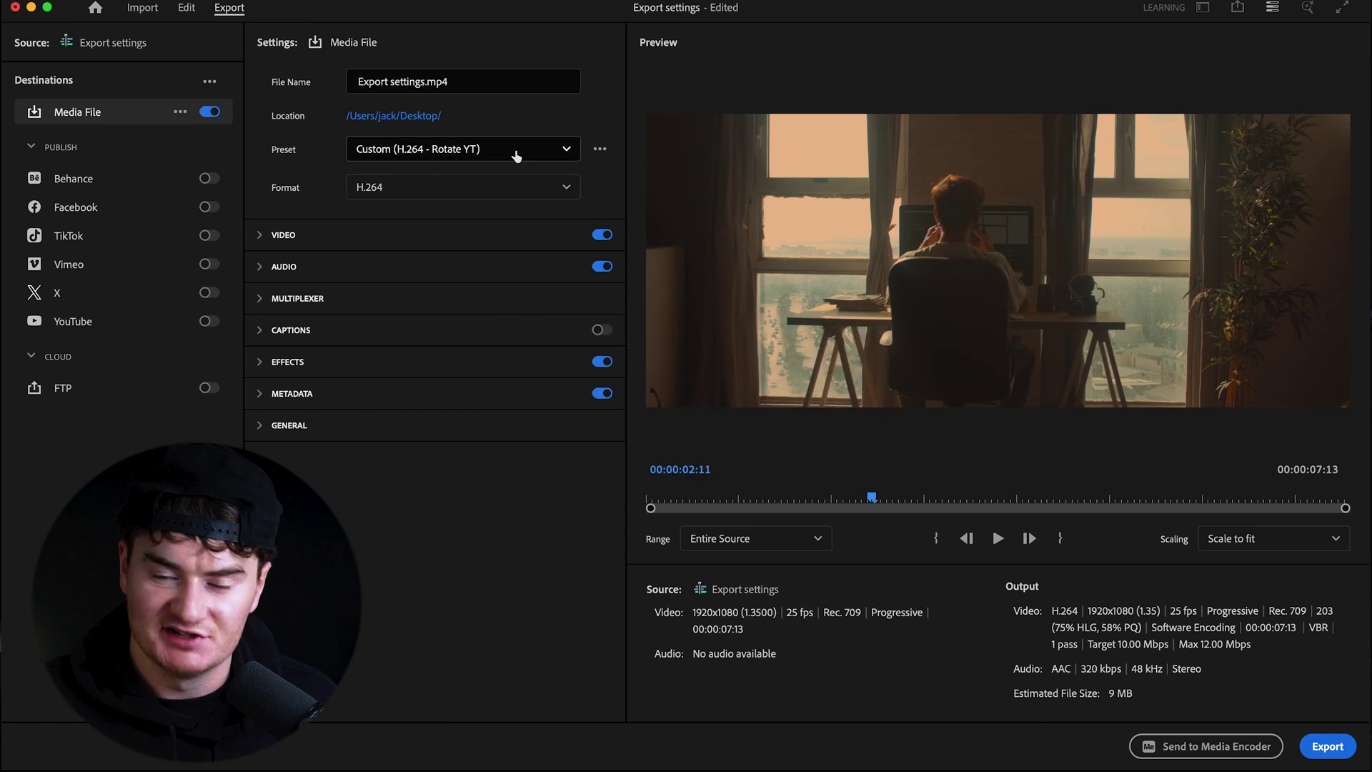
# Step: Select the Youtube Export Setting preset from the Preset list
pyautogui.click(517, 153)
pyautogui.scroll(-2, 492, 284)
pyautogui.scroll(-2, 491, 286)
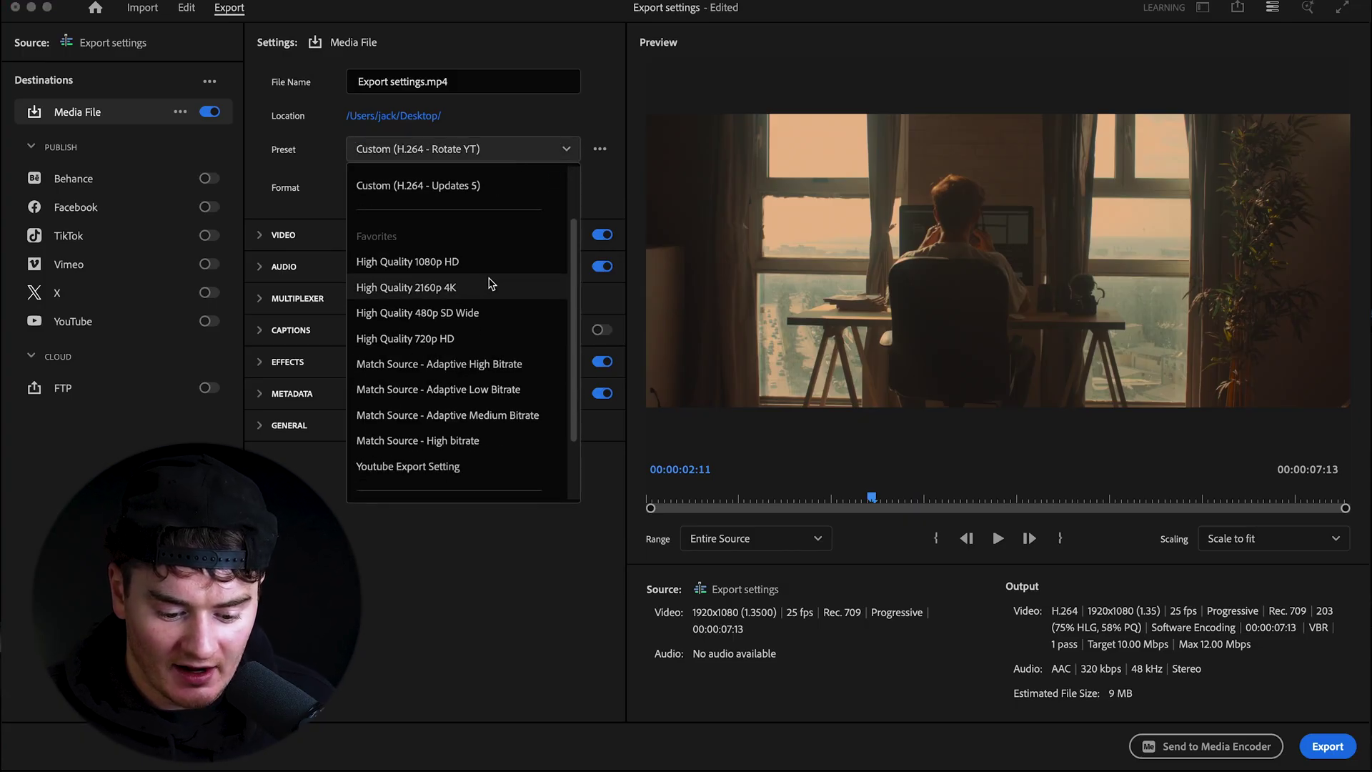
pyautogui.click(462, 468)
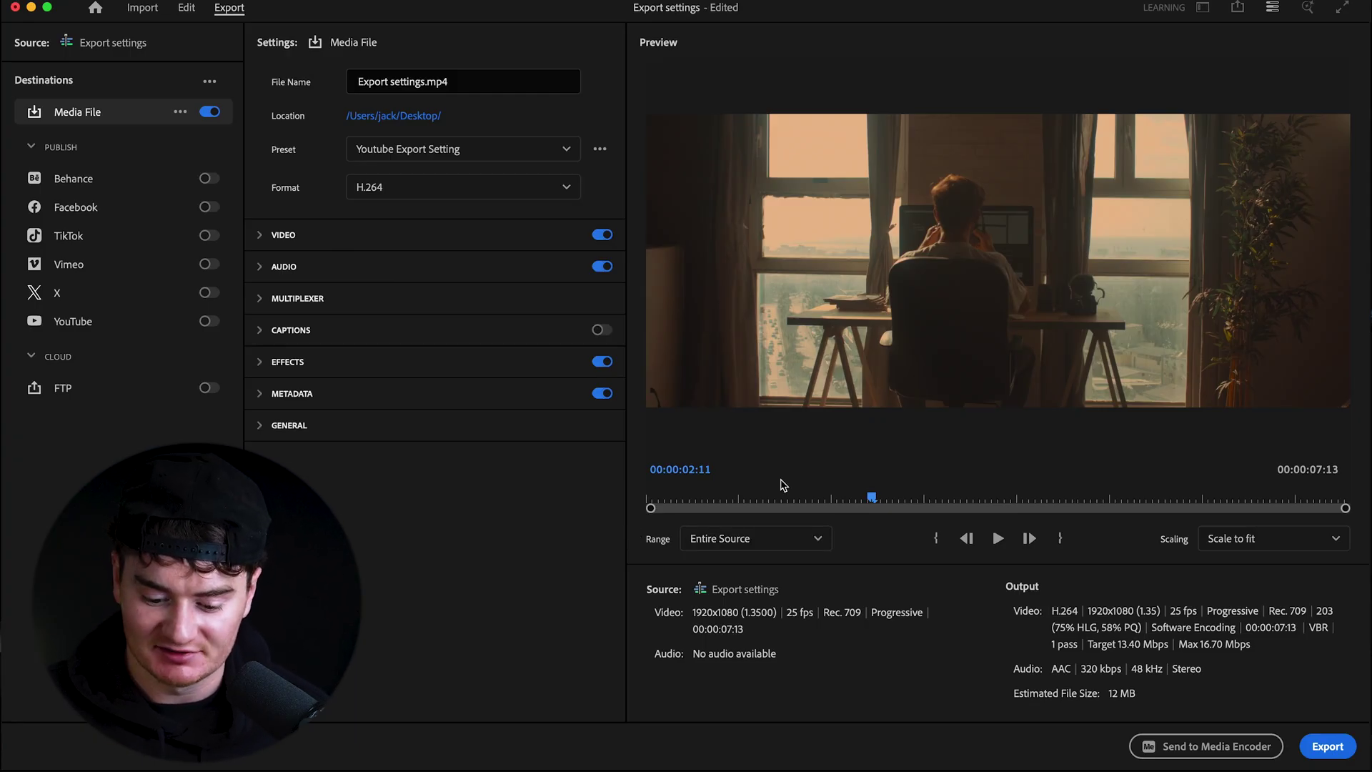
# Step: Set the export range to Source In/Out and export the video
pyautogui.click(762, 539)
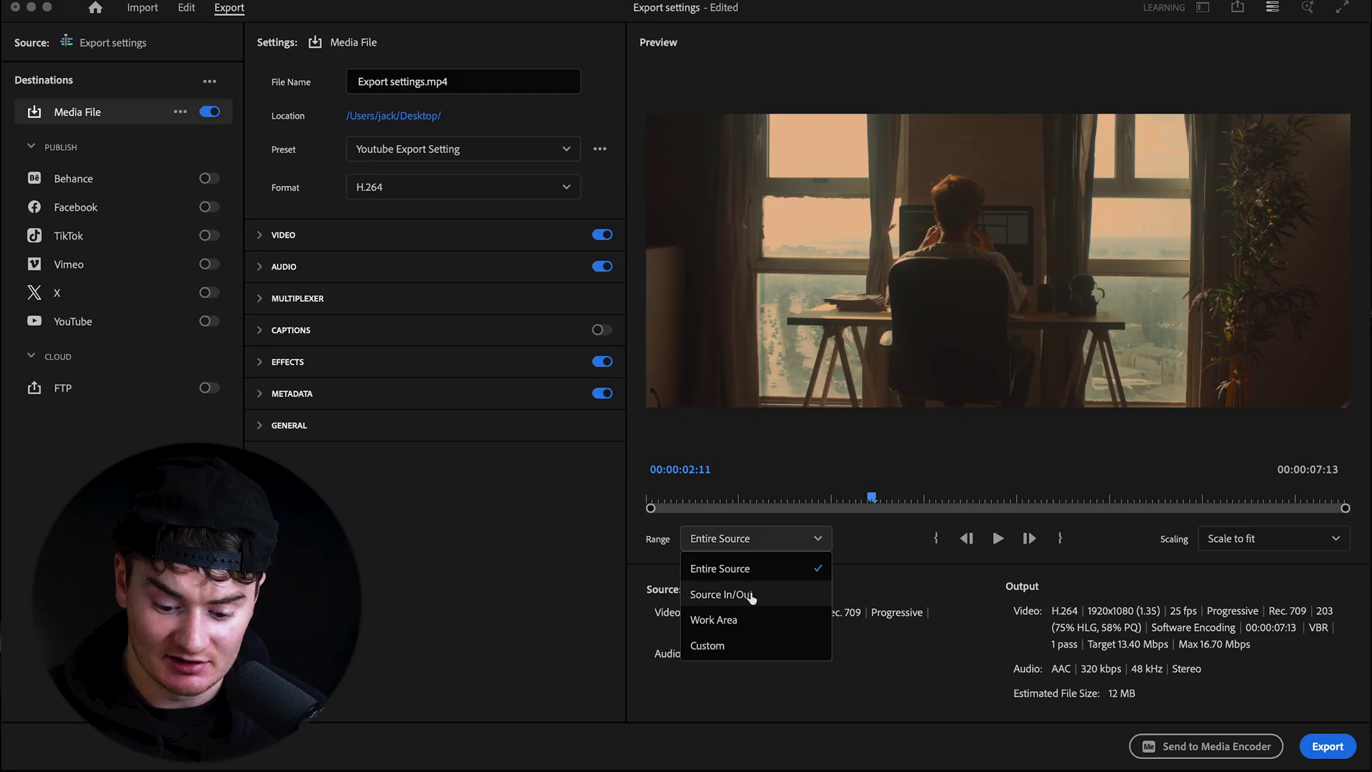
pyautogui.click(752, 598)
pyautogui.click(762, 551)
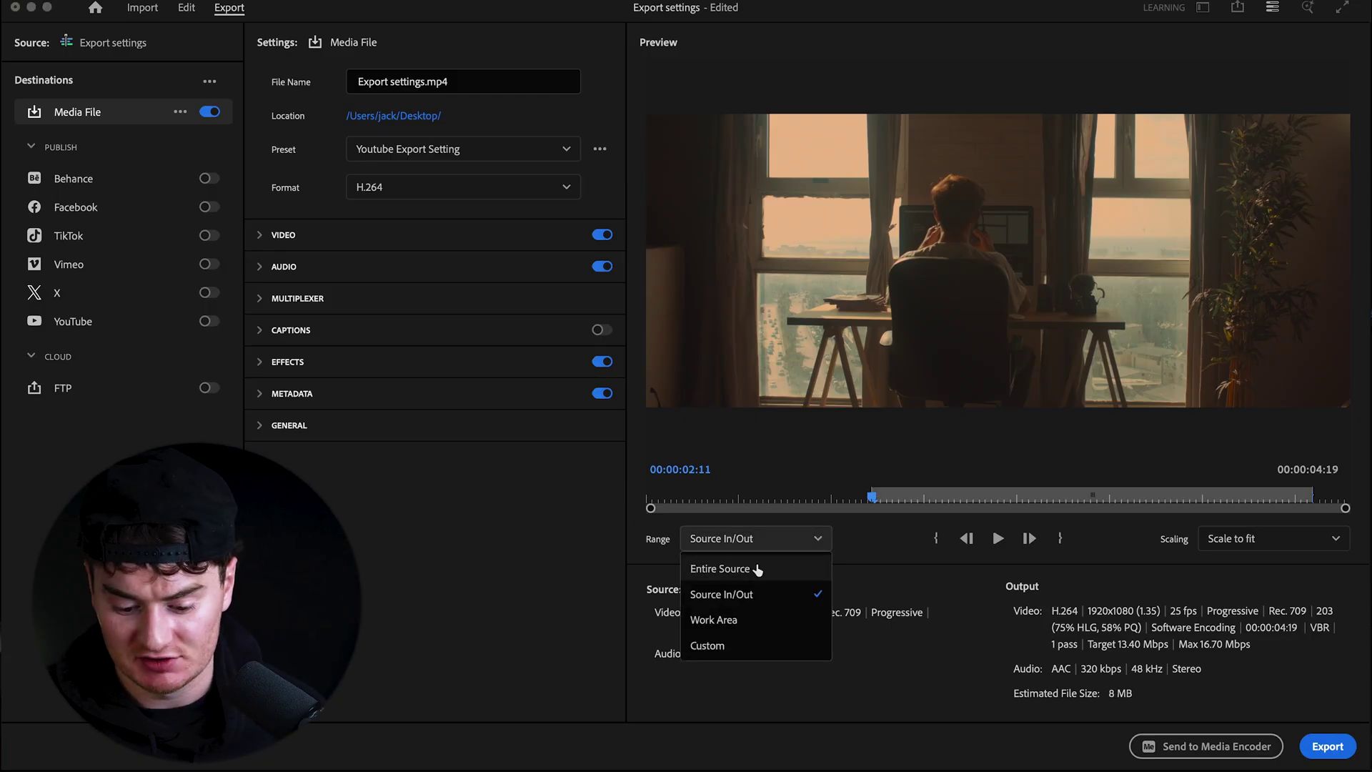
pyautogui.click(757, 570)
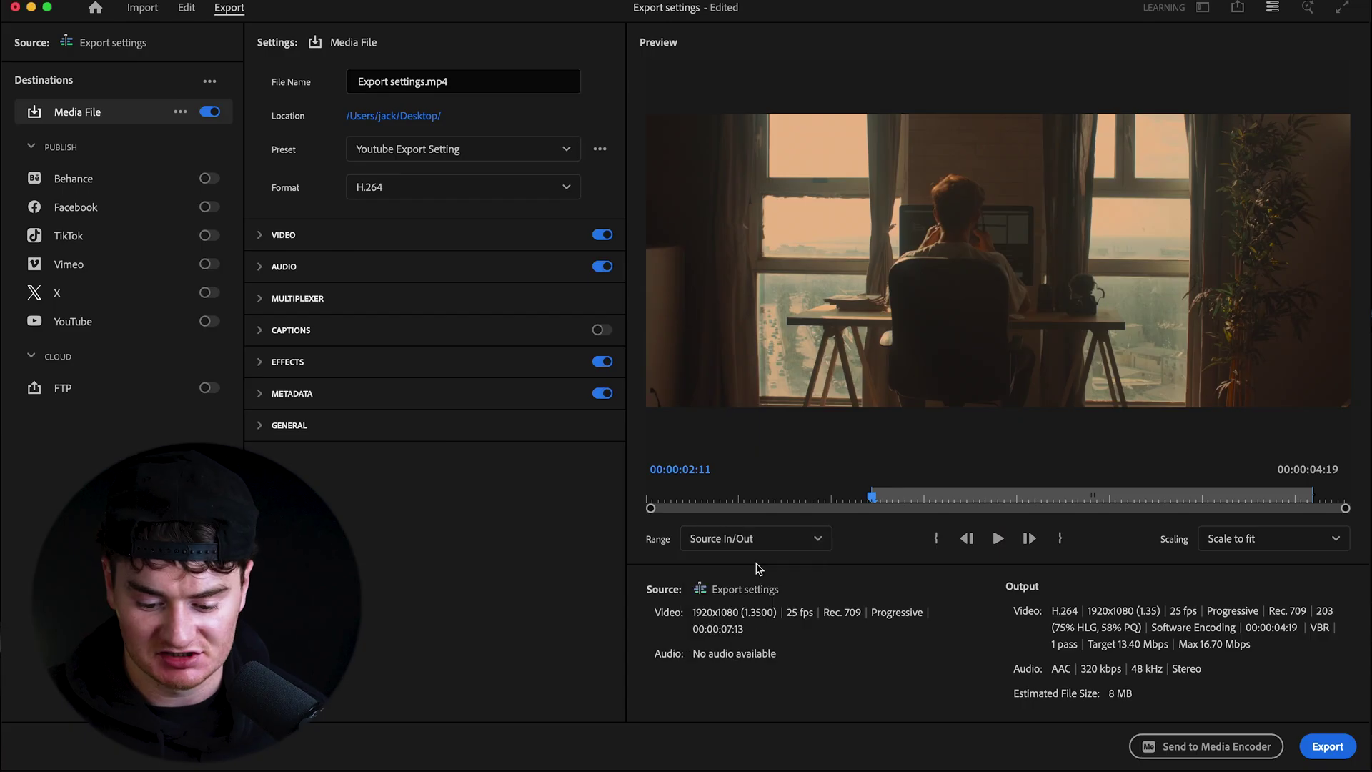
pyautogui.click(722, 542)
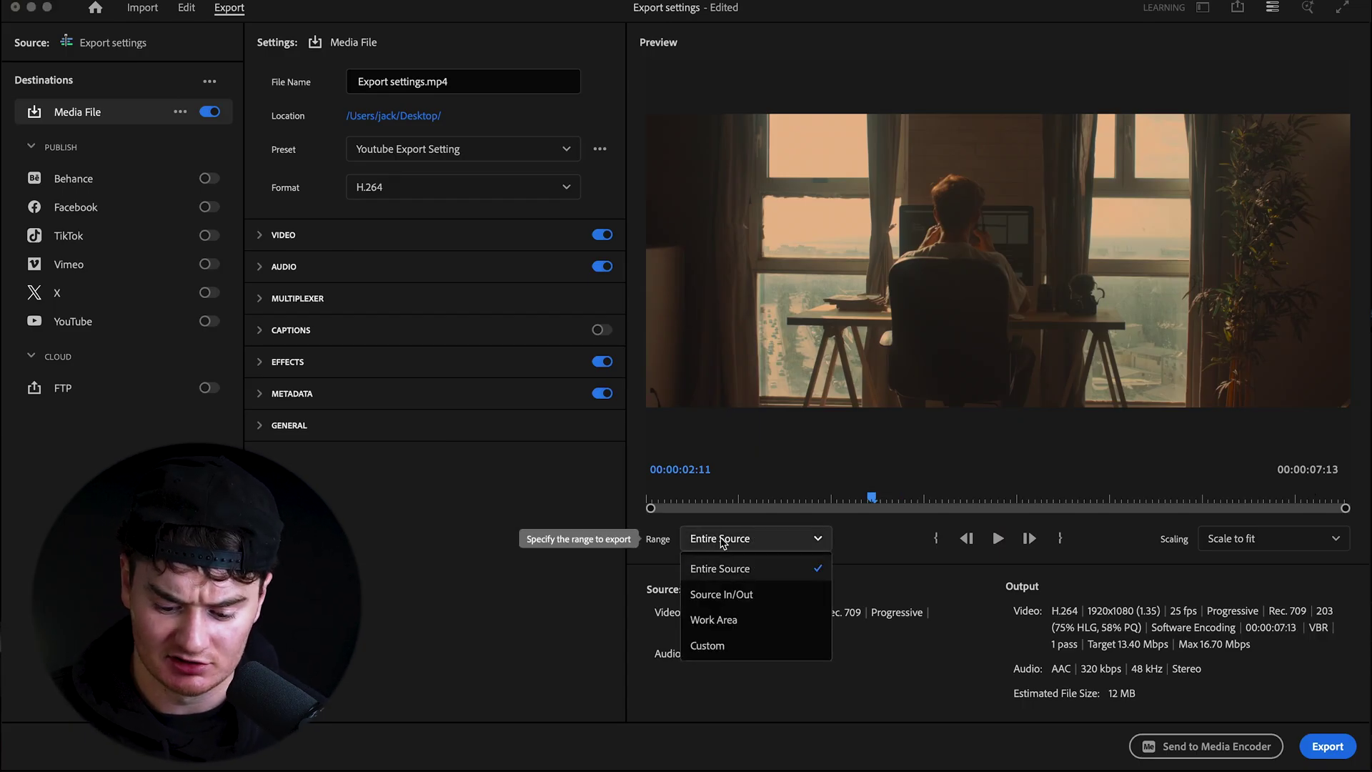
pyautogui.click(722, 595)
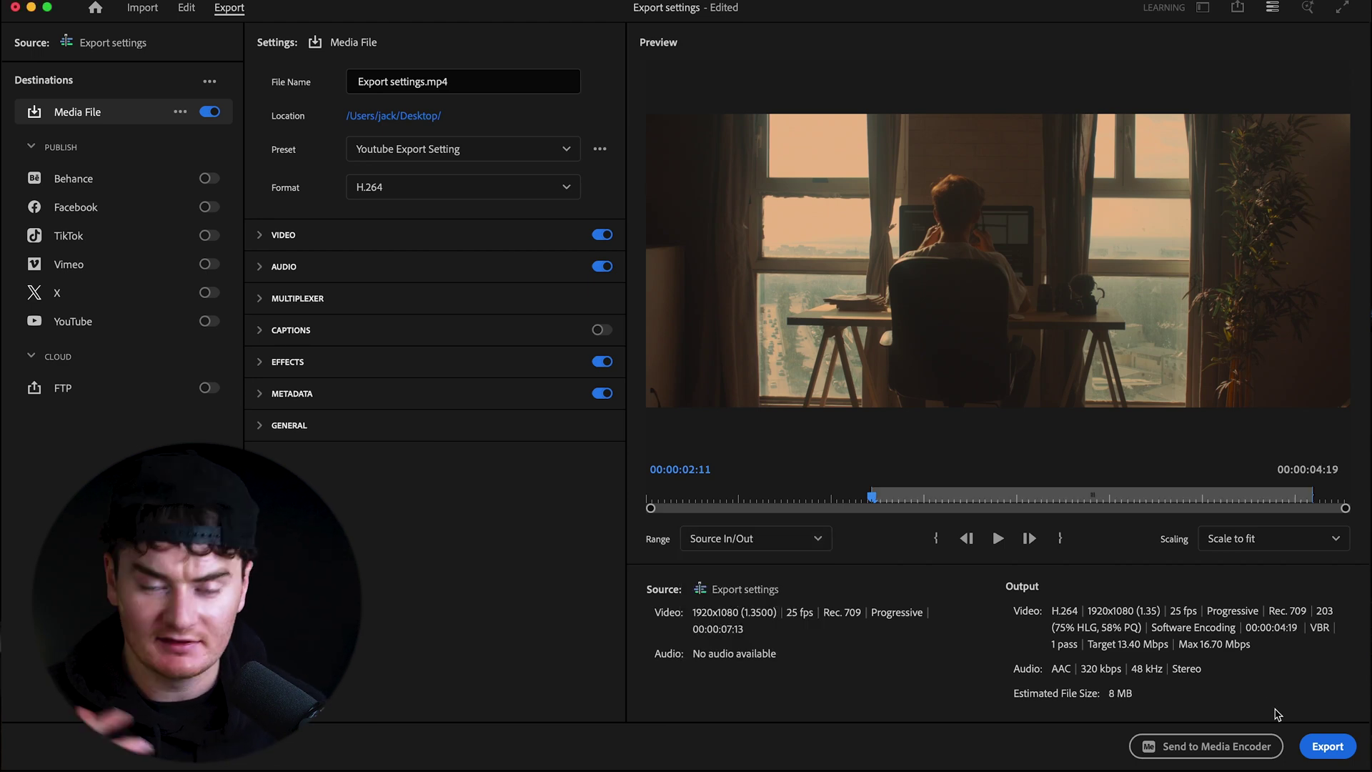
pyautogui.click(1327, 746)
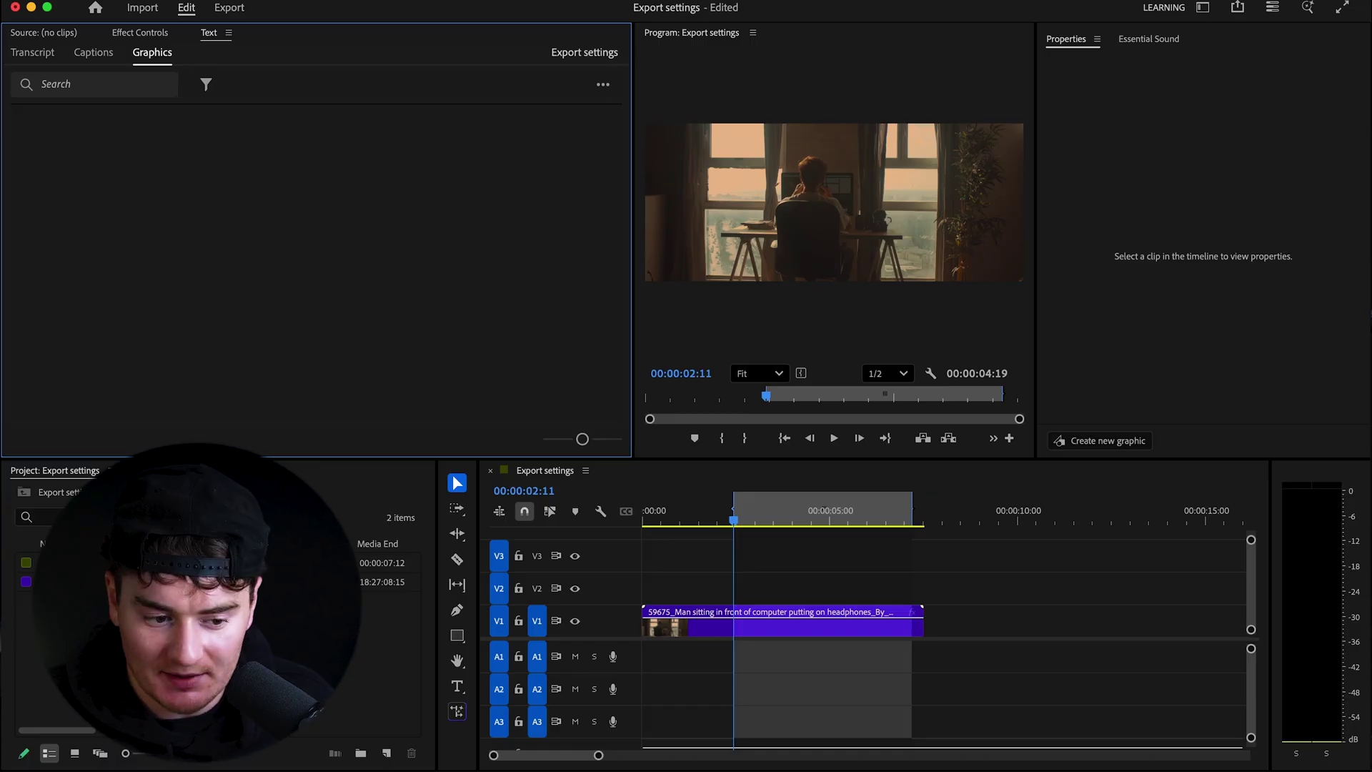
# Step: Reopen the Export workspace via File > Export > Media for Export settings_1.mp4
pyautogui.click(133, 7)
pyautogui.moveTo(240, 473)
pyautogui.click(349, 468)
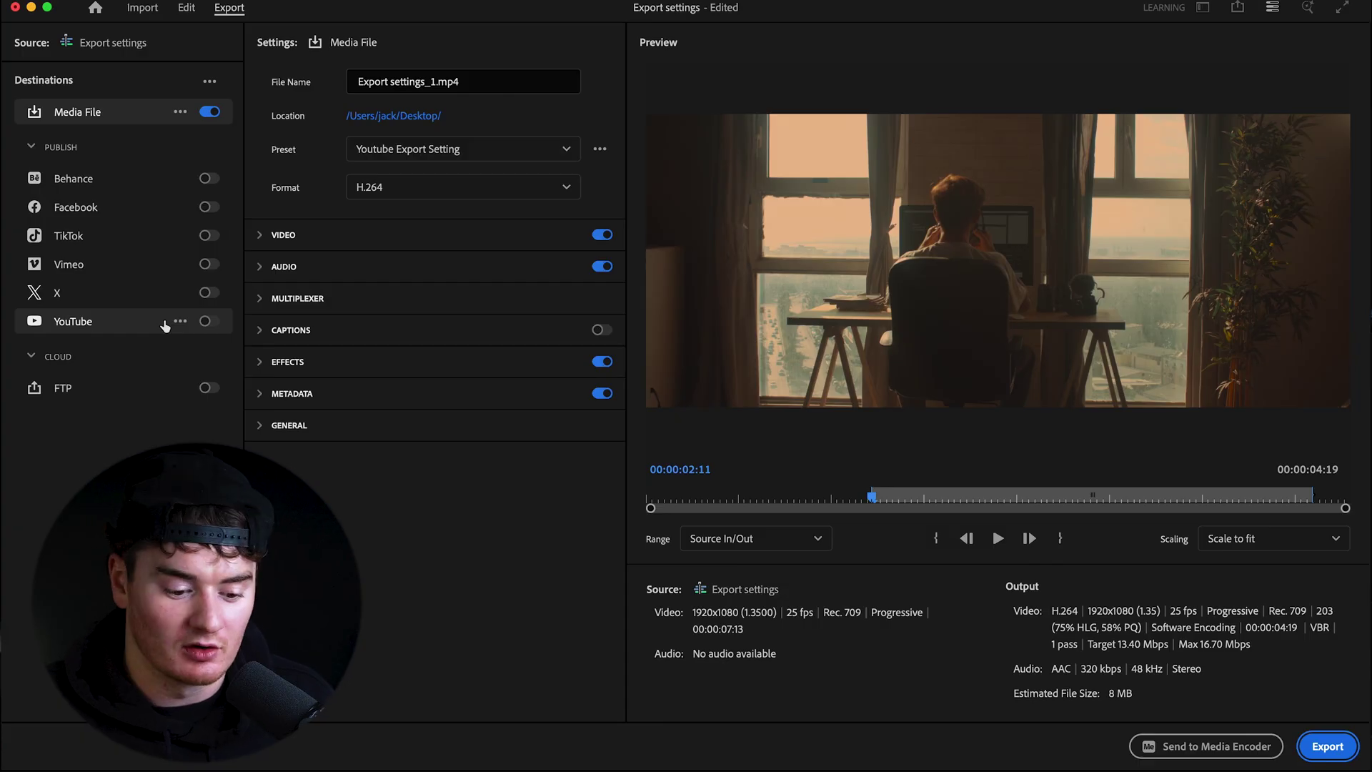
# Step: Turn on the YouTube destination and rename its output file to 'Export settings youtube'
pyautogui.click(205, 321)
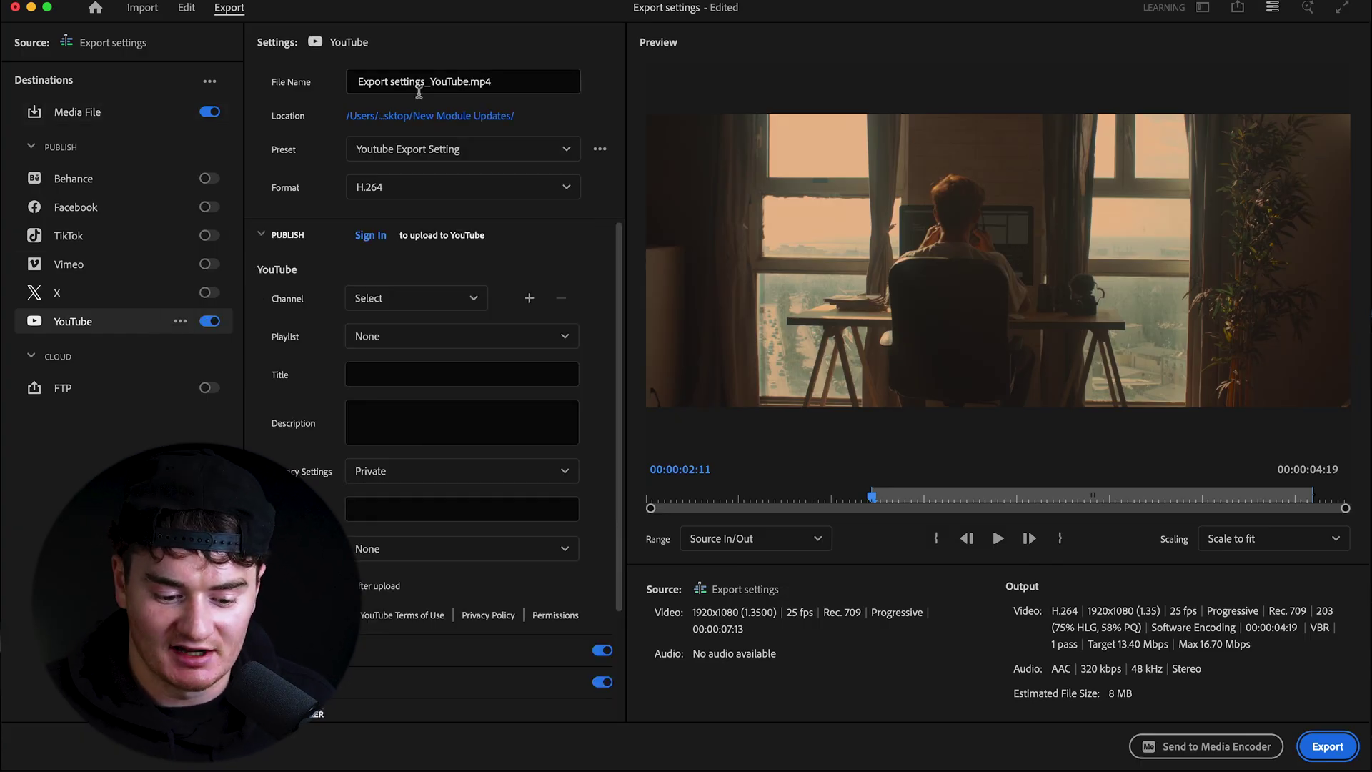
pyautogui.click(512, 90)
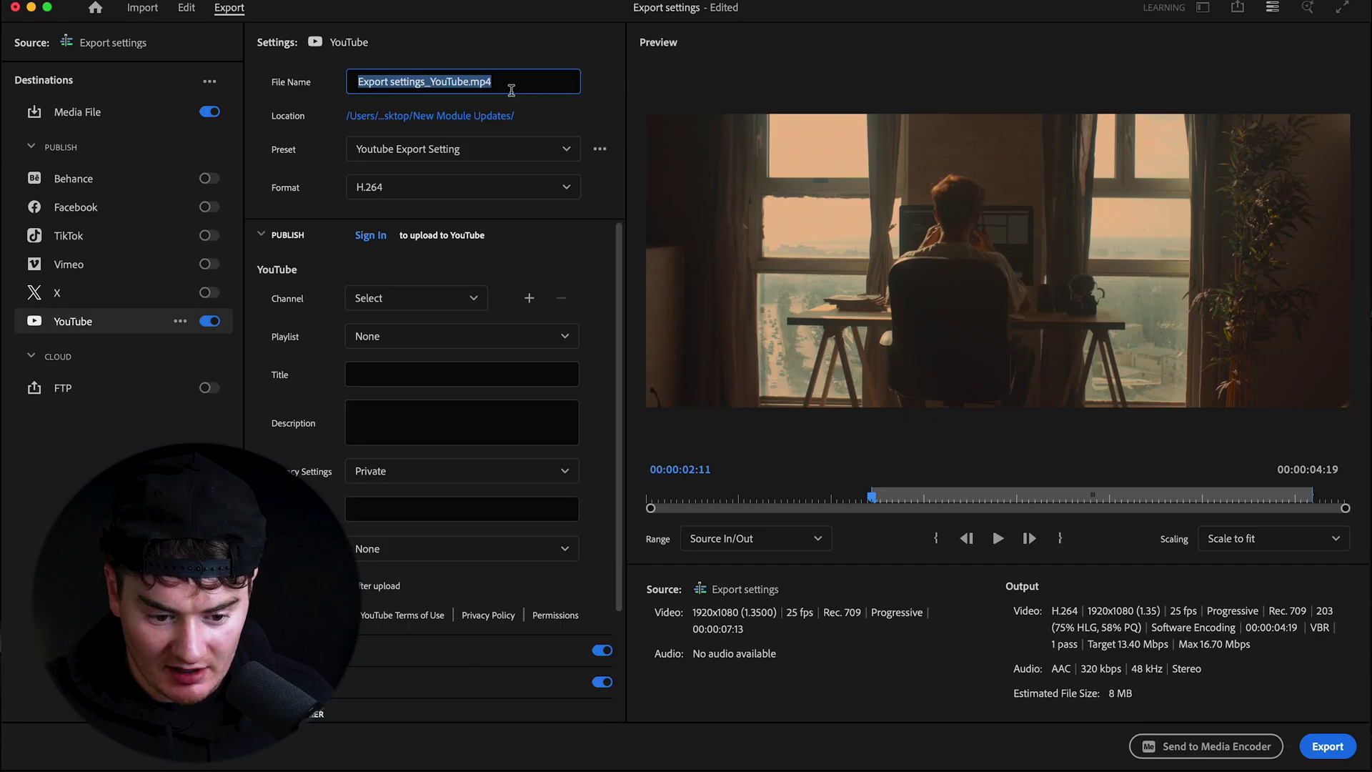
pyautogui.write('Export settings youtube')
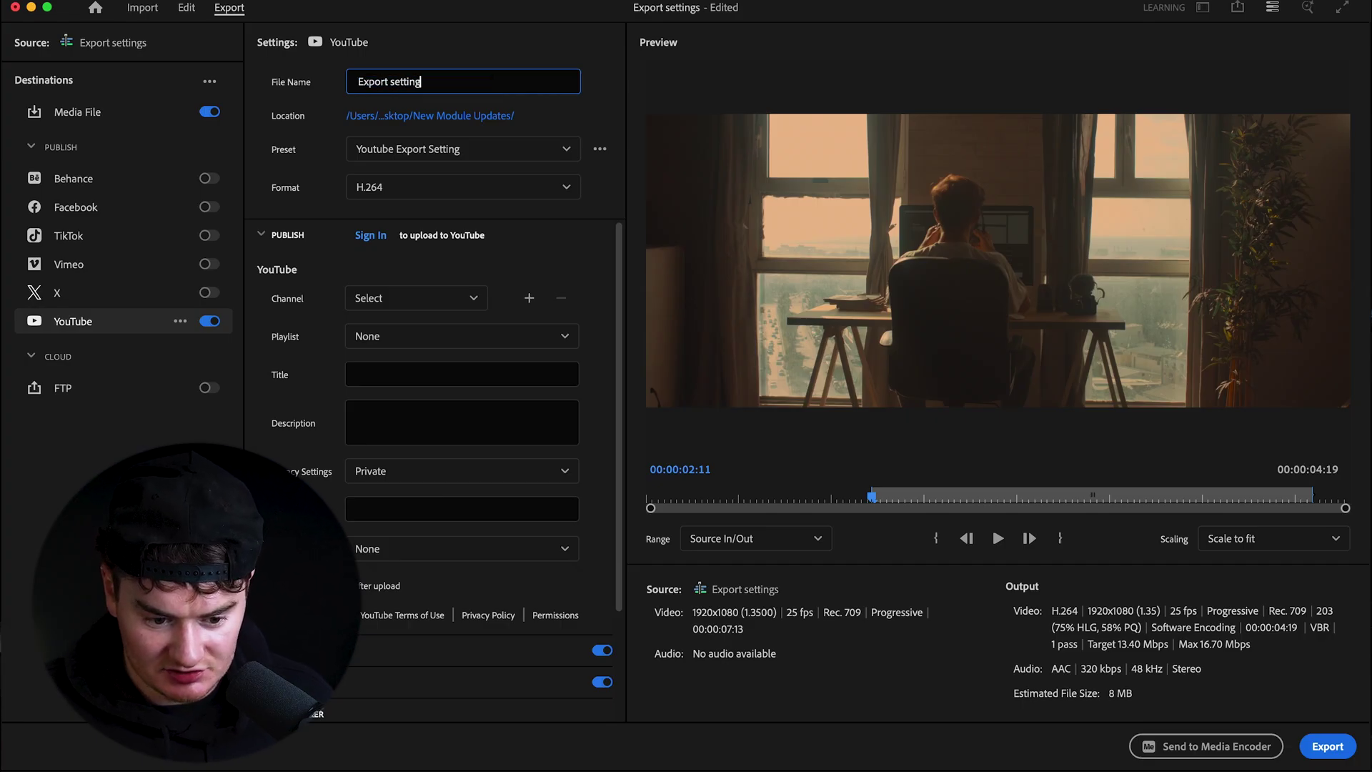
pyautogui.click(589, 94)
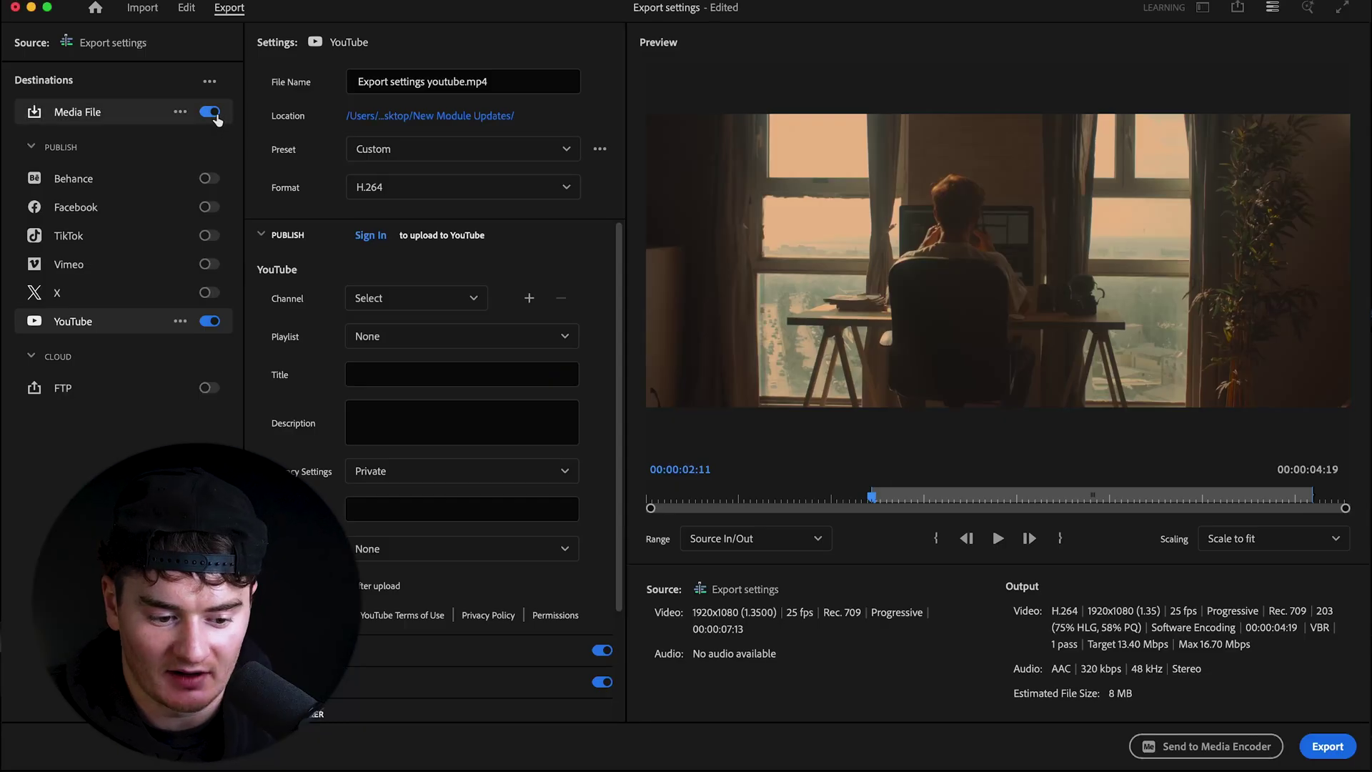
# Step: Switch off the Media File destination so only YouTube stays enabled
pyautogui.click(213, 113)
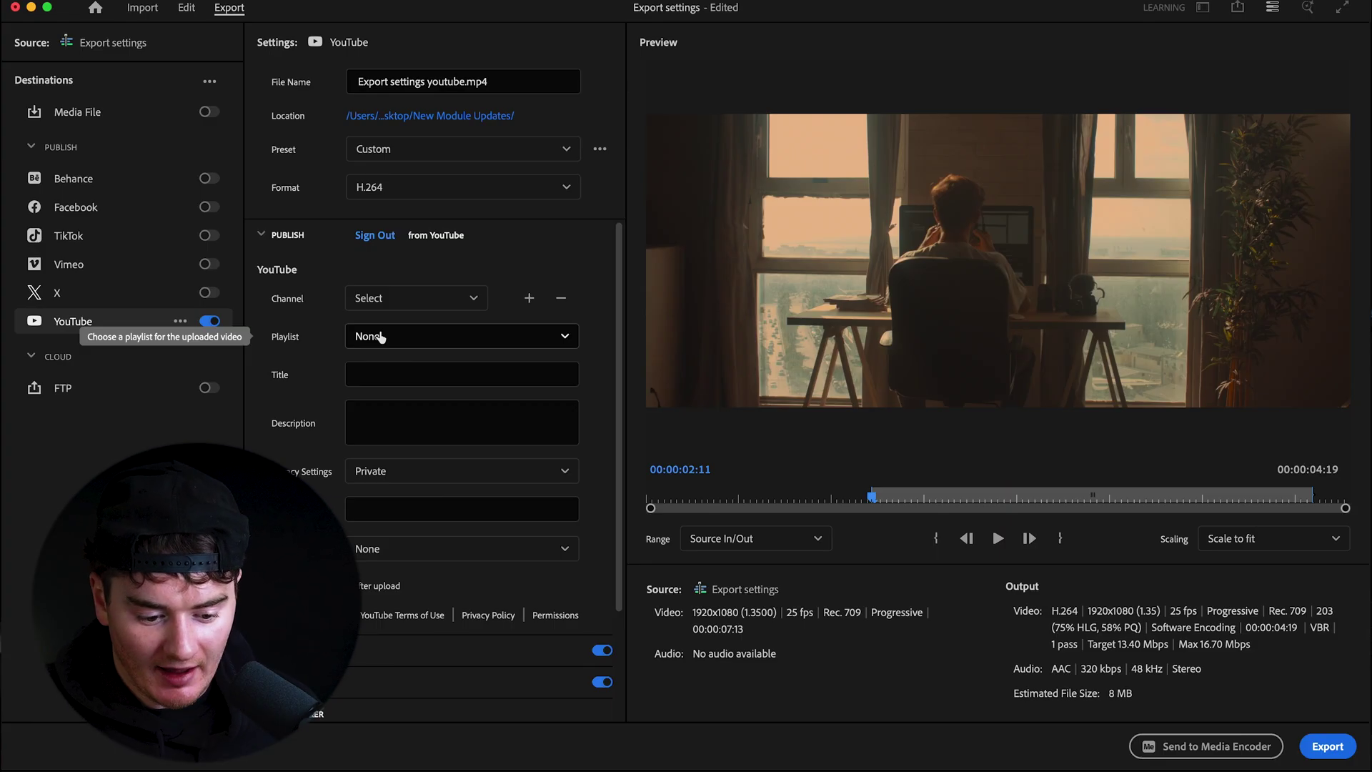
# Step: Title the YouTube upload 'Best Export Setting Premiere Pro' and set its privacy to Public
pyautogui.click(379, 377)
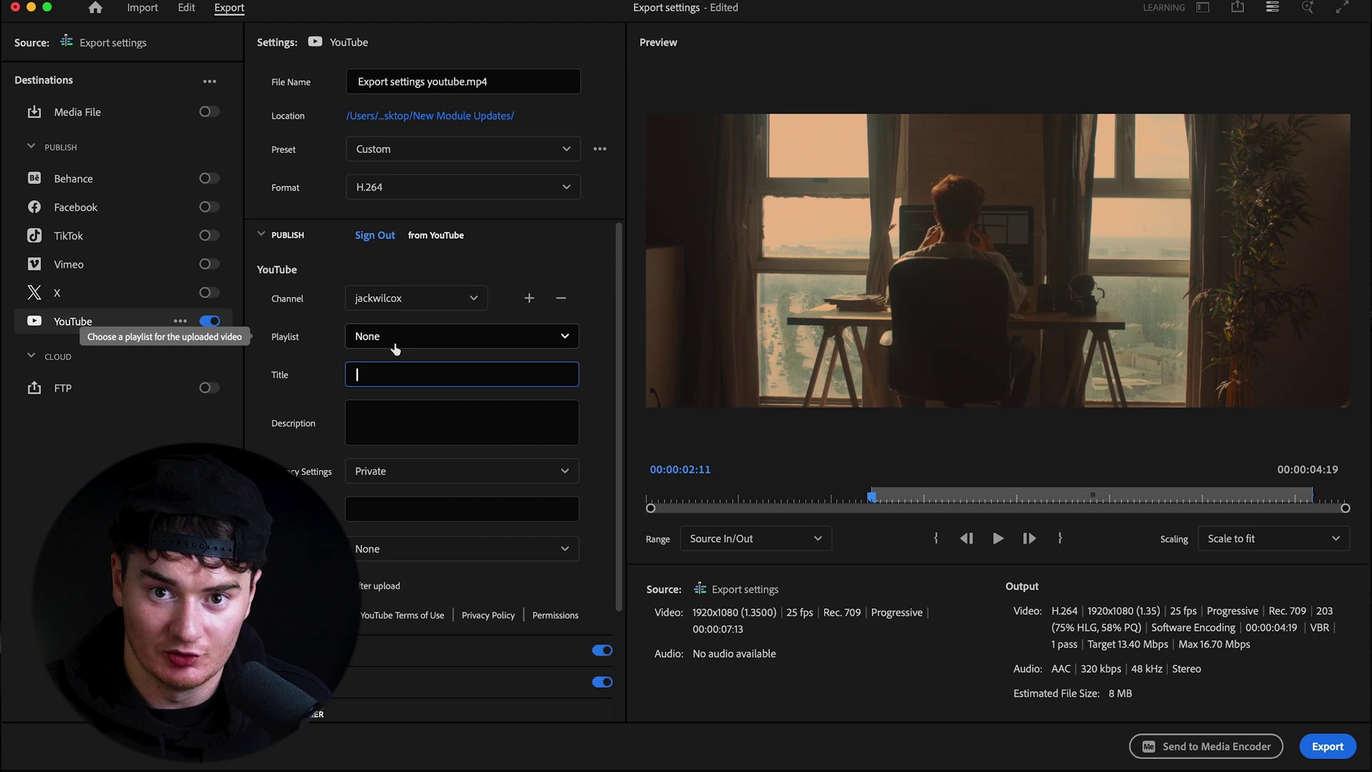
pyautogui.write('Best')
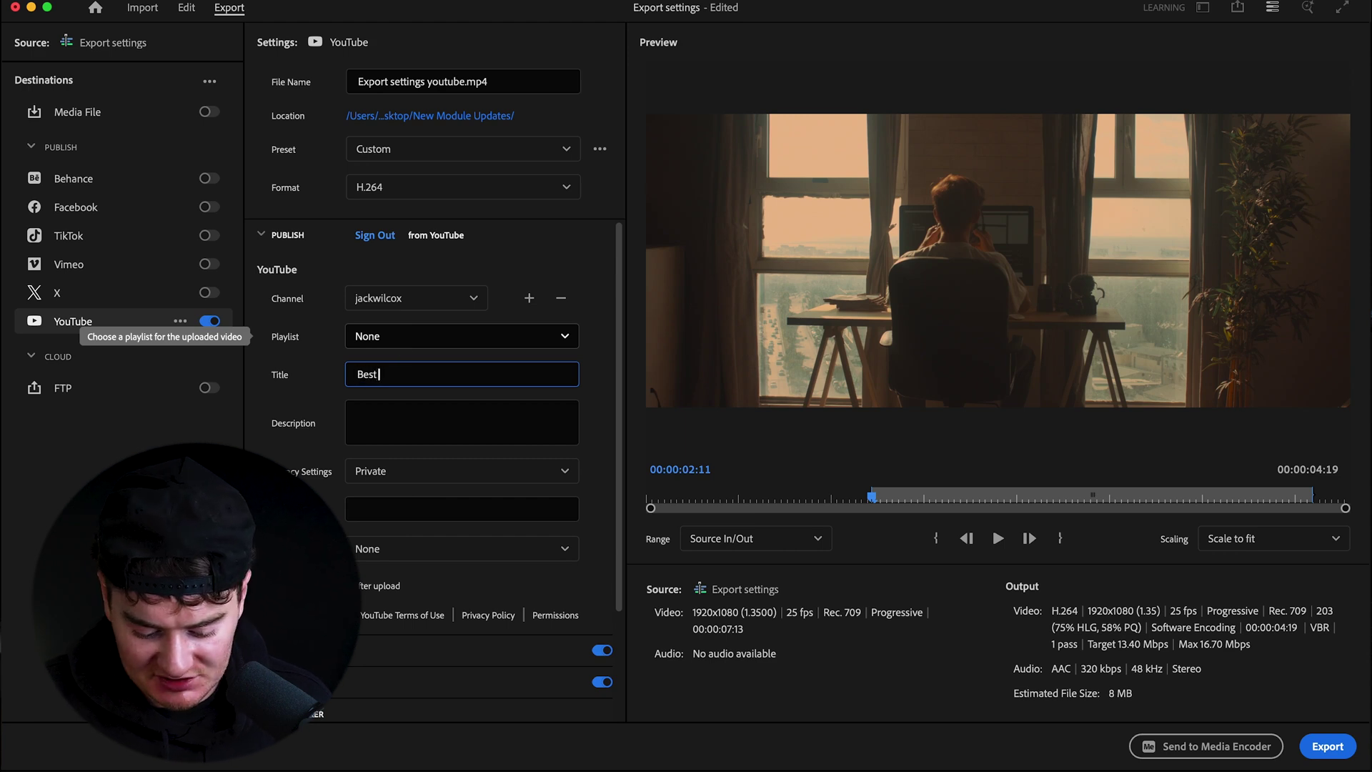
pyautogui.write(' Export Setting Premiere Pro')
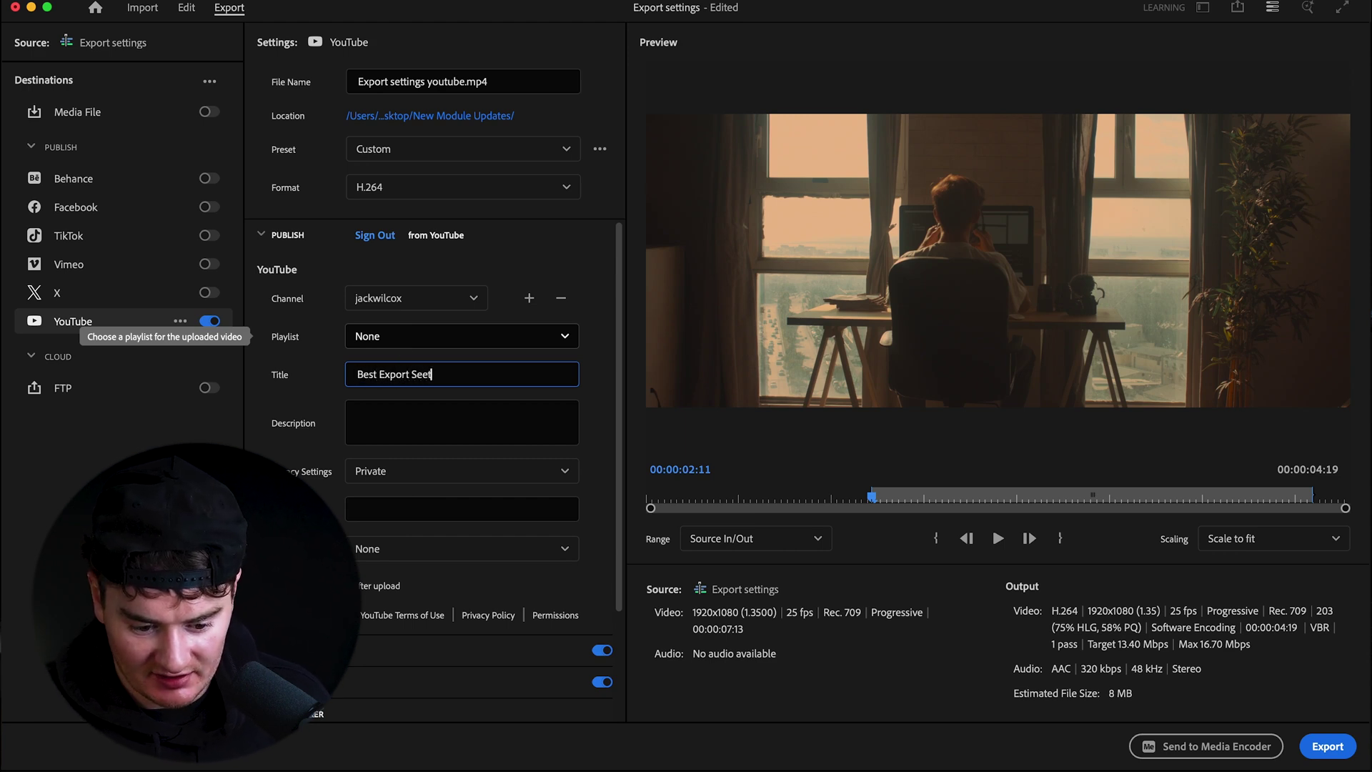
pyautogui.click(466, 429)
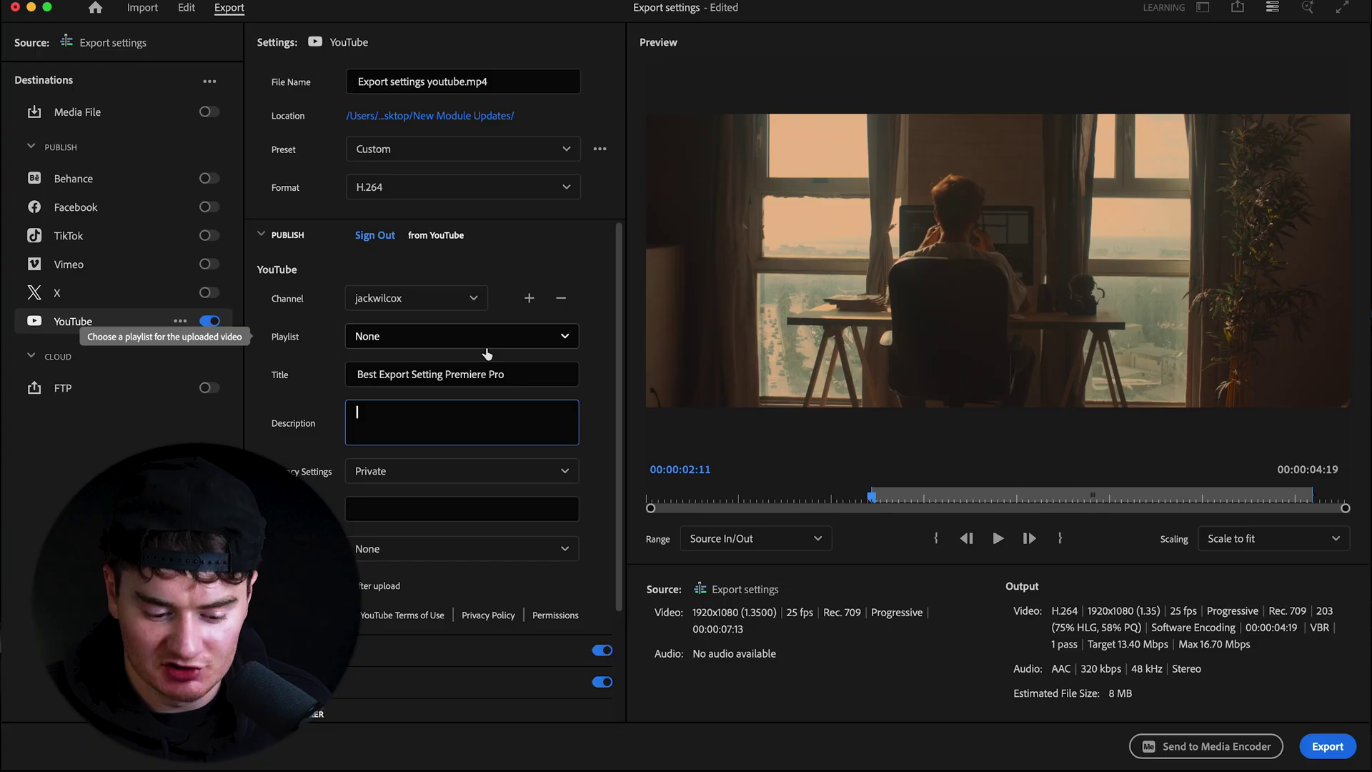
pyautogui.click(508, 470)
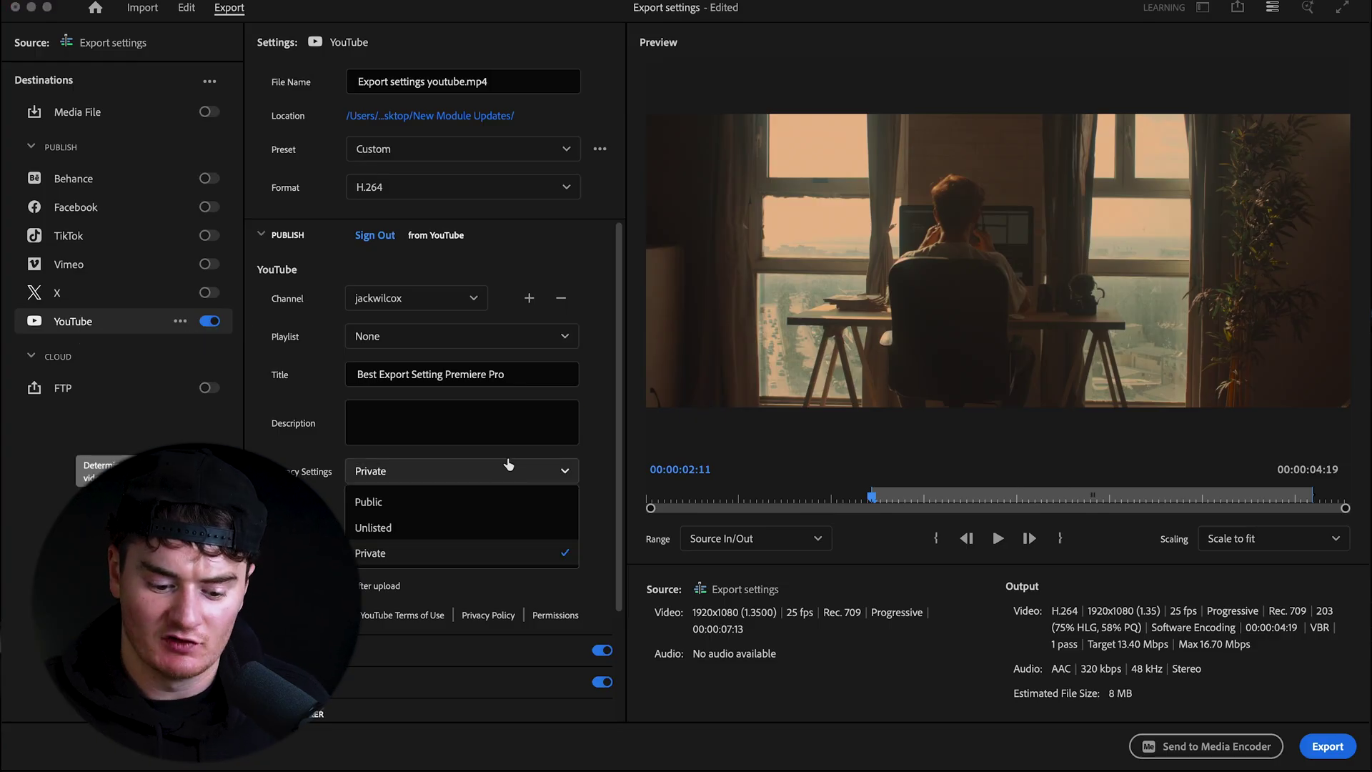
pyautogui.click(476, 500)
# Step: Set the 4K target bitrate to about 40.35 Mbps, then switch YouTube off
pyautogui.click(458, 509)
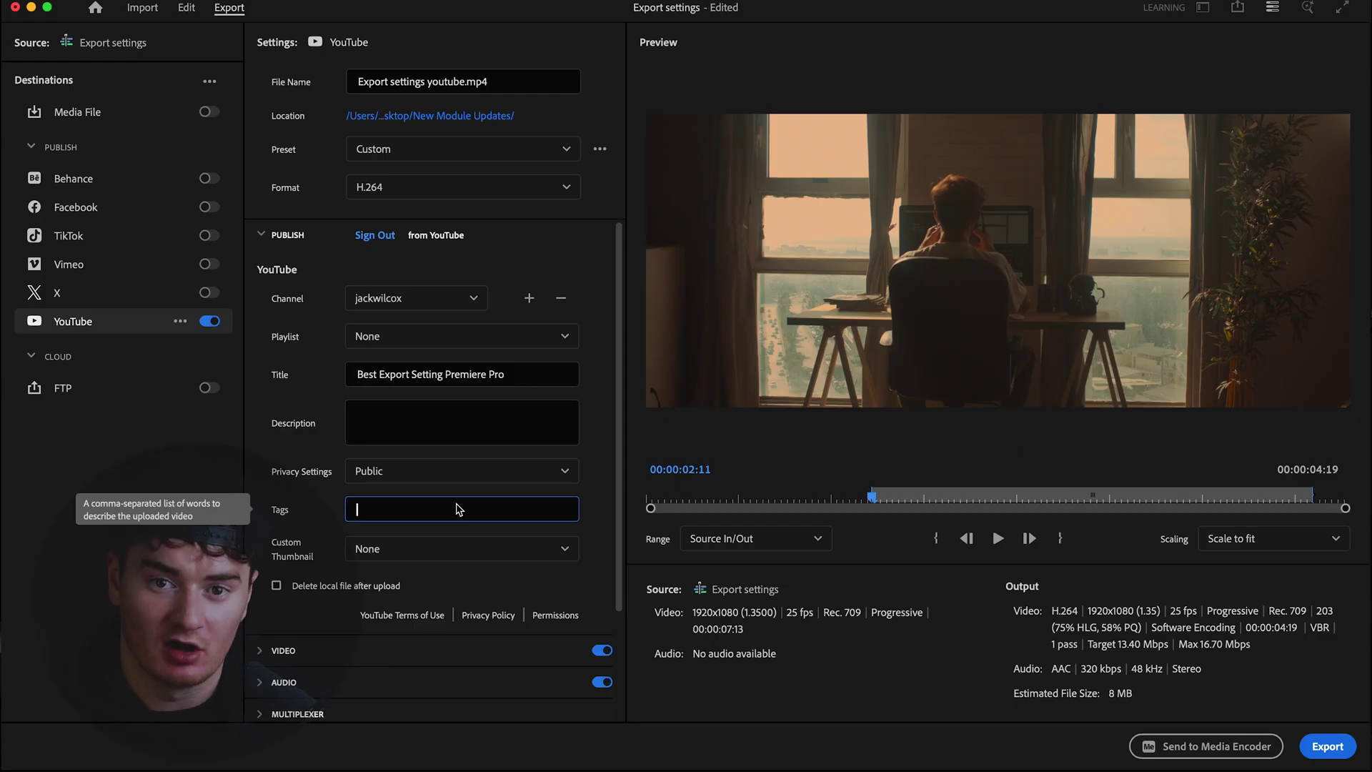
pyautogui.scroll(-1, 451, 548)
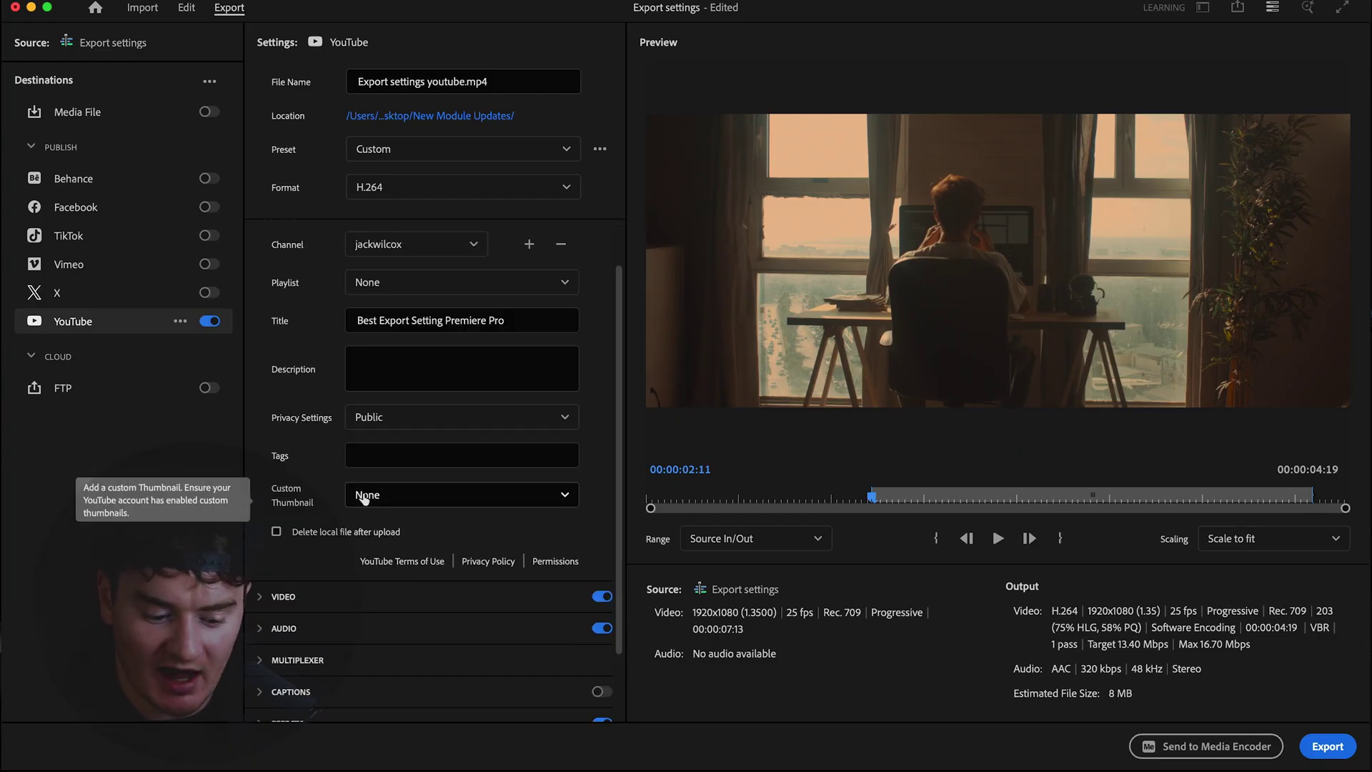
pyautogui.click(422, 504)
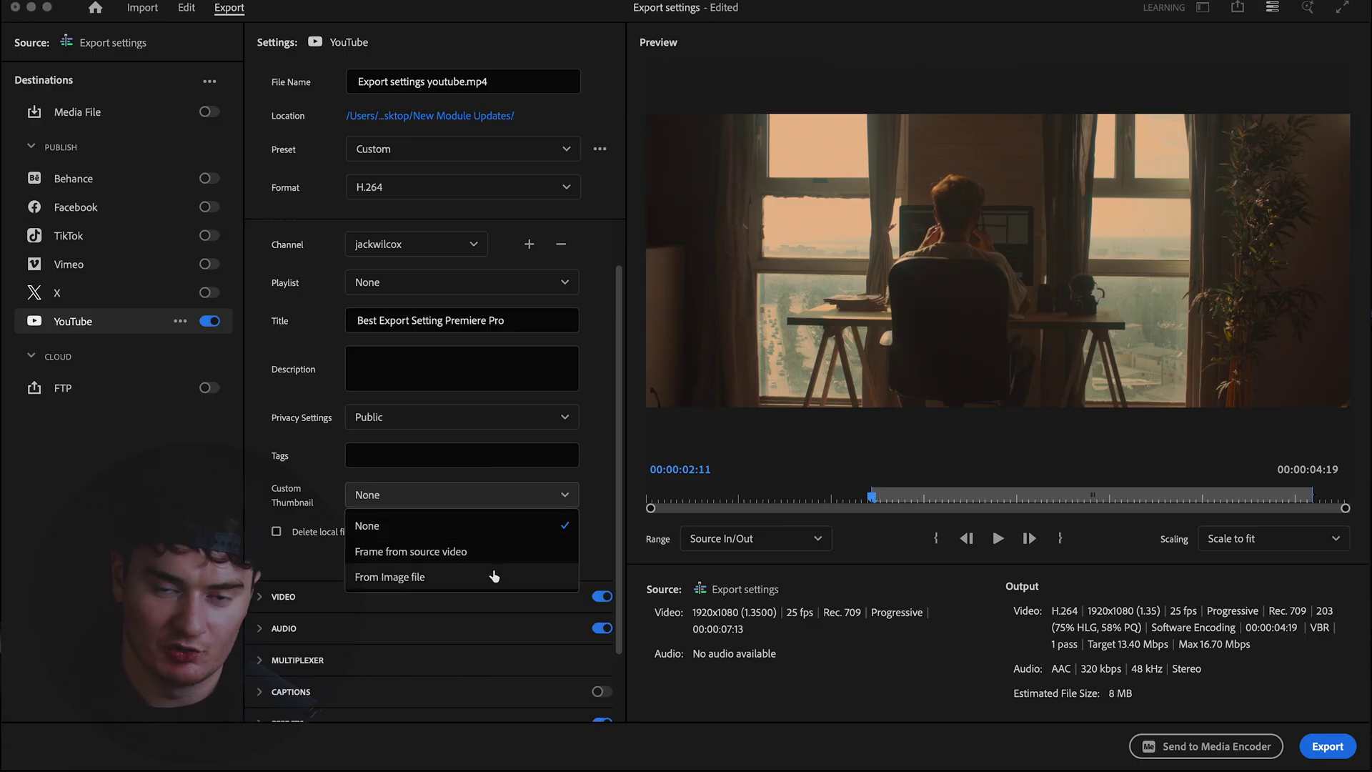
pyautogui.scroll(1, 461, 236)
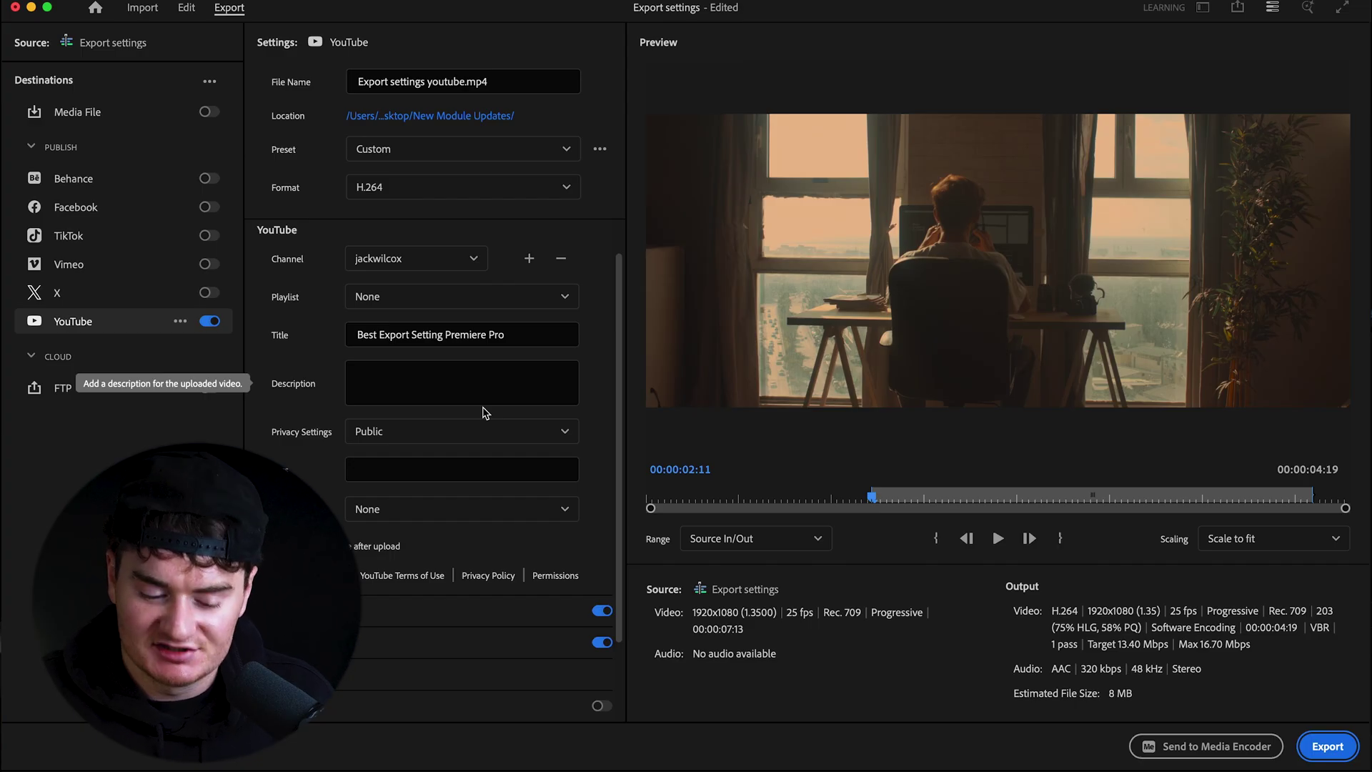
pyautogui.scroll(2, 490, 429)
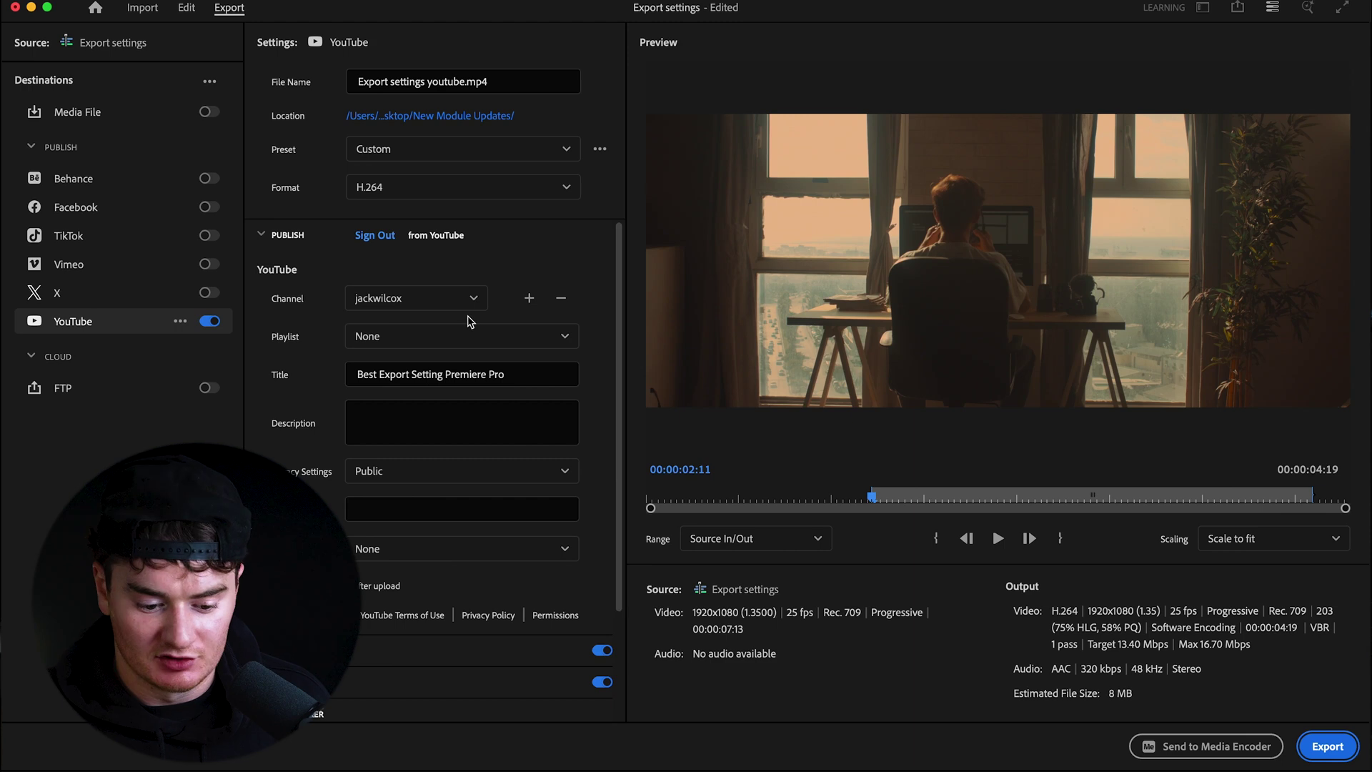
pyautogui.scroll(-1, 517, 279)
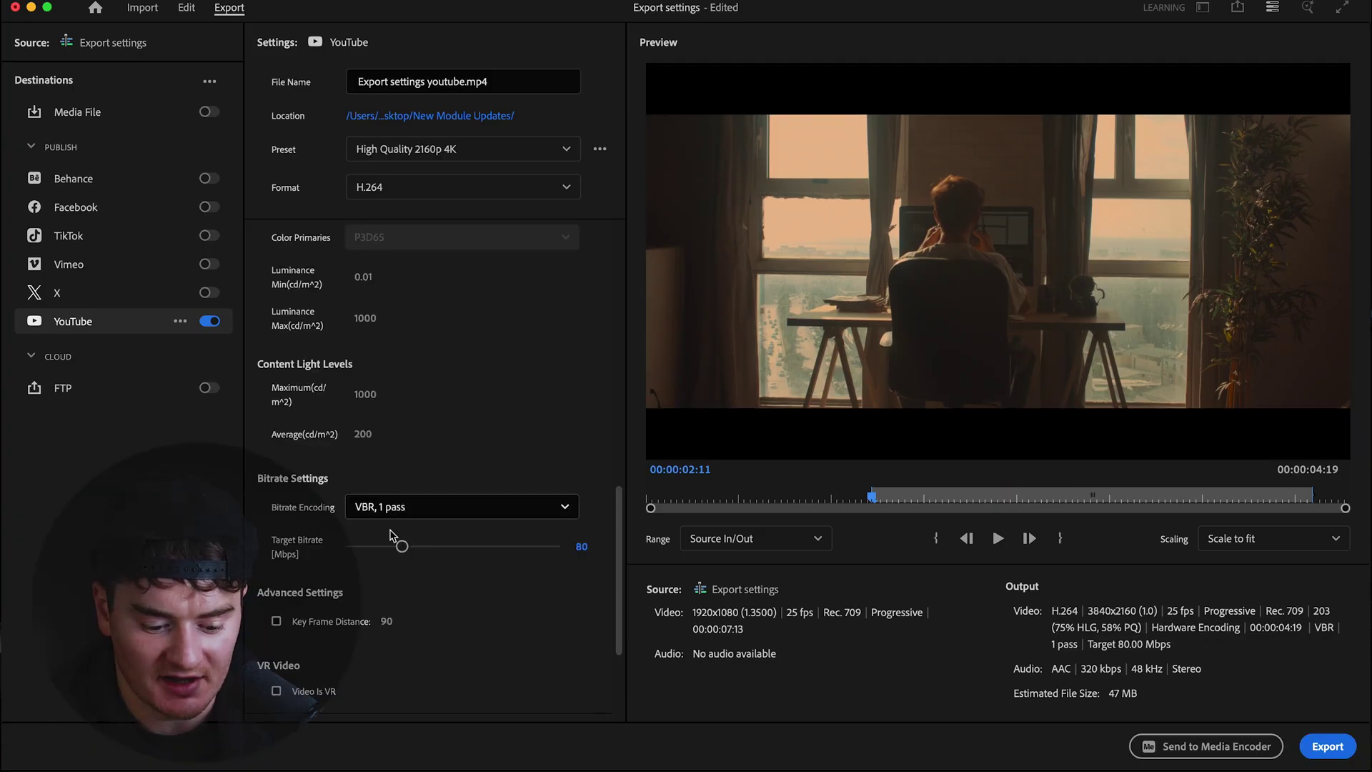
pyautogui.moveTo(402, 546); pyautogui.dragTo(375, 548)
pyautogui.moveTo(376, 550); pyautogui.dragTo(375, 550)
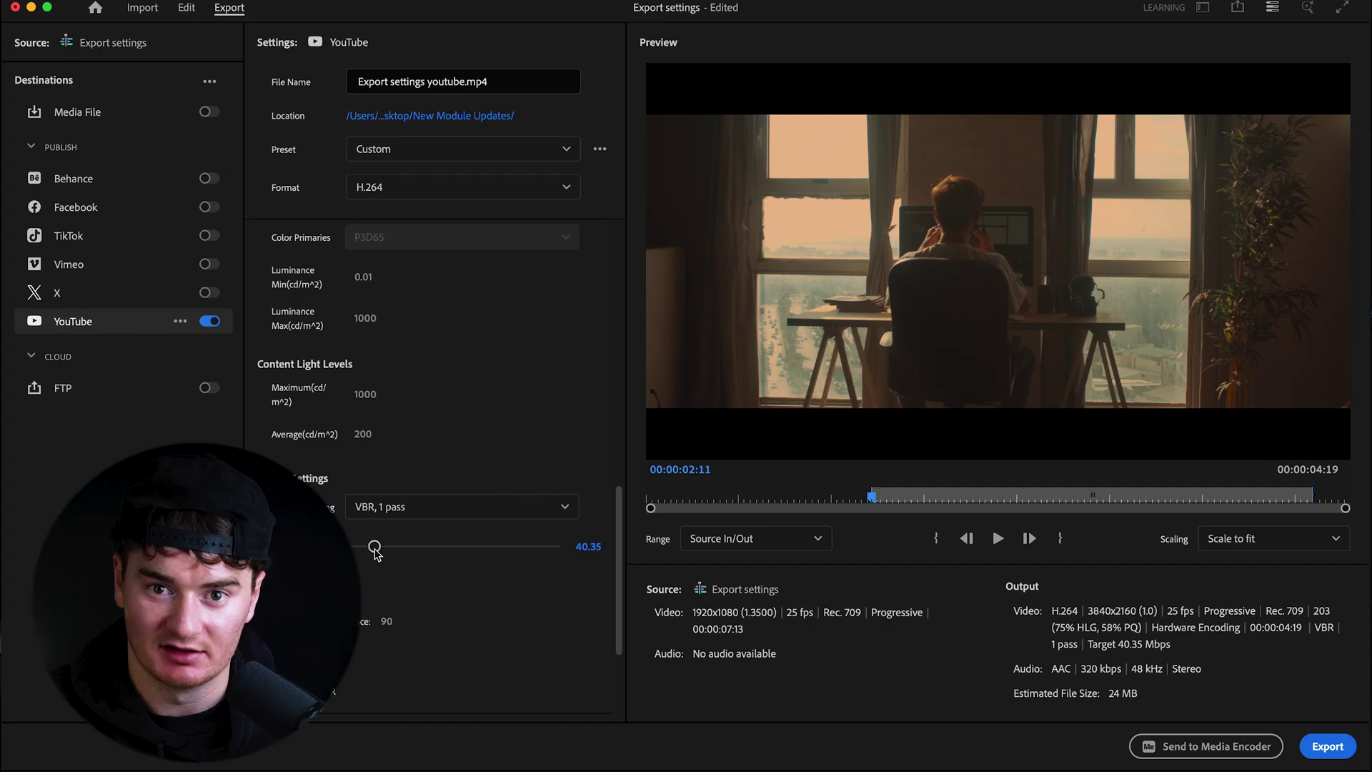
pyautogui.click(212, 319)
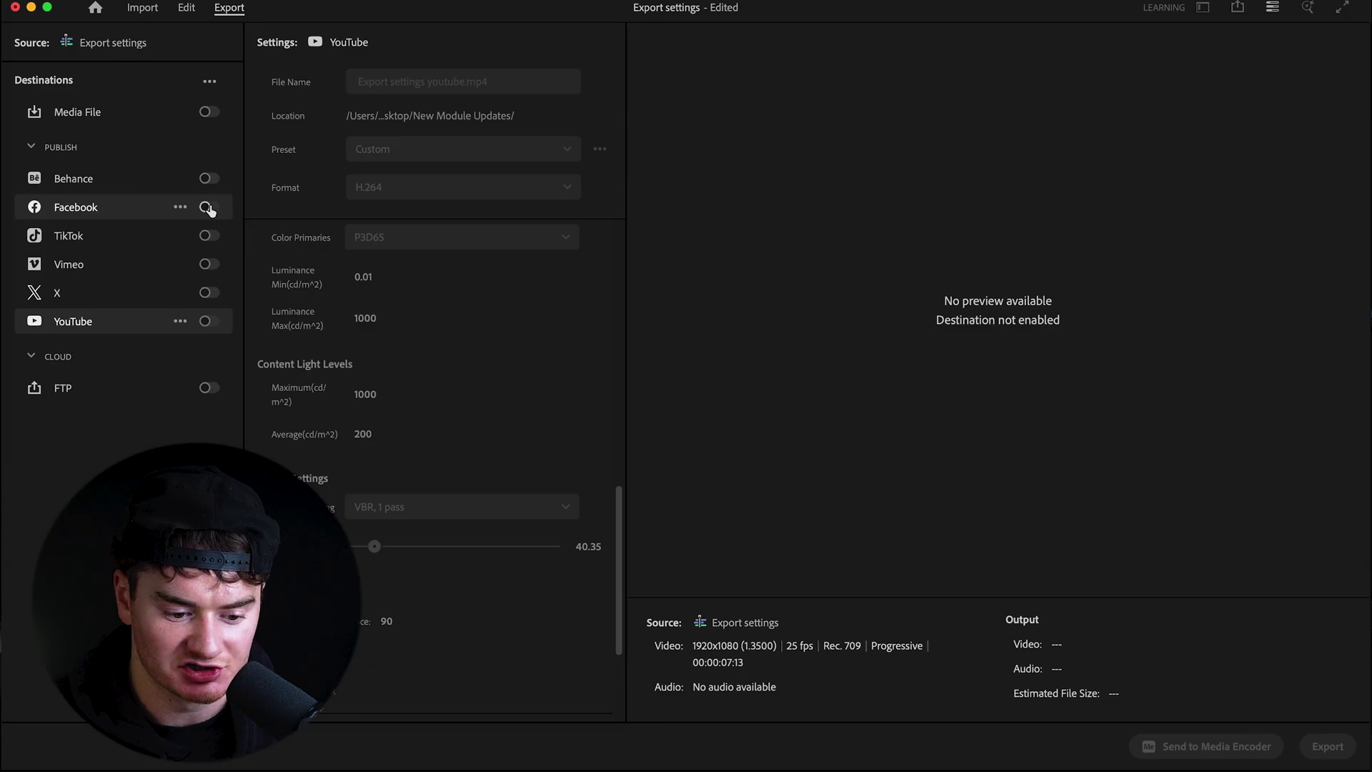
# Step: Enable Facebook, keep Page as None, tick 'Delete local file after upload', then disable Facebook
pyautogui.click(208, 207)
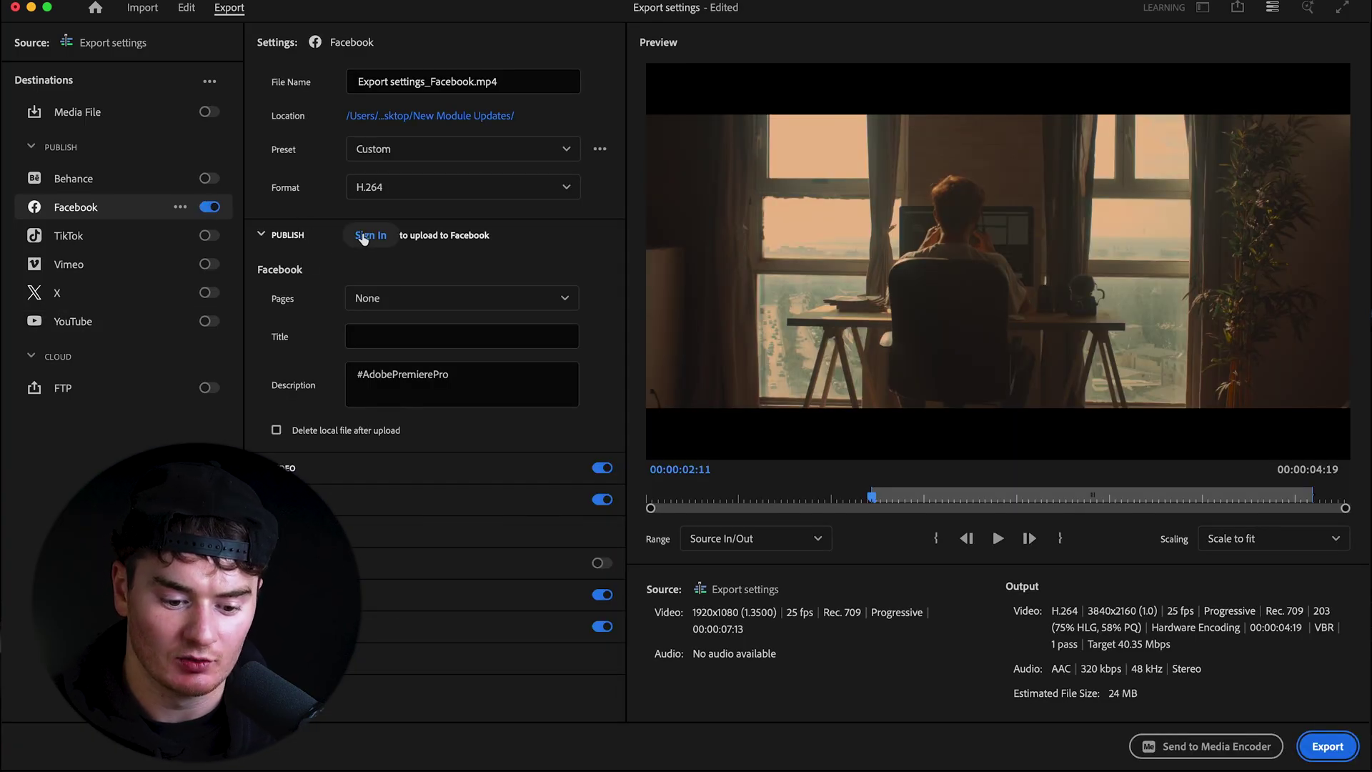
pyautogui.click(443, 298)
pyautogui.click(445, 327)
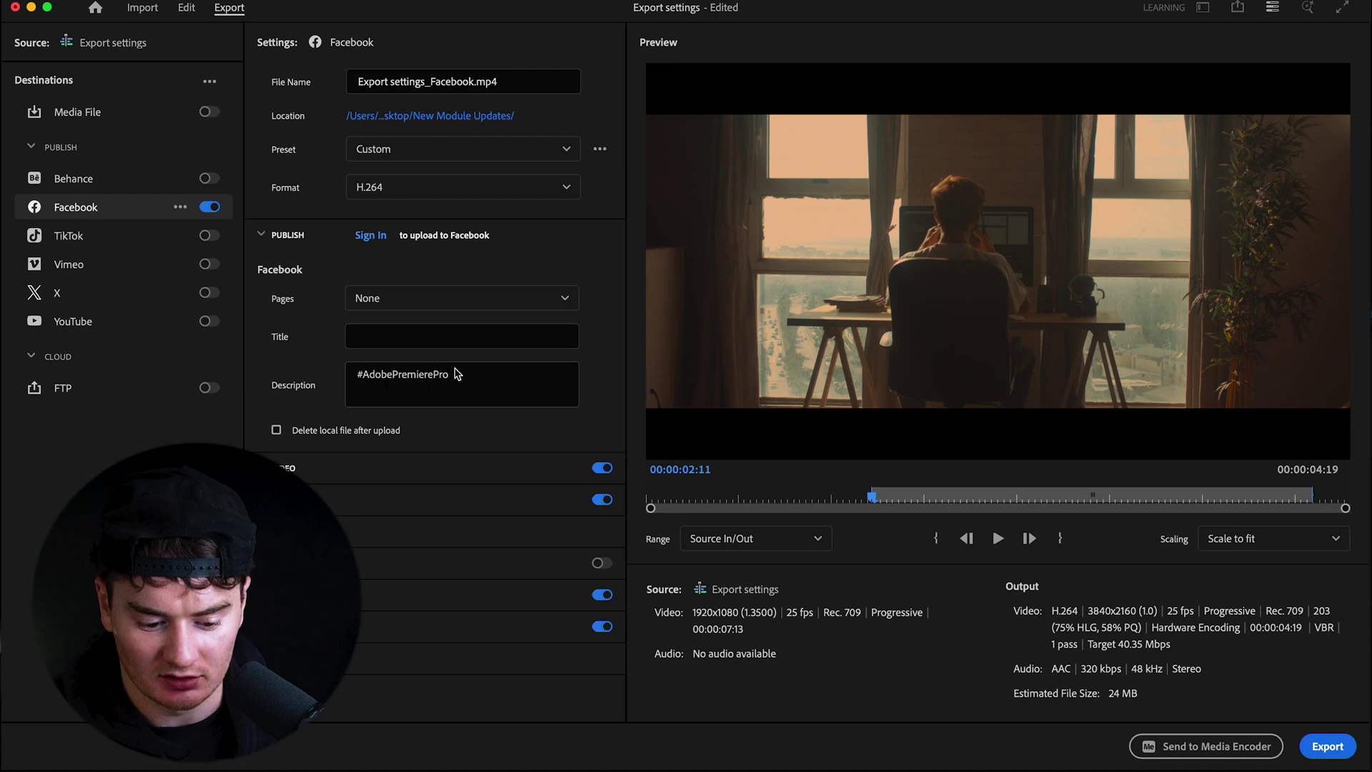
pyautogui.click(357, 432)
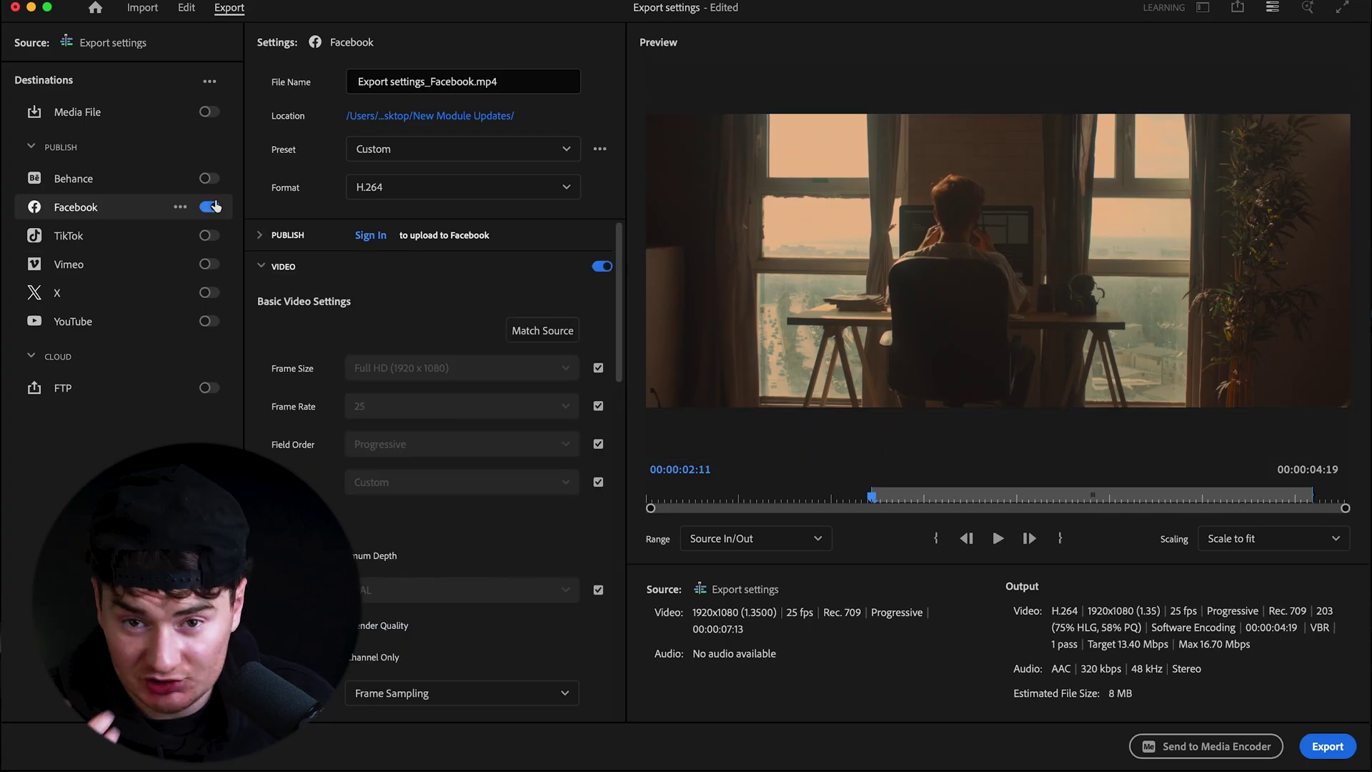
pyautogui.click(213, 206)
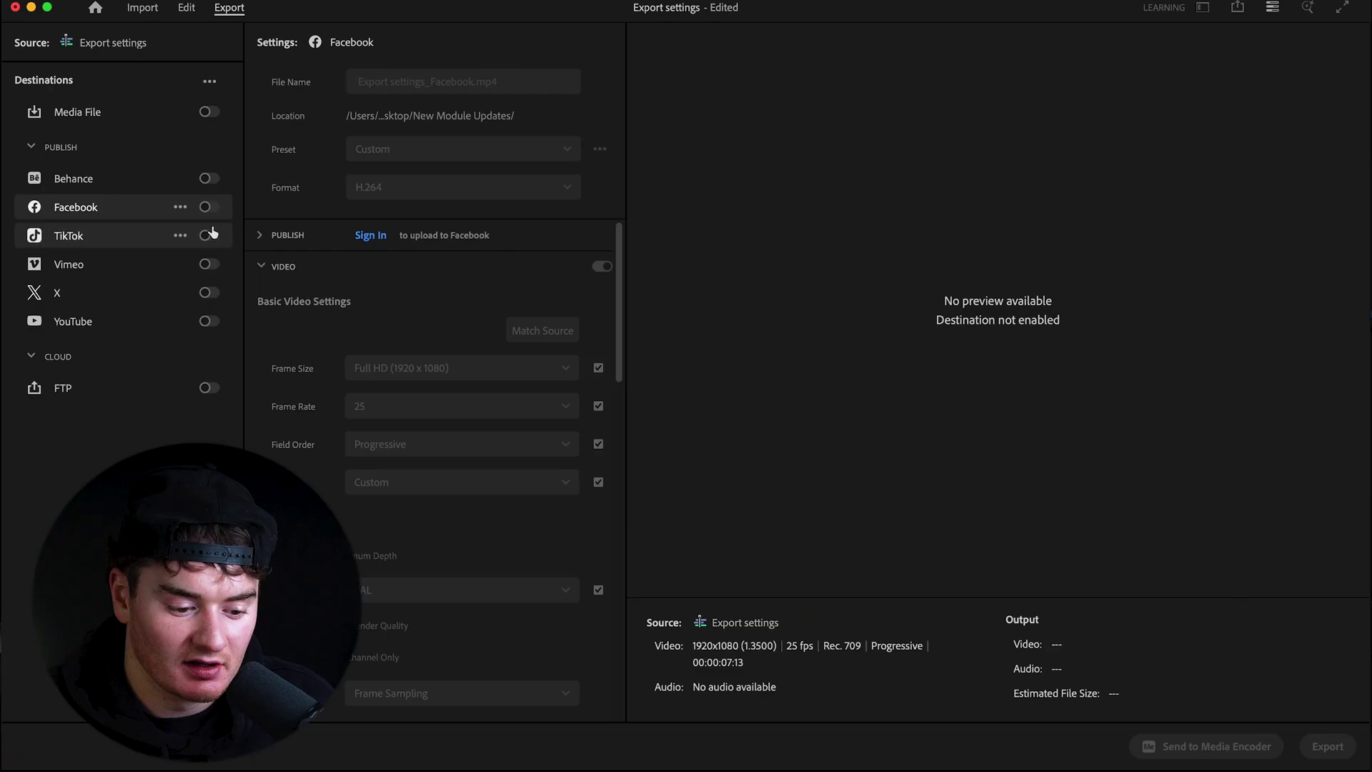
# Step: Enable TikTok and change the sequence frame size to 1080×1920 in Sequence Settings
pyautogui.click(208, 236)
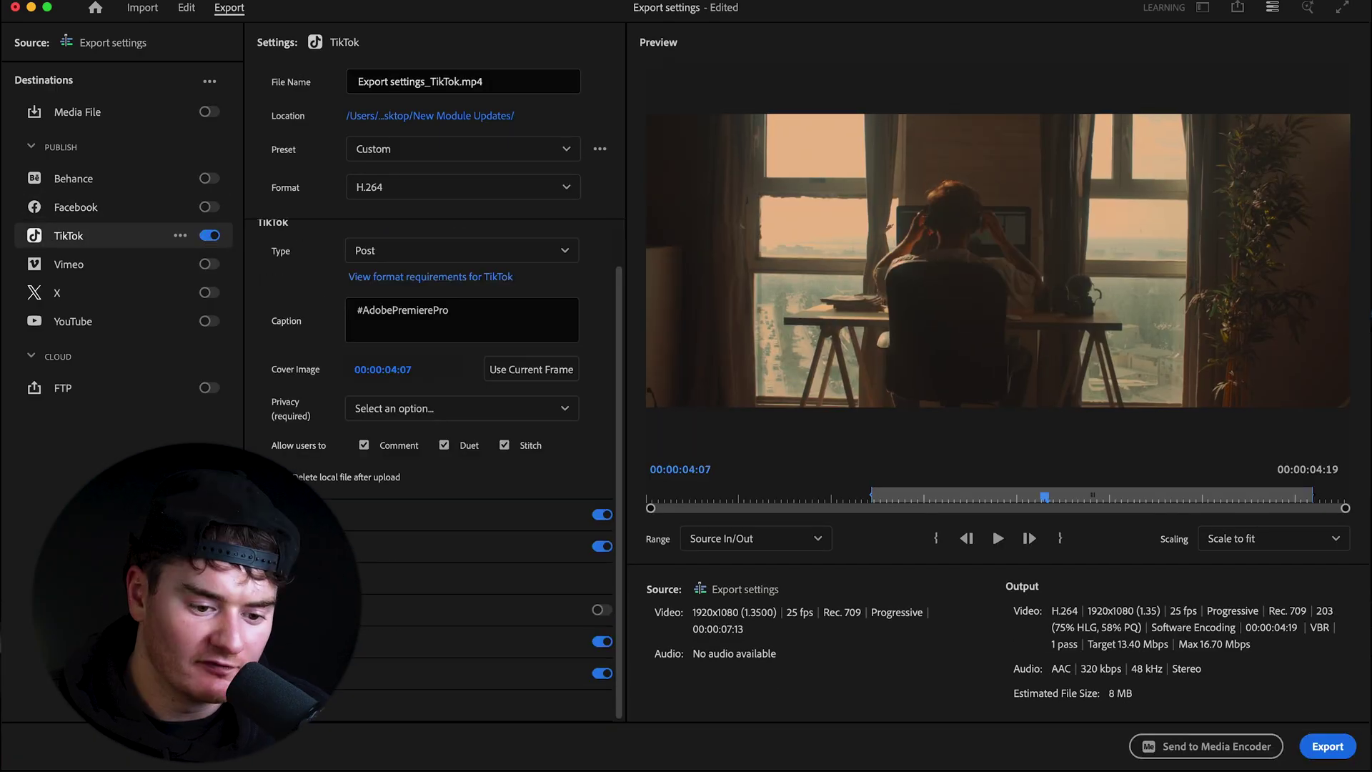
pyautogui.click(189, 7)
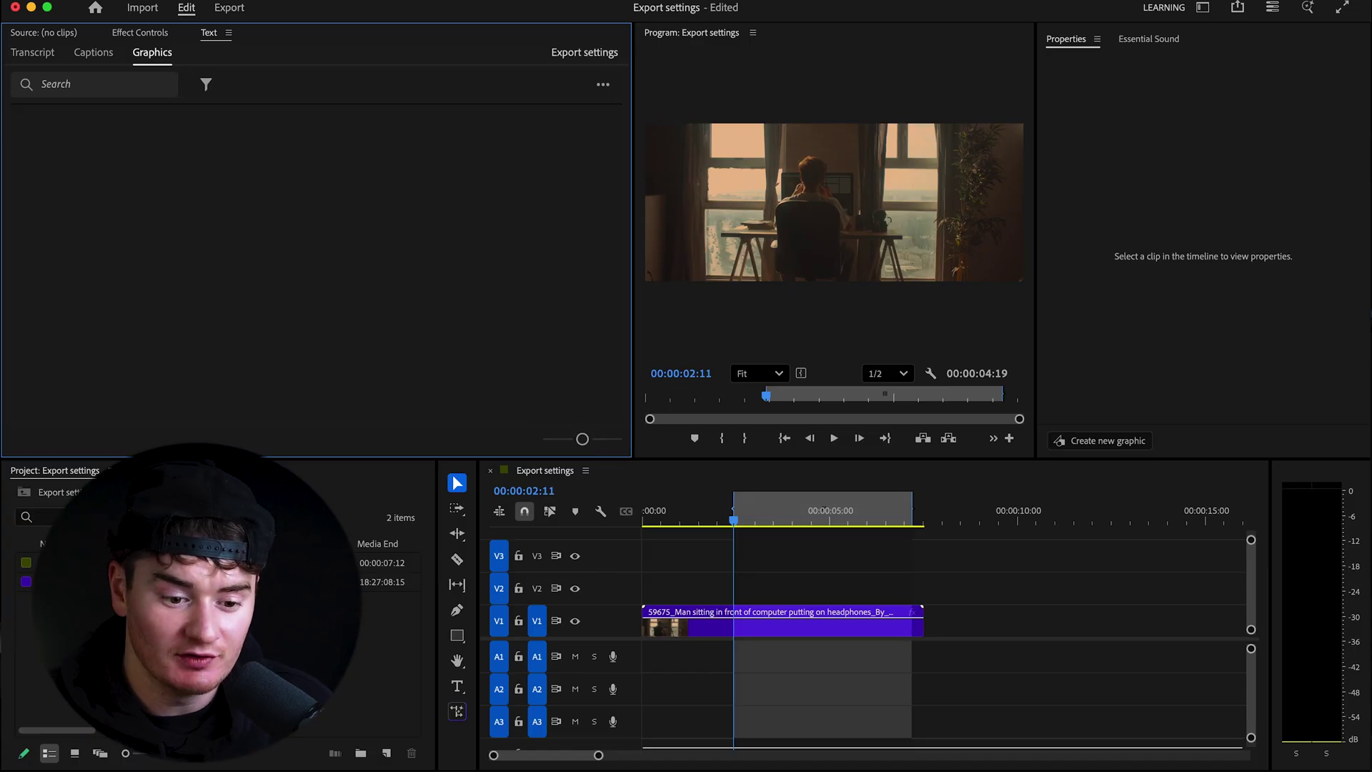
pyautogui.click(263, 2)
pyautogui.click(265, 7)
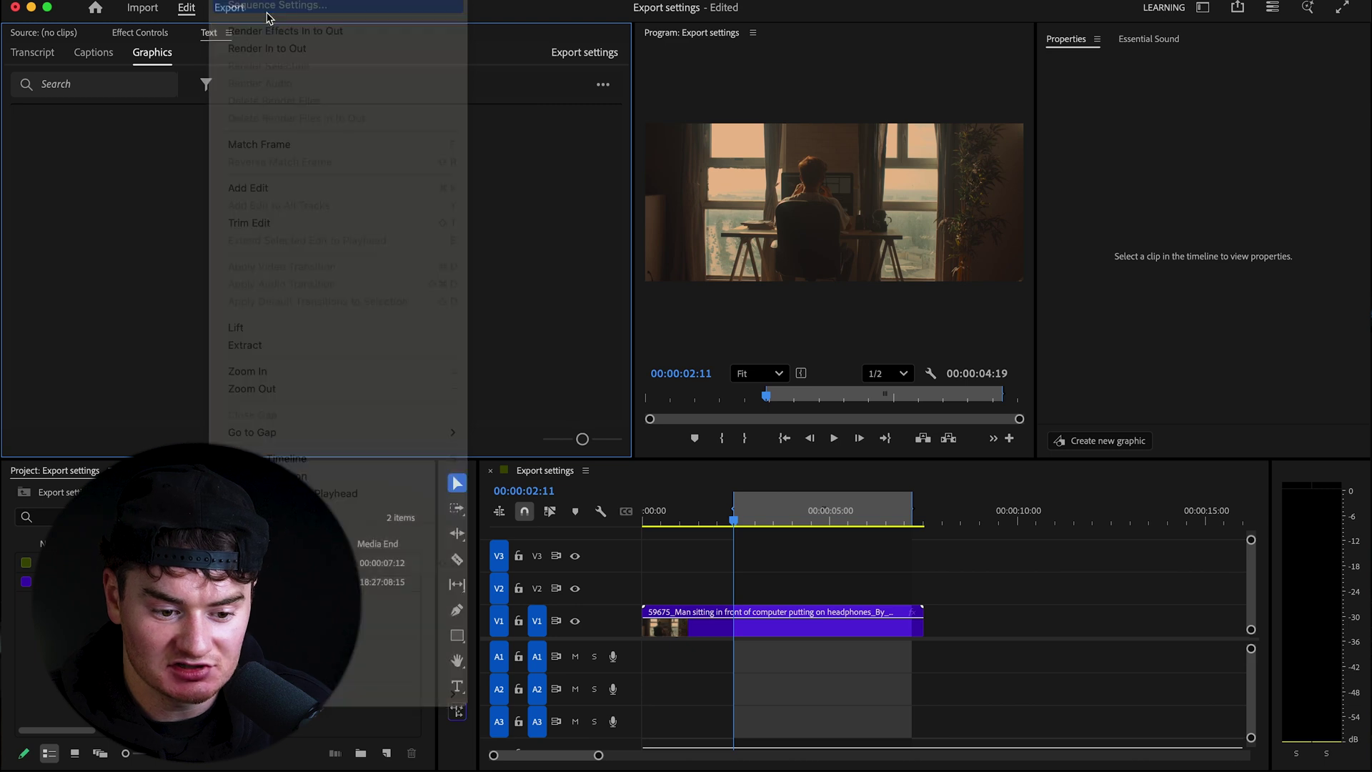
pyautogui.doubleClick(565, 228)
pyautogui.write('1080')
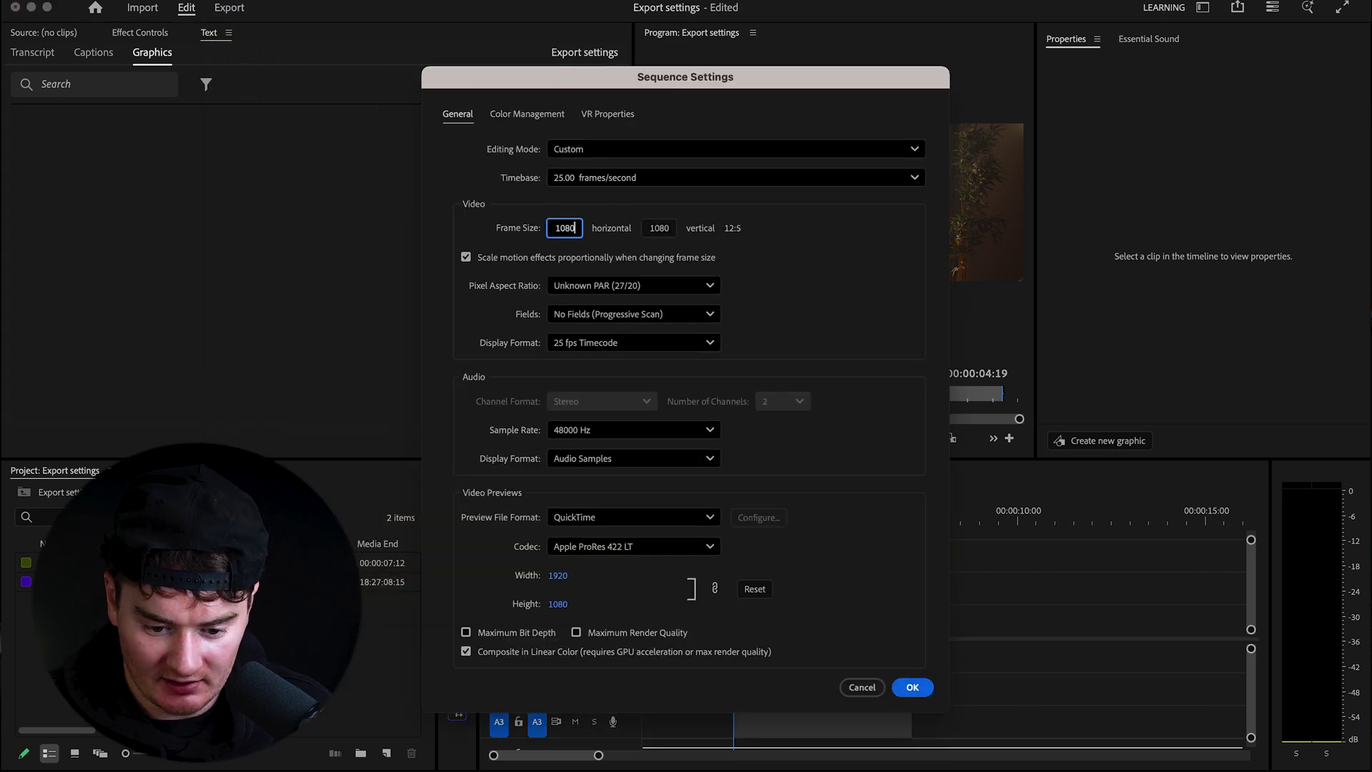
pyautogui.doubleClick(647, 227)
pyautogui.write('192')
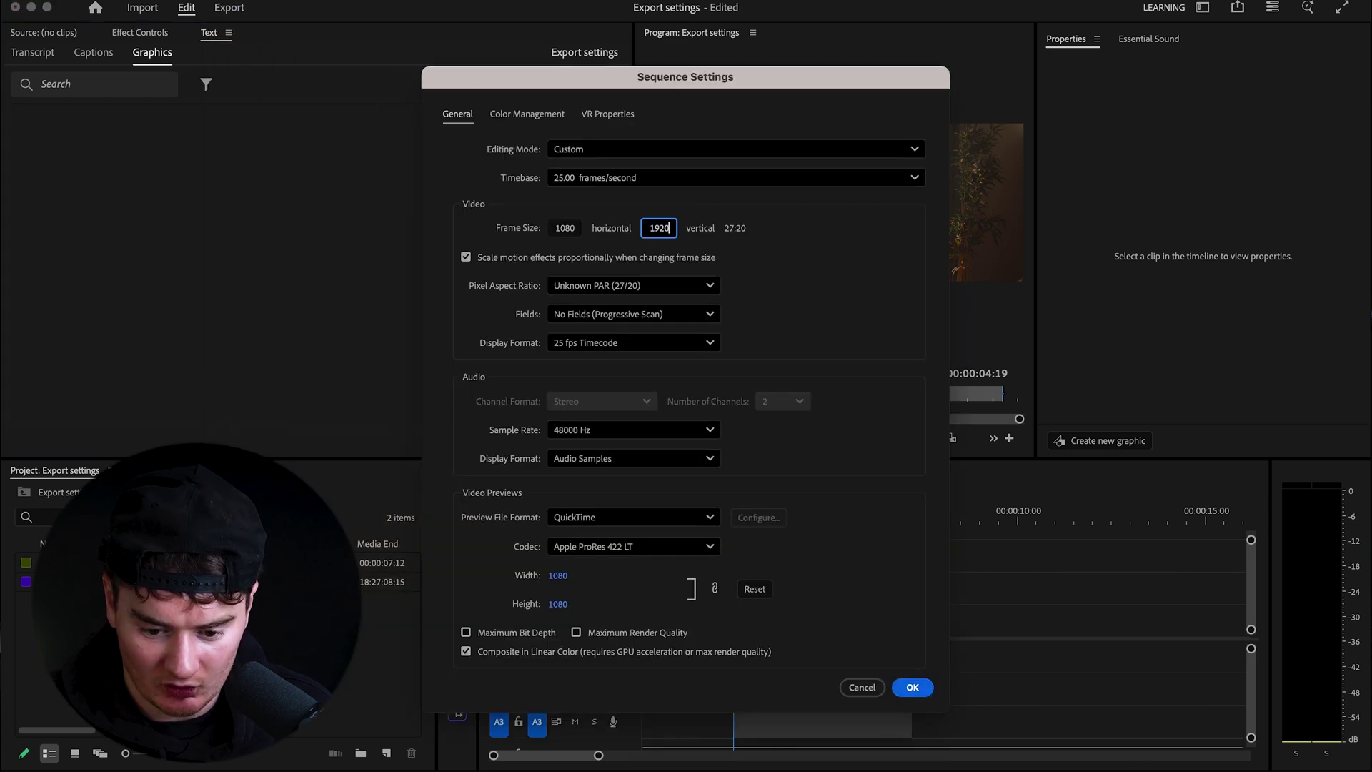
pyautogui.click(912, 687)
# Step: Scale the V1 clip to 182% to fill the vertical frame, then reopen export settings
pyautogui.click(780, 623)
pyautogui.click(744, 509)
pyautogui.click(140, 32)
pyautogui.moveTo(248, 133)
pyautogui.mouseDown()
pyautogui.moveTo(286, 133)
pyautogui.moveTo(254, 116)
pyautogui.mouseUp()
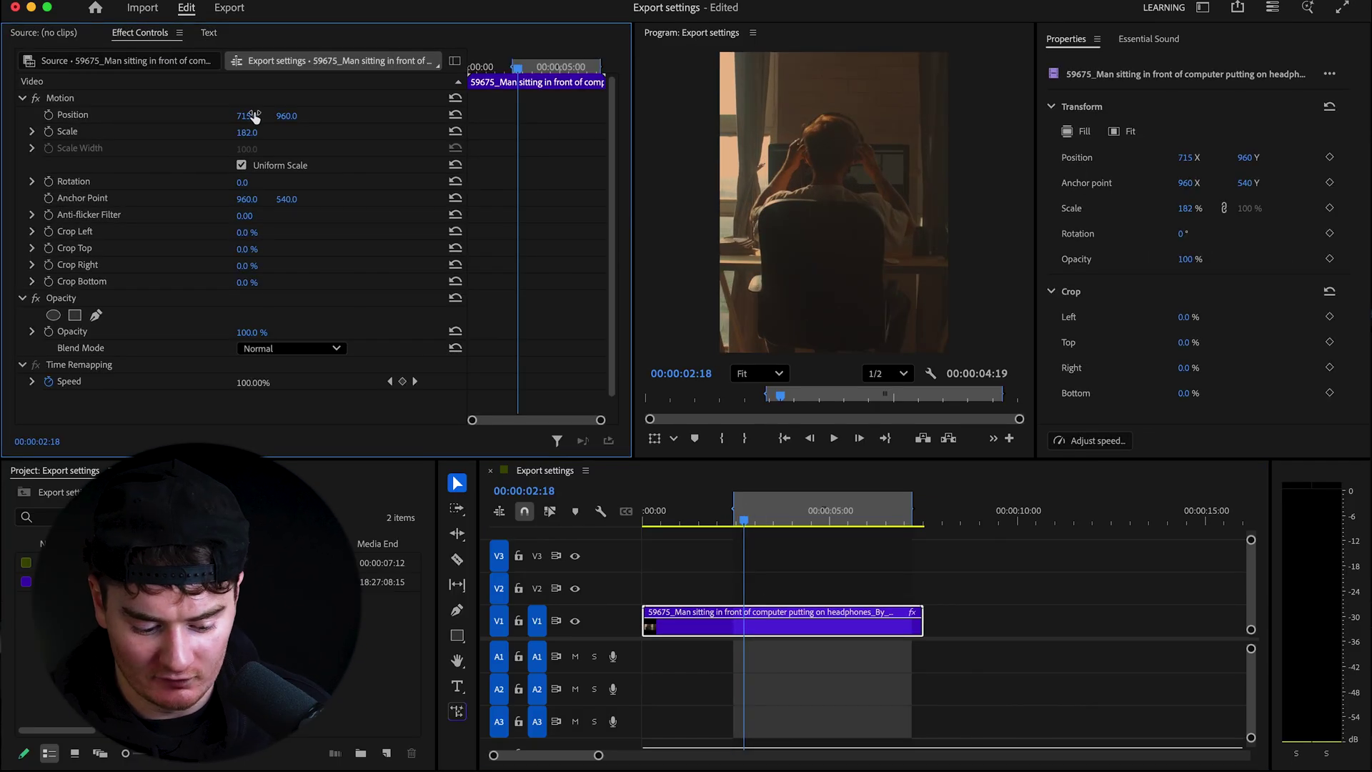
pyautogui.click(132, 1)
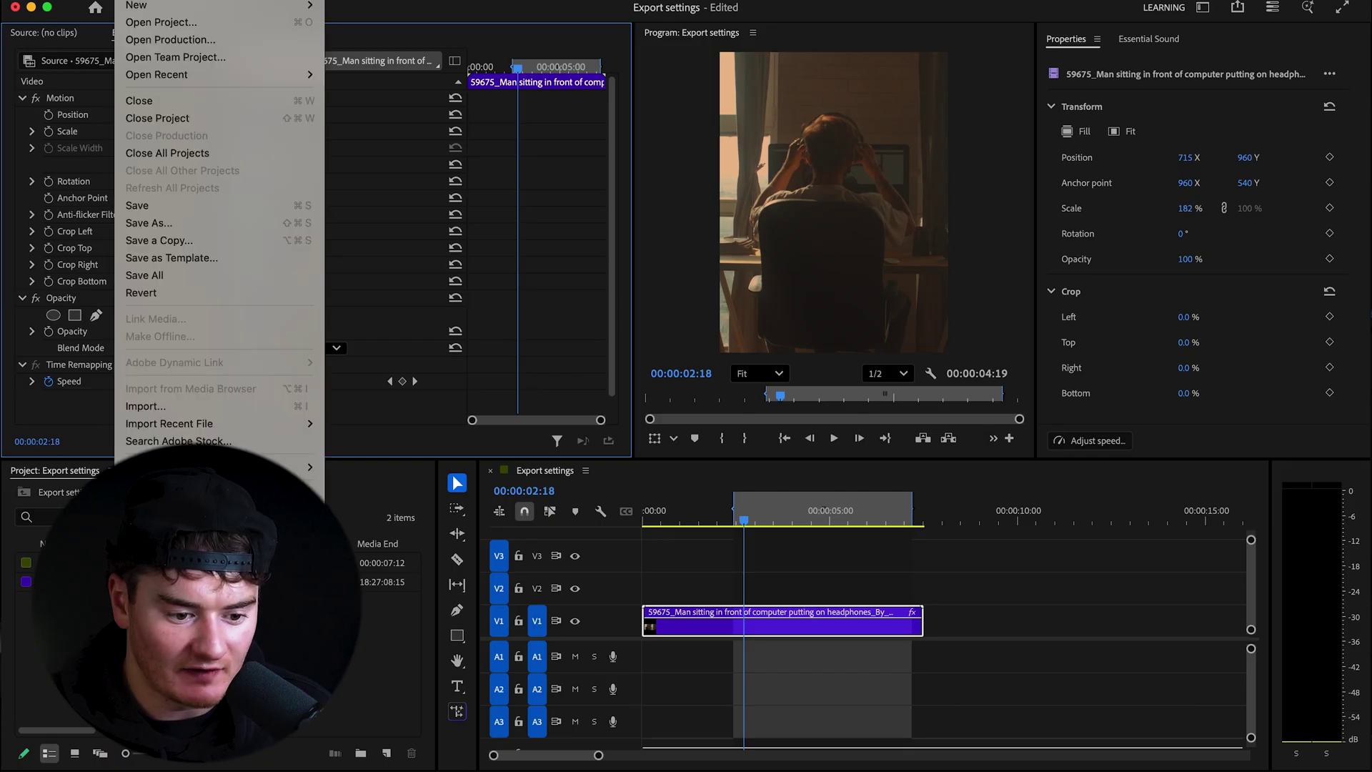
pyautogui.click(336, 468)
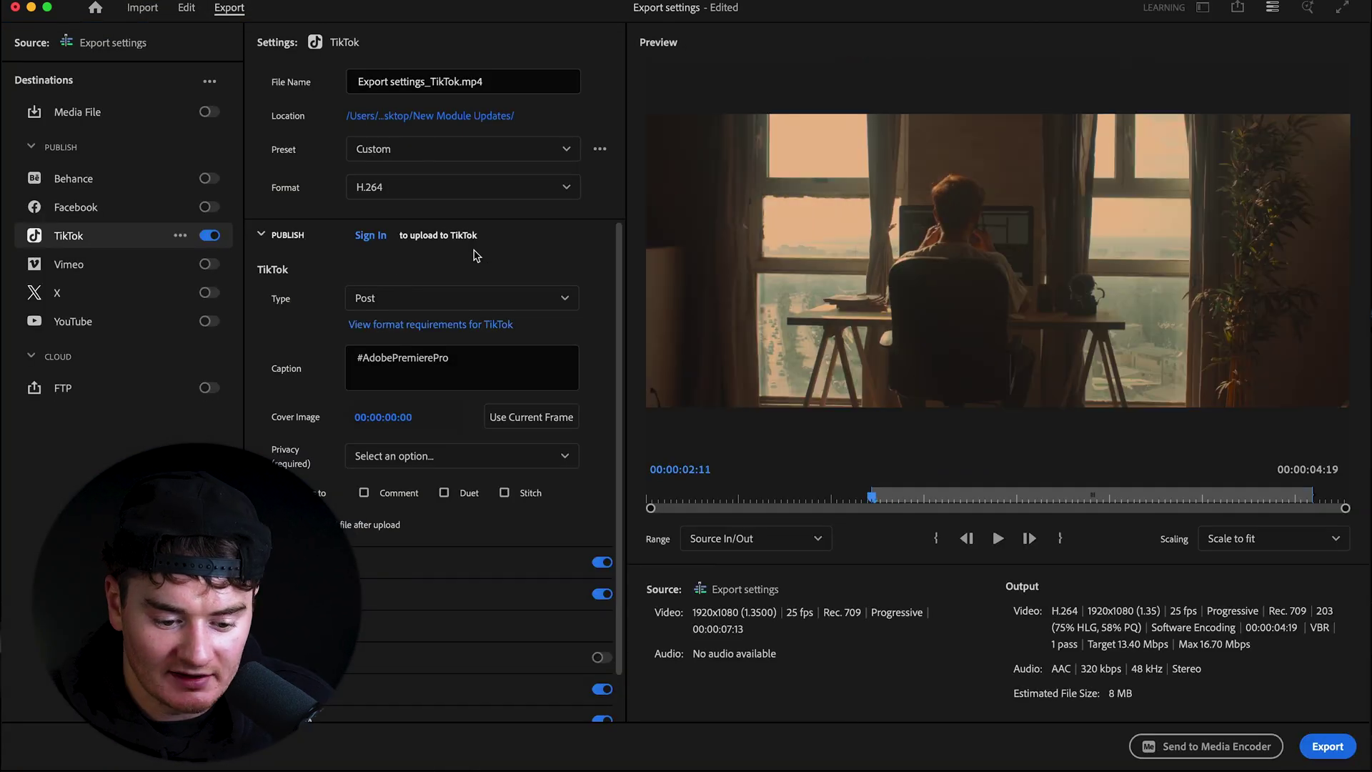
# Step: Leave the TikTok upload type set to Post after briefly trying Draft
pyautogui.scroll(-1, 371, 268)
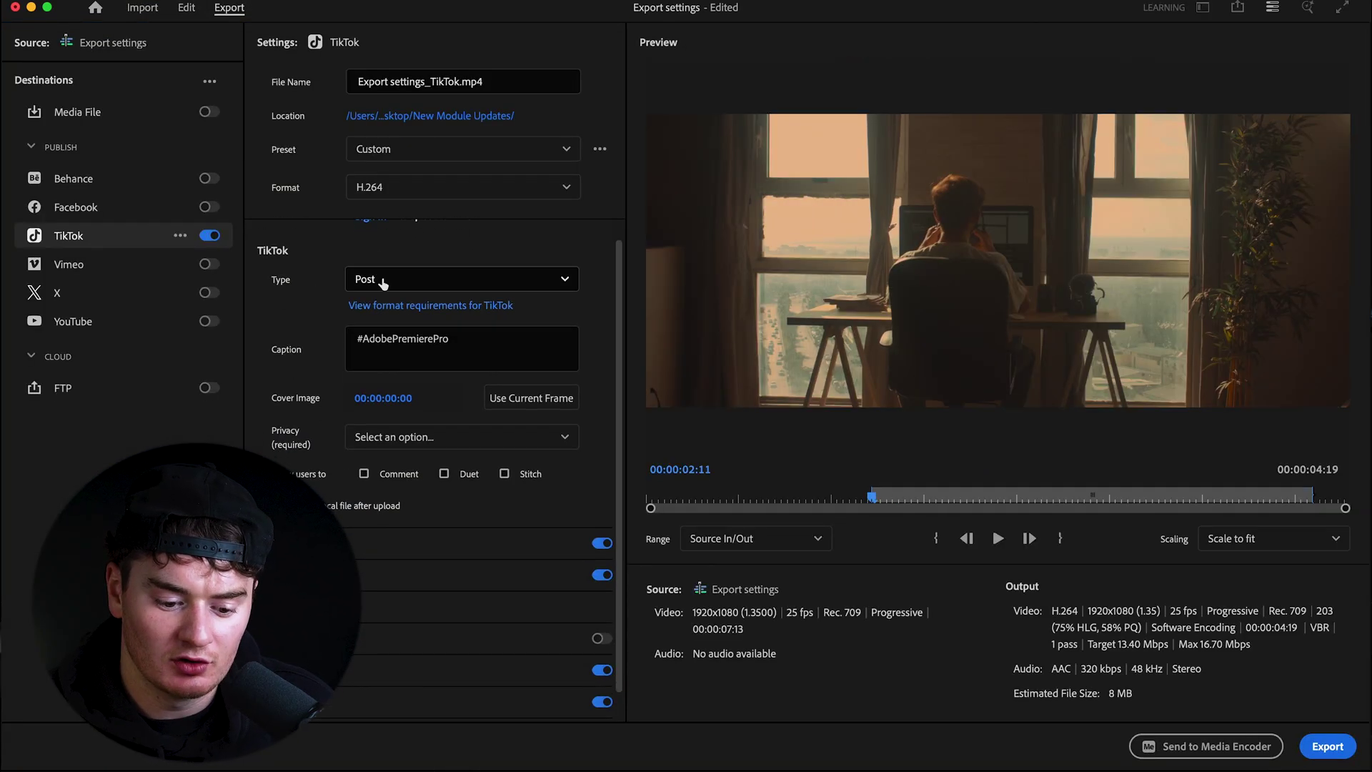
pyautogui.click(385, 284)
pyautogui.click(421, 259)
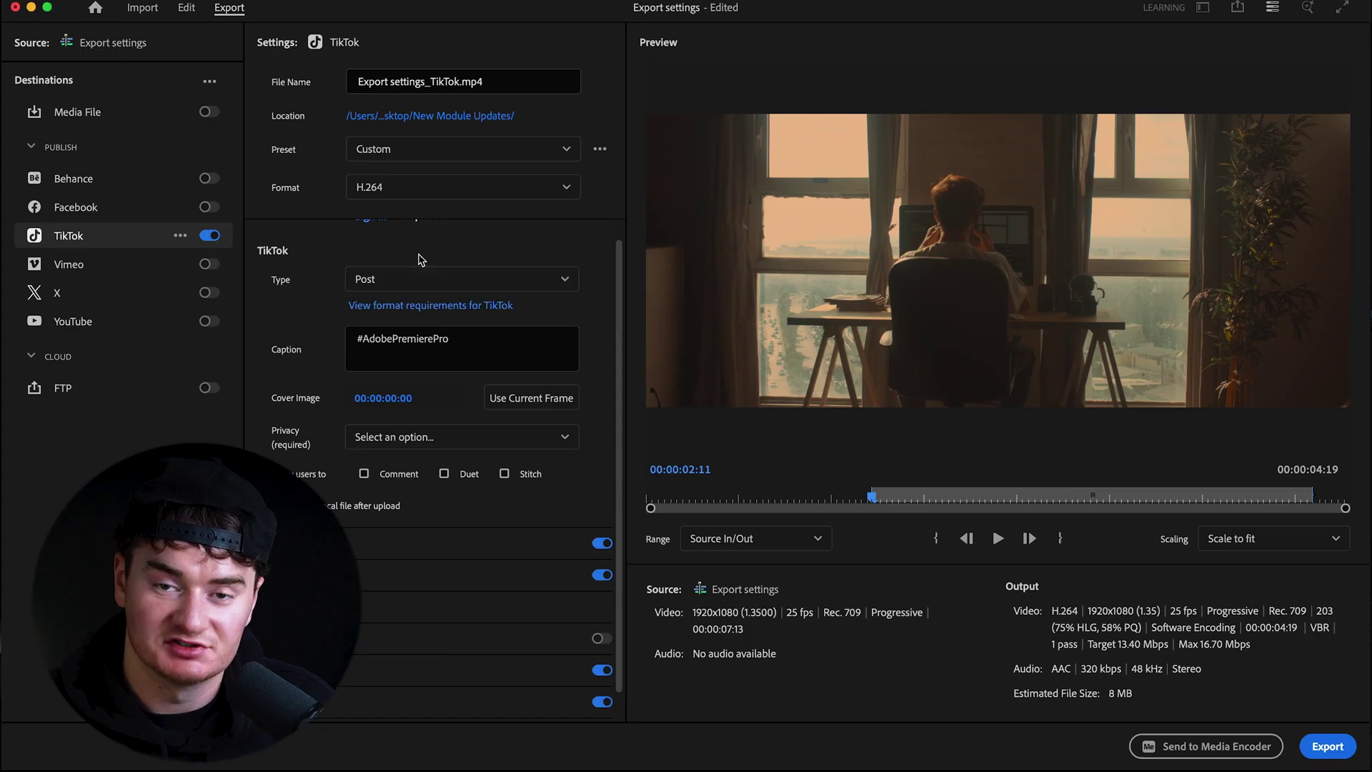
pyautogui.click(418, 276)
pyautogui.press('Down')
pyautogui.press('Return')
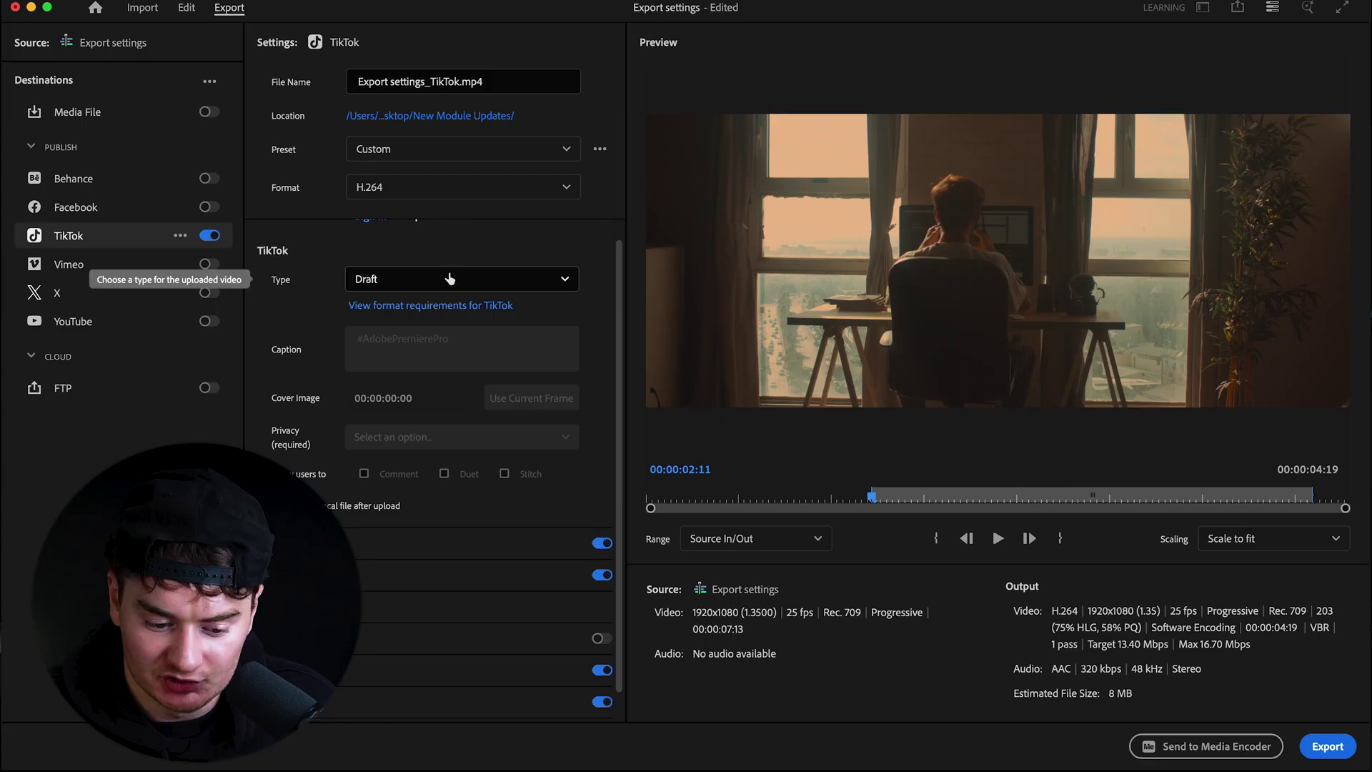
pyautogui.click(450, 278)
pyautogui.click(450, 306)
pyautogui.scroll(-1, 454, 337)
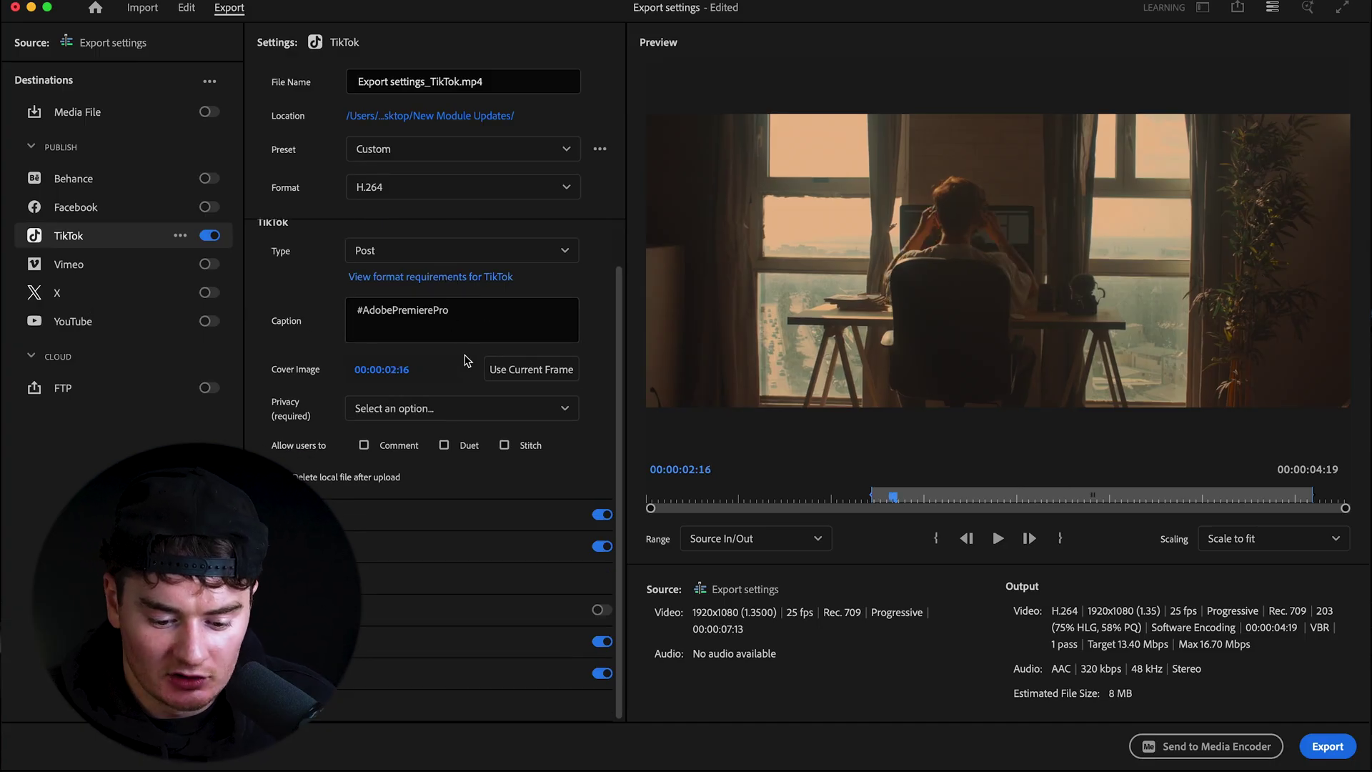
# Step: Set the TikTok cover image to frame 00:00:04:07
pyautogui.click(544, 374)
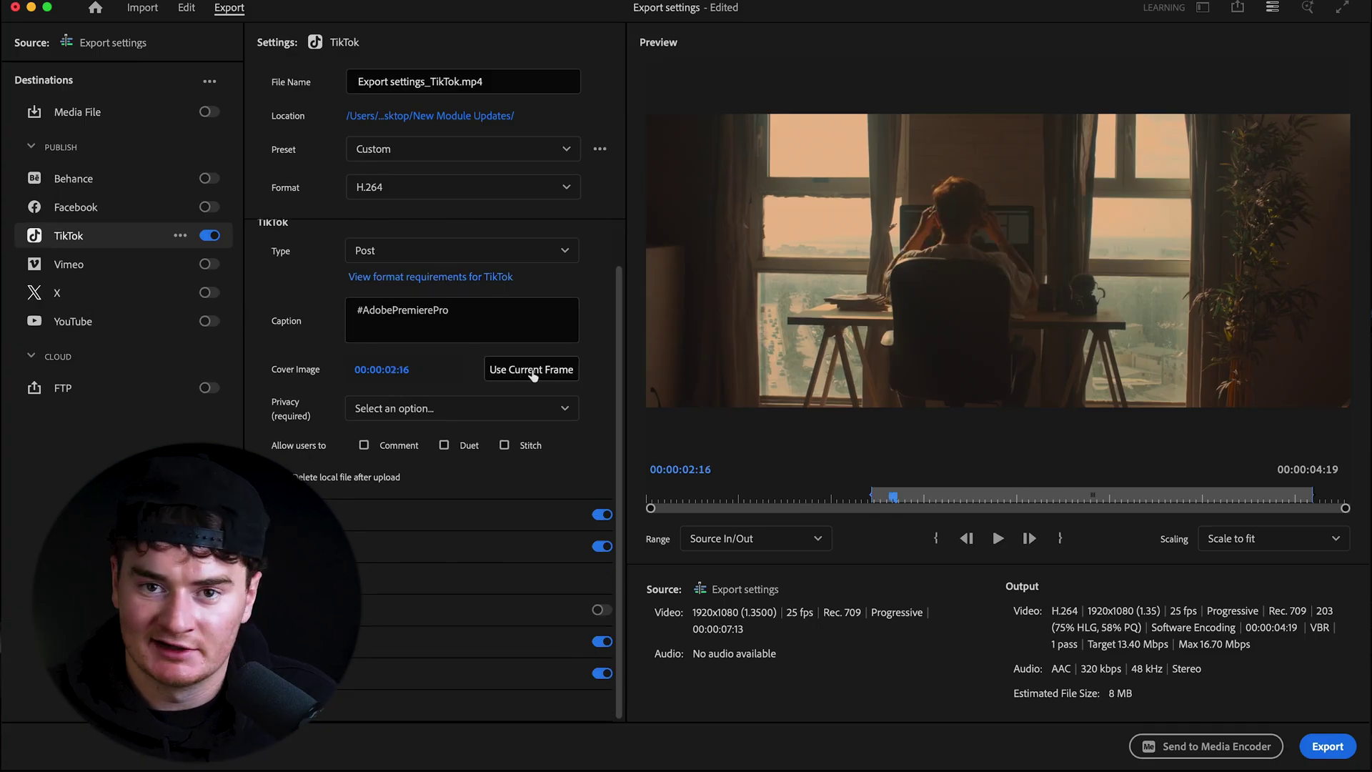
pyautogui.click(909, 499)
pyautogui.moveTo(909, 503); pyautogui.dragTo(1044, 492)
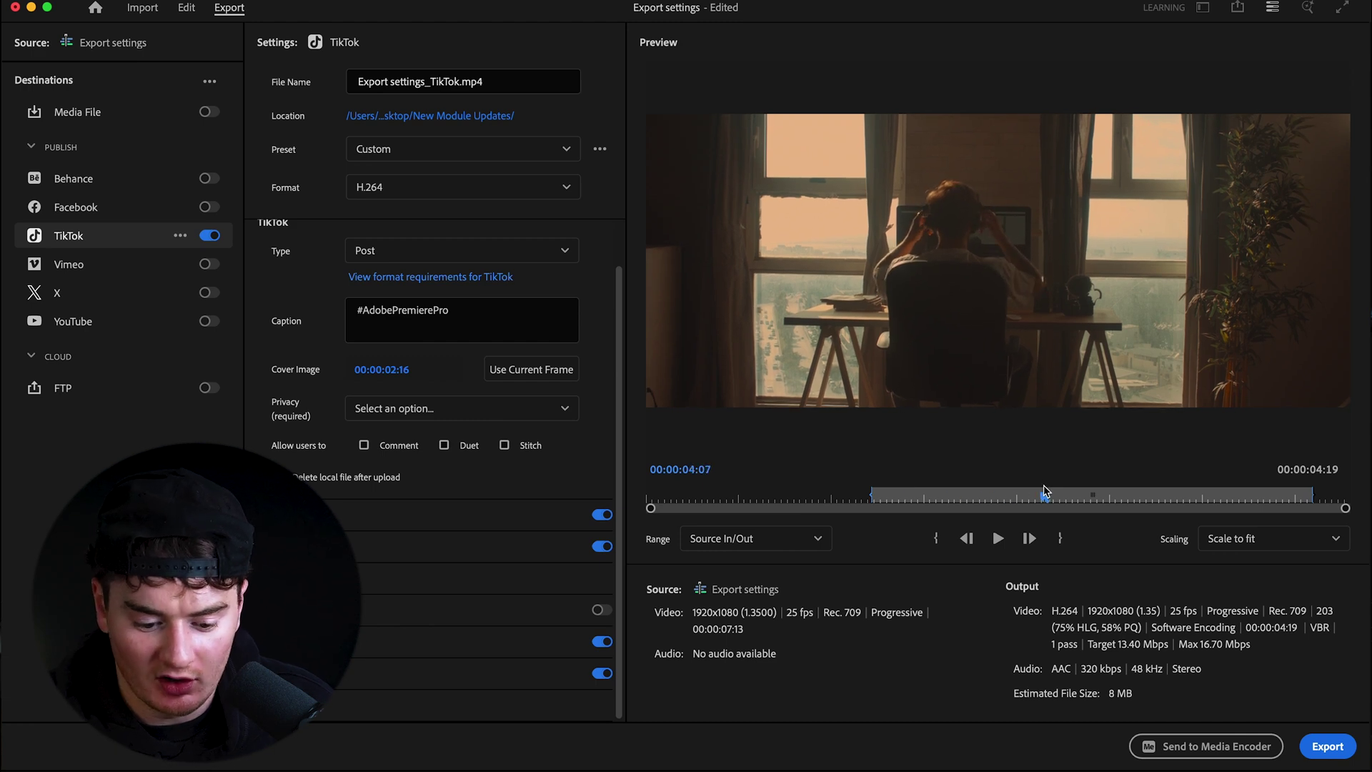
pyautogui.click(524, 372)
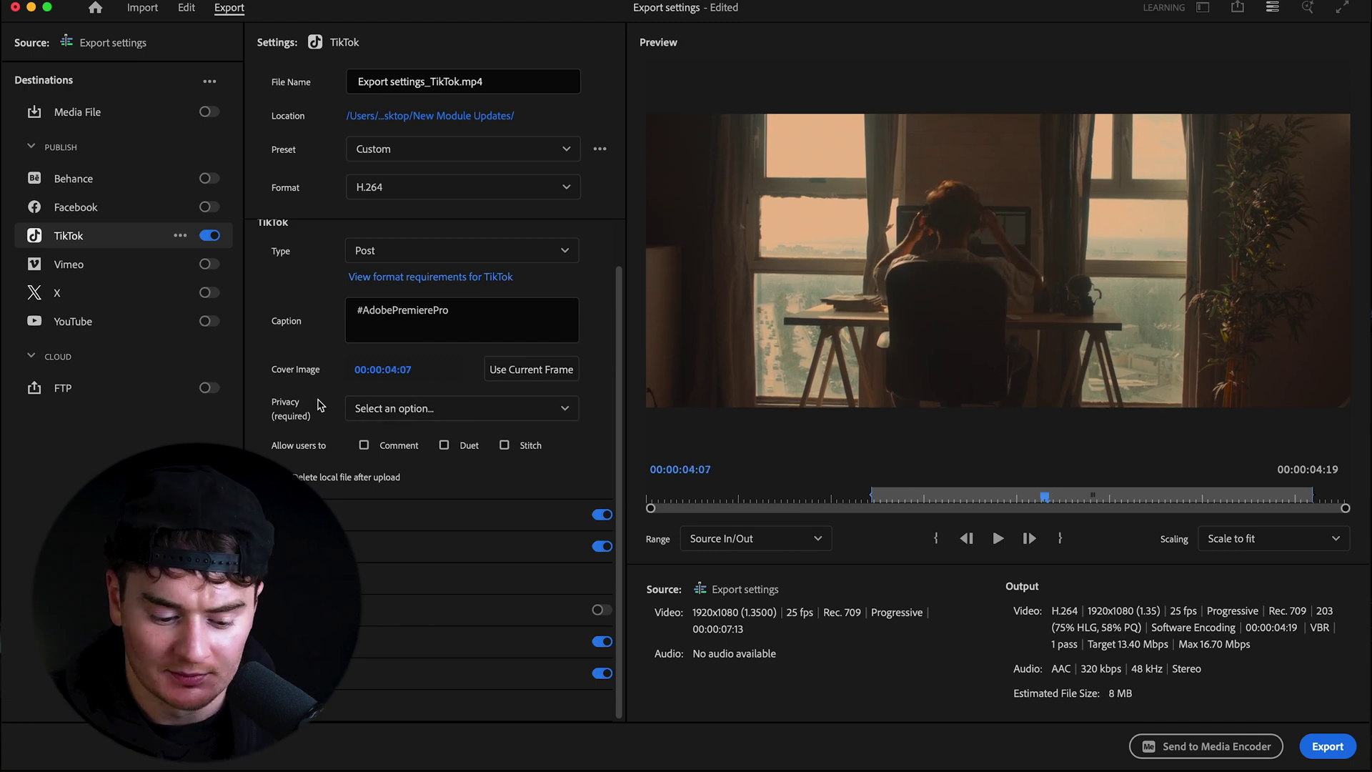
# Step: Leave TikTok privacy unset and allow Comment, Duet and Stitch
pyautogui.click(411, 407)
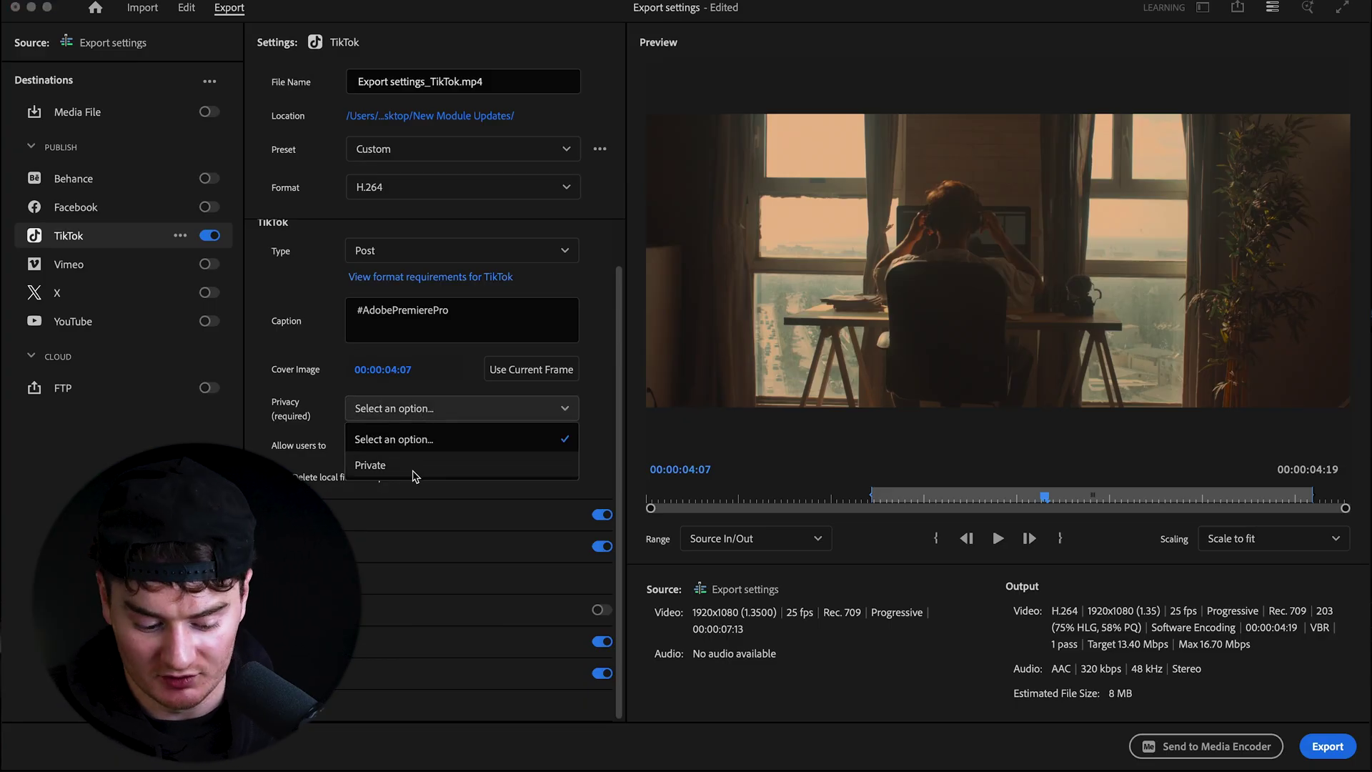
pyautogui.click(413, 472)
pyautogui.click(428, 409)
pyautogui.click(405, 443)
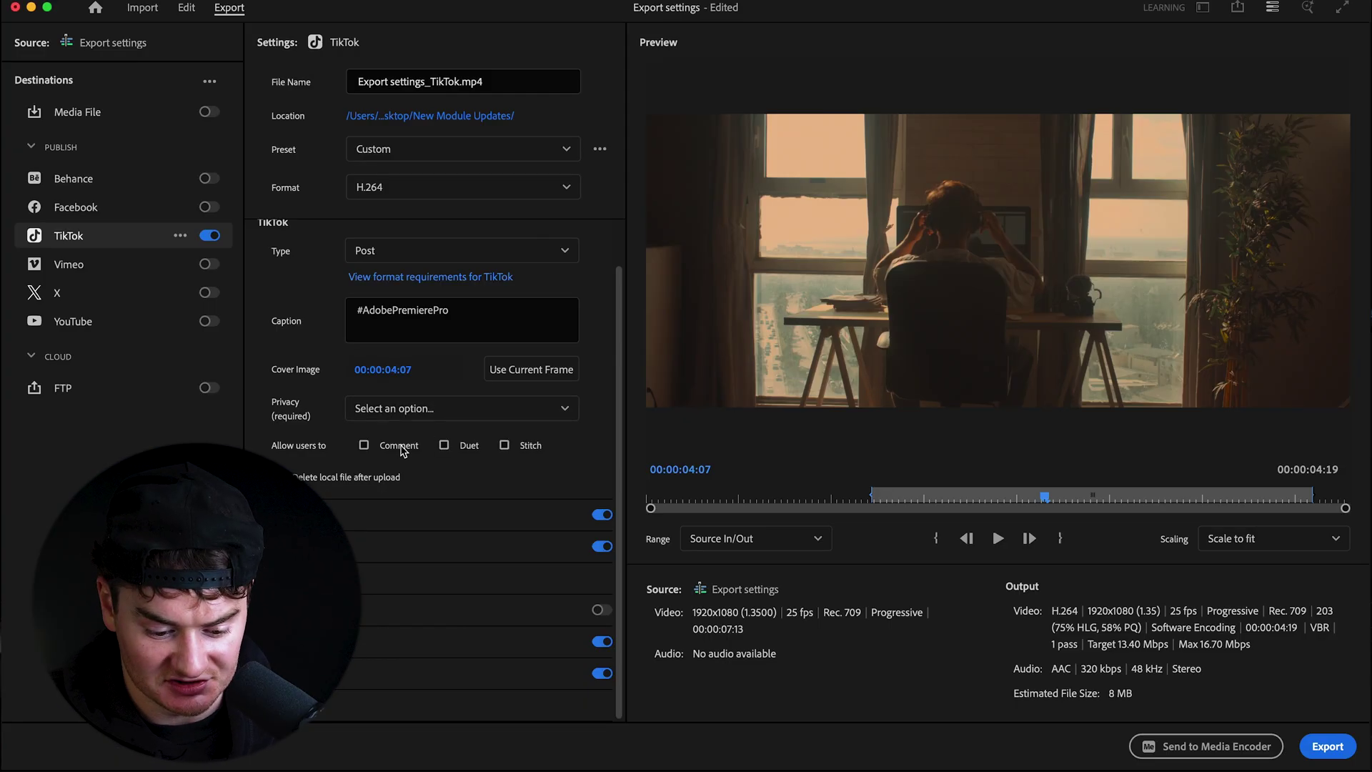
pyautogui.click(364, 447)
pyautogui.click(449, 447)
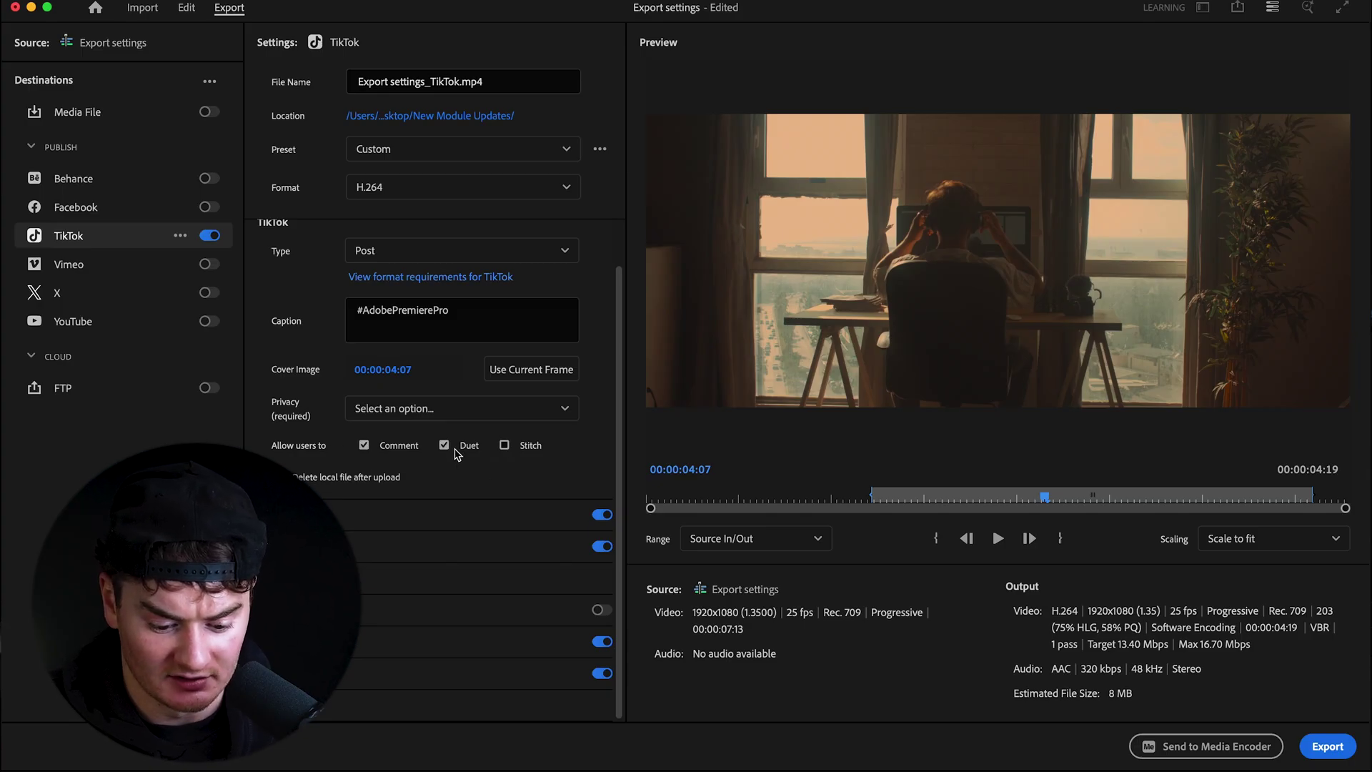
pyautogui.click(504, 450)
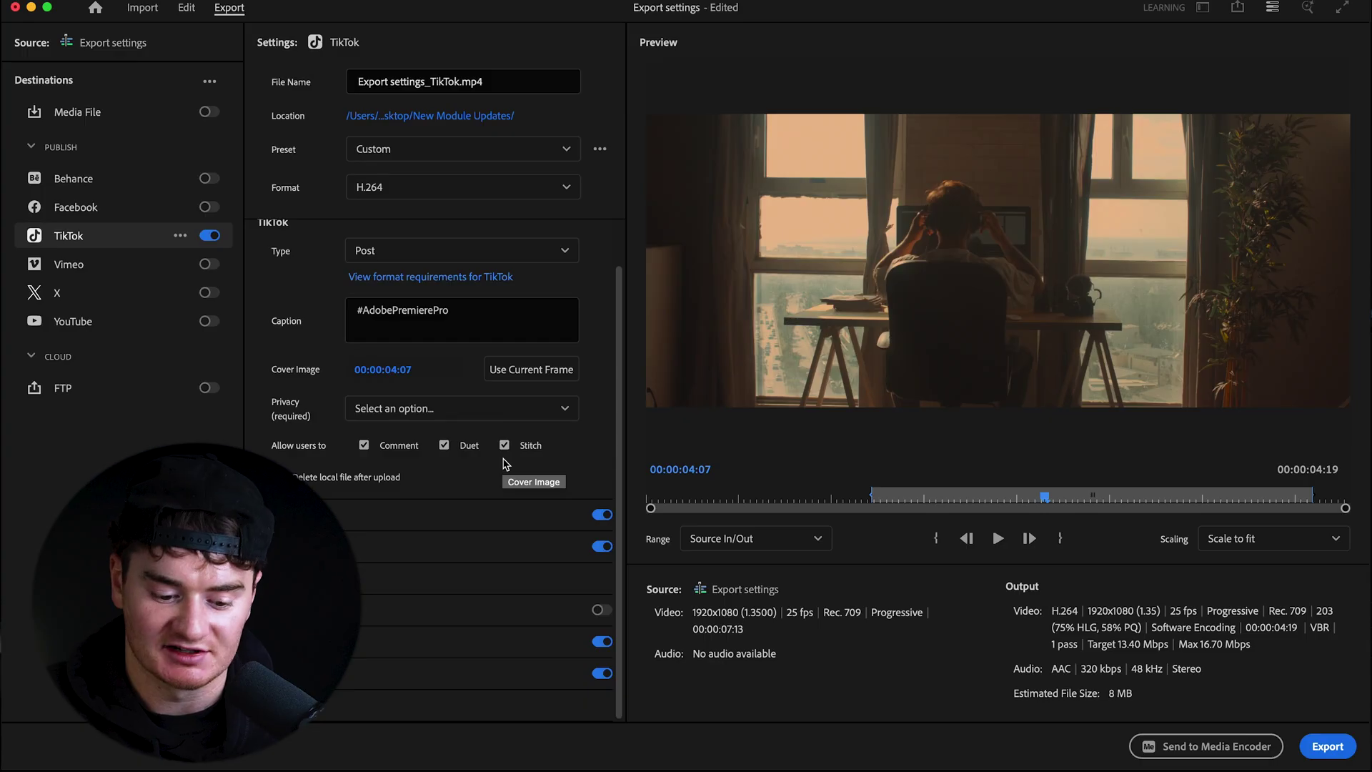
pyautogui.click(561, 148)
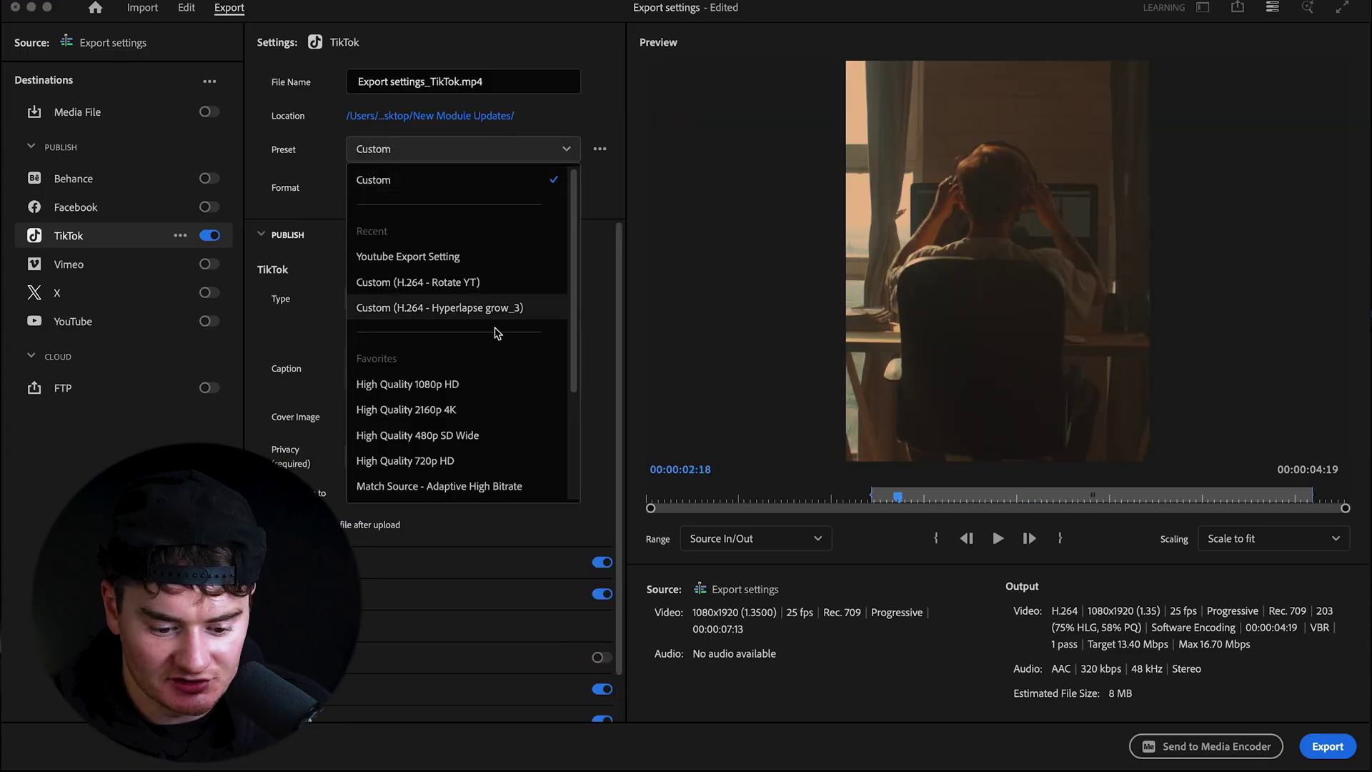
# Step: Apply the Match Source - Adaptive High Bitrate preset and enable Render at Maximum Depth
pyautogui.scroll(-2, 497, 328)
pyautogui.scroll(-1, 499, 336)
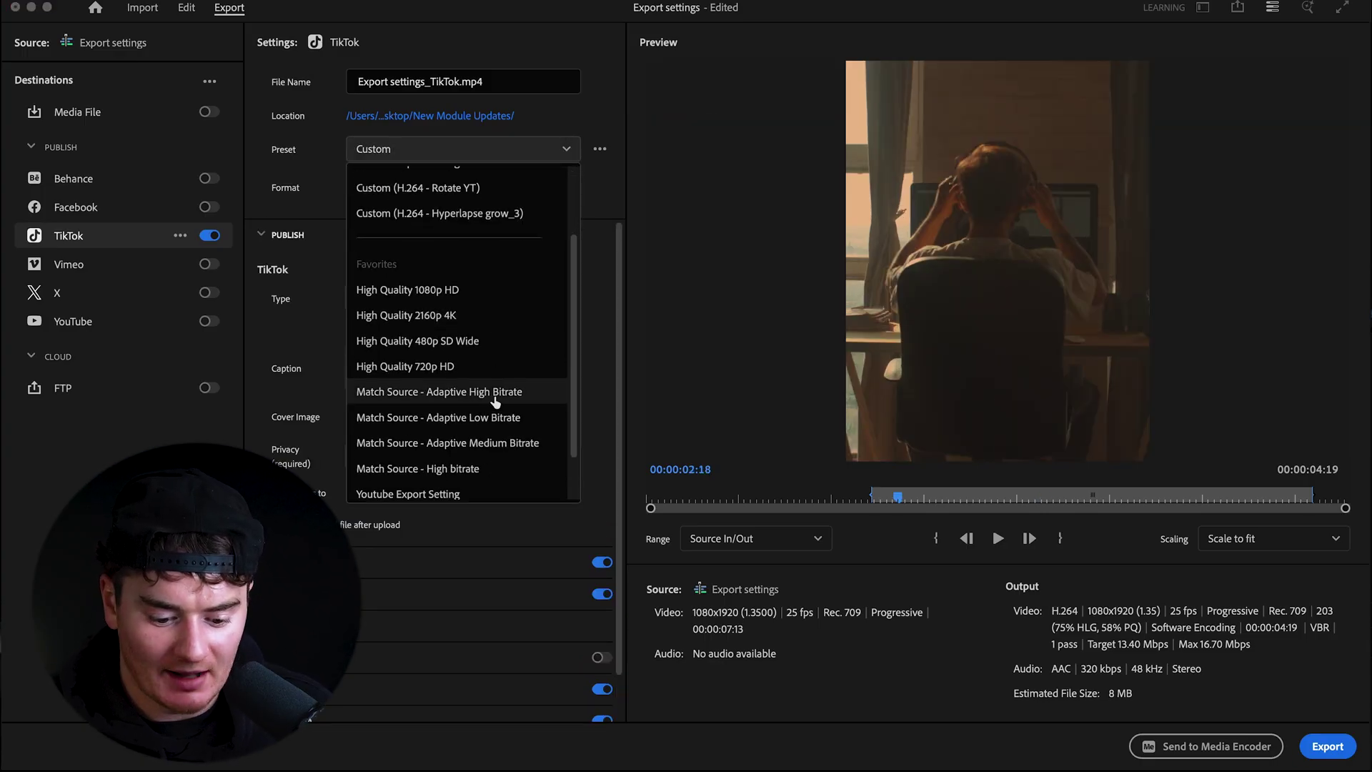
pyautogui.click(495, 394)
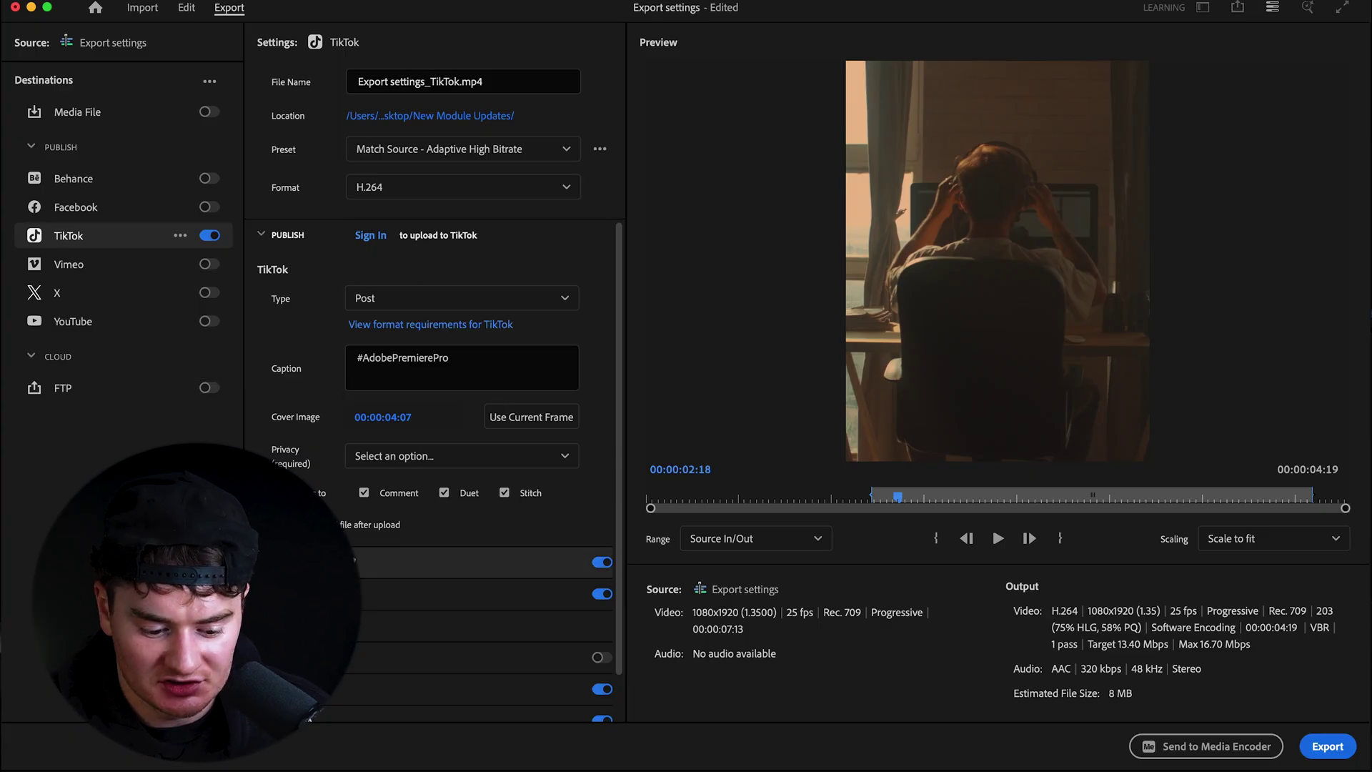
pyautogui.scroll(-10, 438, 520)
pyautogui.click(278, 431)
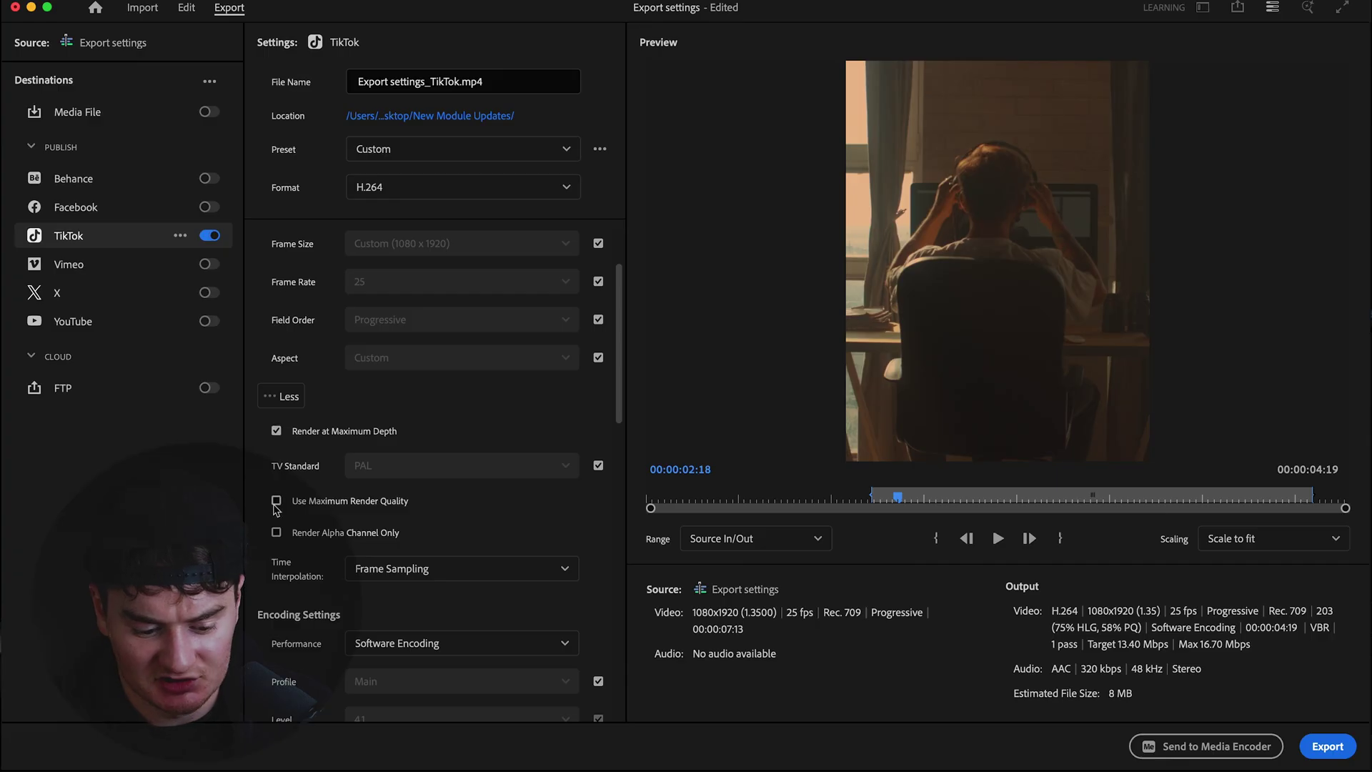
pyautogui.scroll(-8, 306, 547)
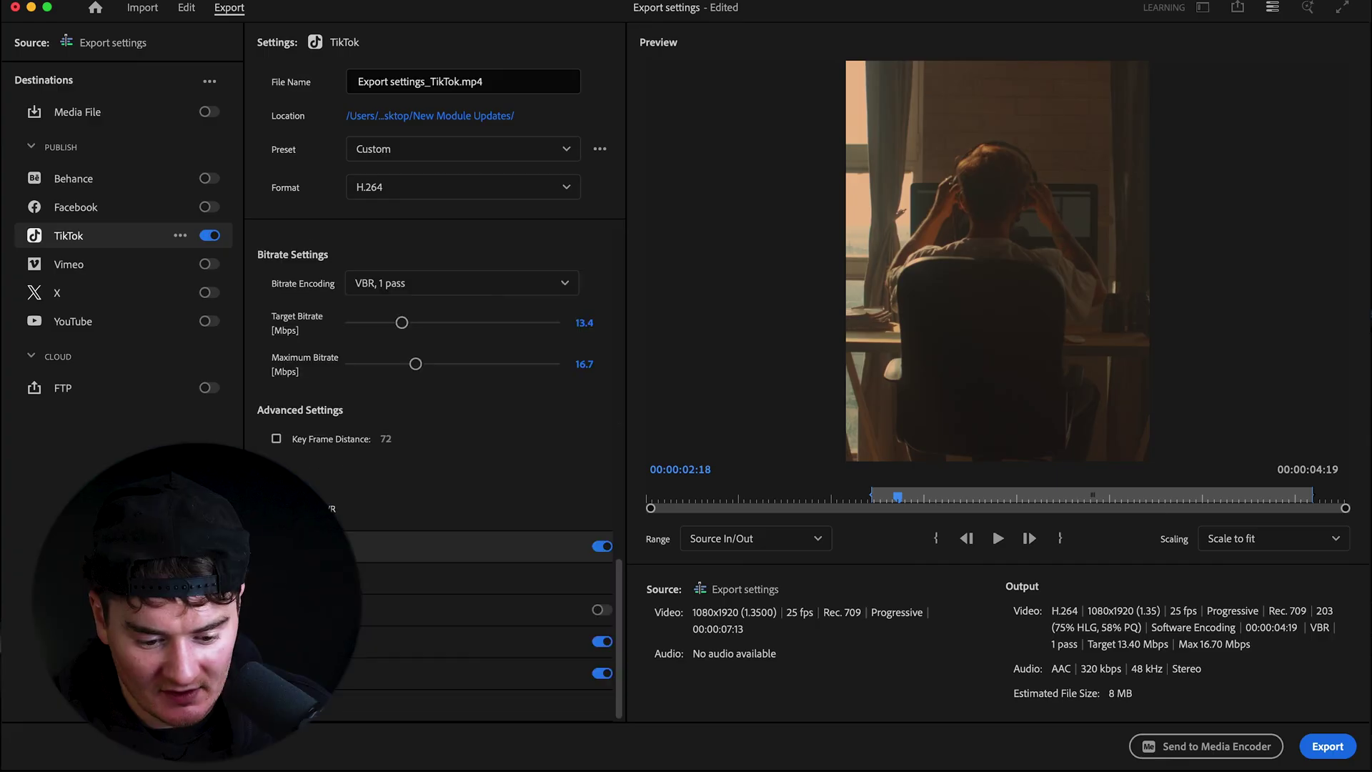
pyautogui.scroll(10, 429, 429)
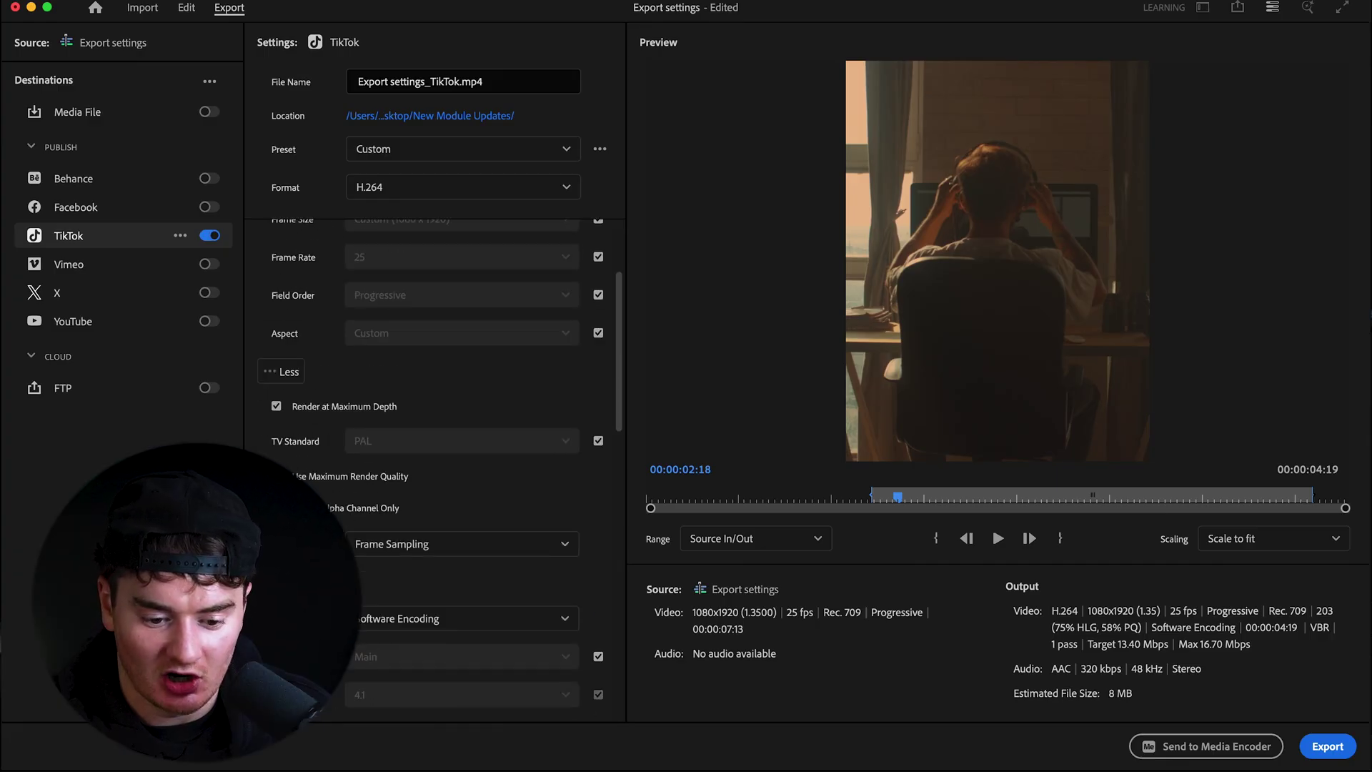
# Step: Begin saving these settings as a preset, then cancel
pyautogui.click(600, 151)
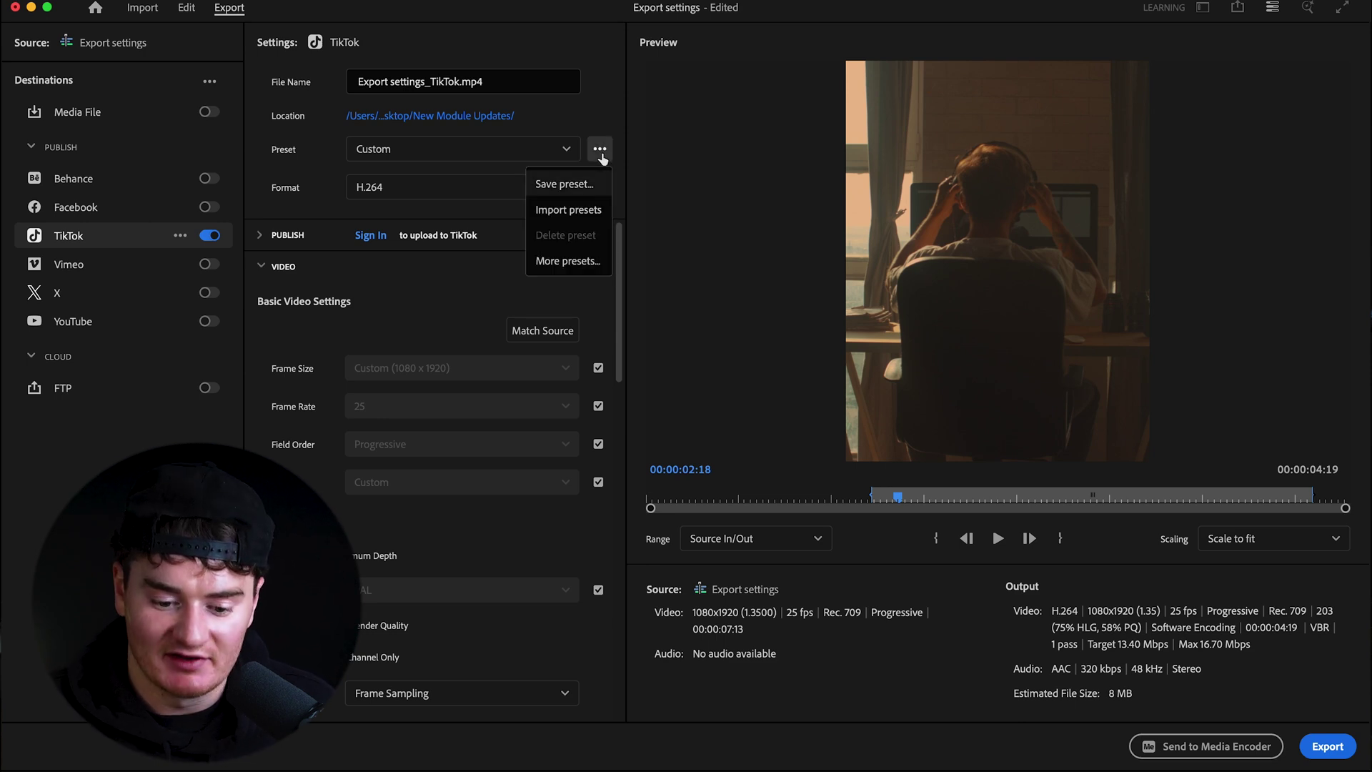
pyautogui.click(590, 185)
pyautogui.click(740, 443)
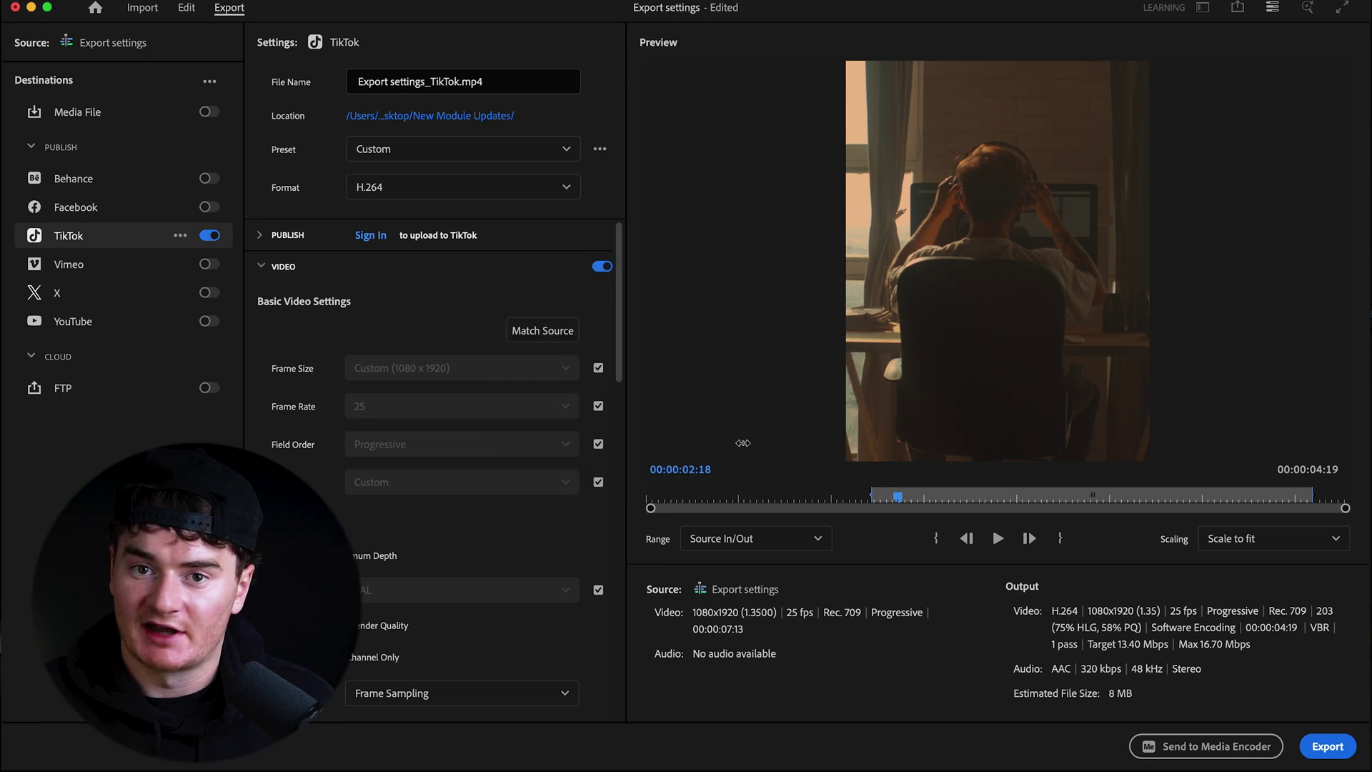